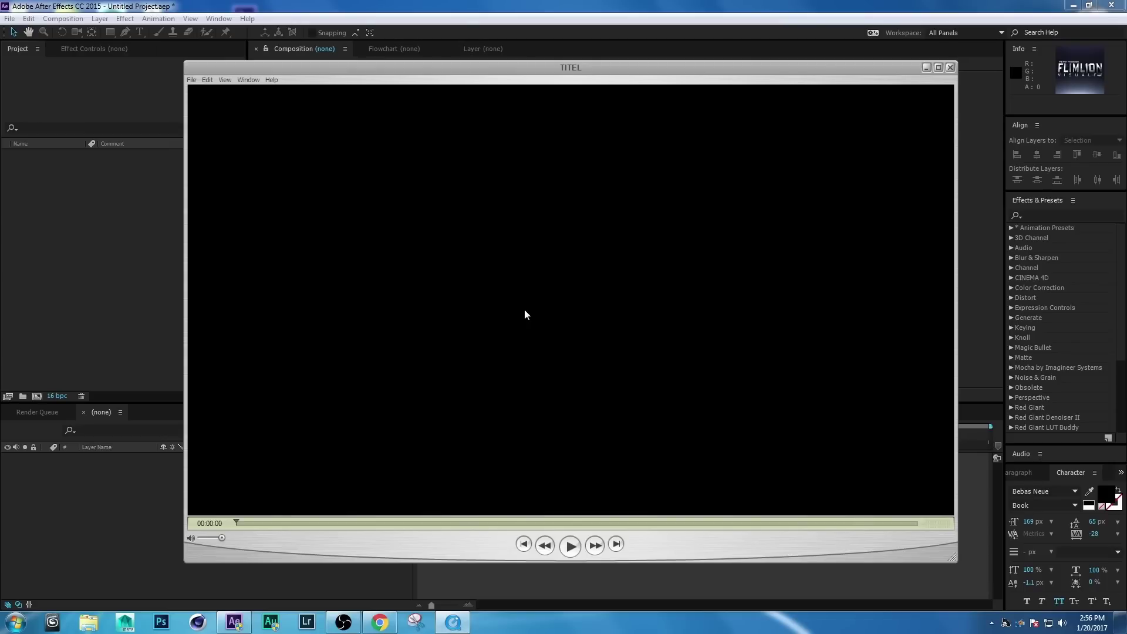
# Play the FAR CRY 4 title video, scrub forward and pause on the dissolving logo.
pyautogui.click(572, 547)
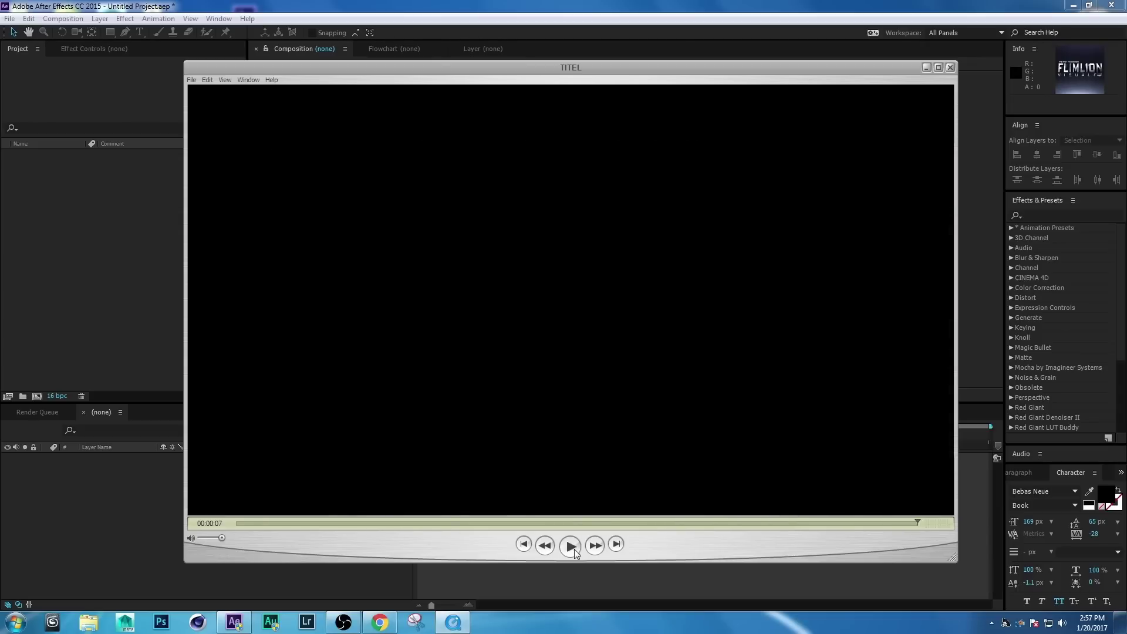
pyautogui.click(570, 546)
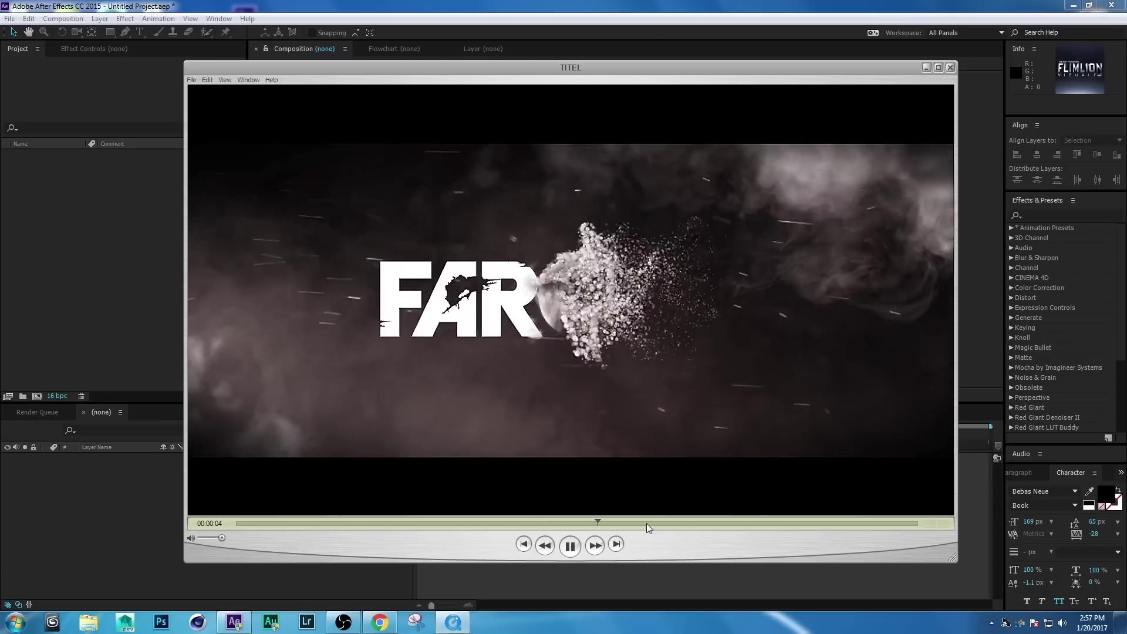
pyautogui.moveTo(632, 523); pyautogui.dragTo(508, 511)
pyautogui.click(570, 546)
pyautogui.click(568, 547)
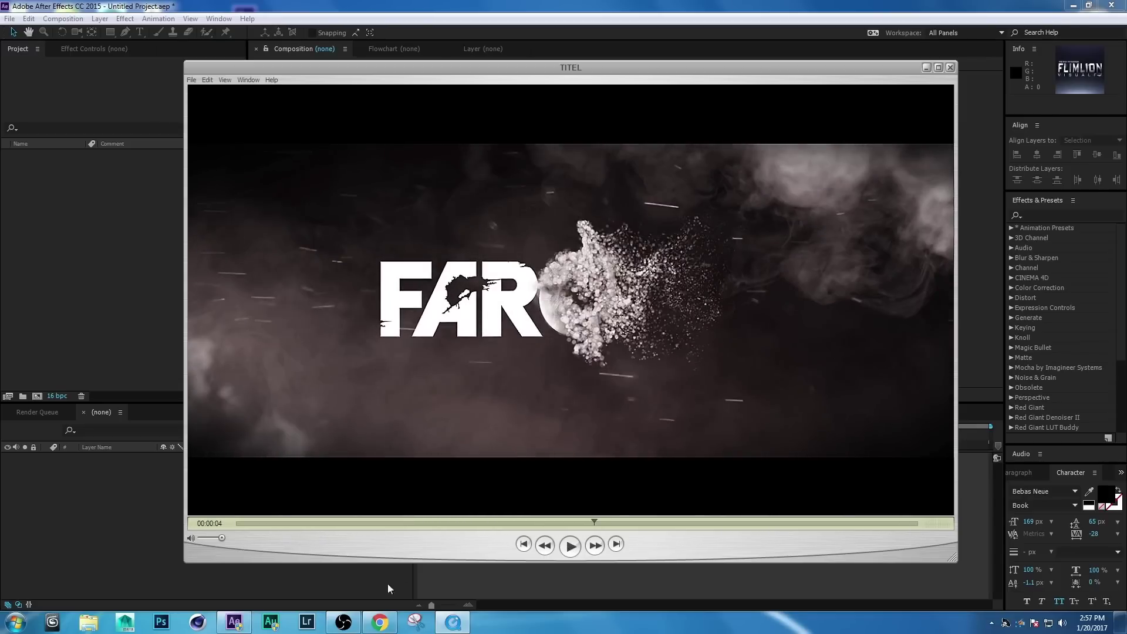
# Glance at the YouTube tutorial page, return to the editor and nudge the player window up.
pyautogui.click(380, 623)
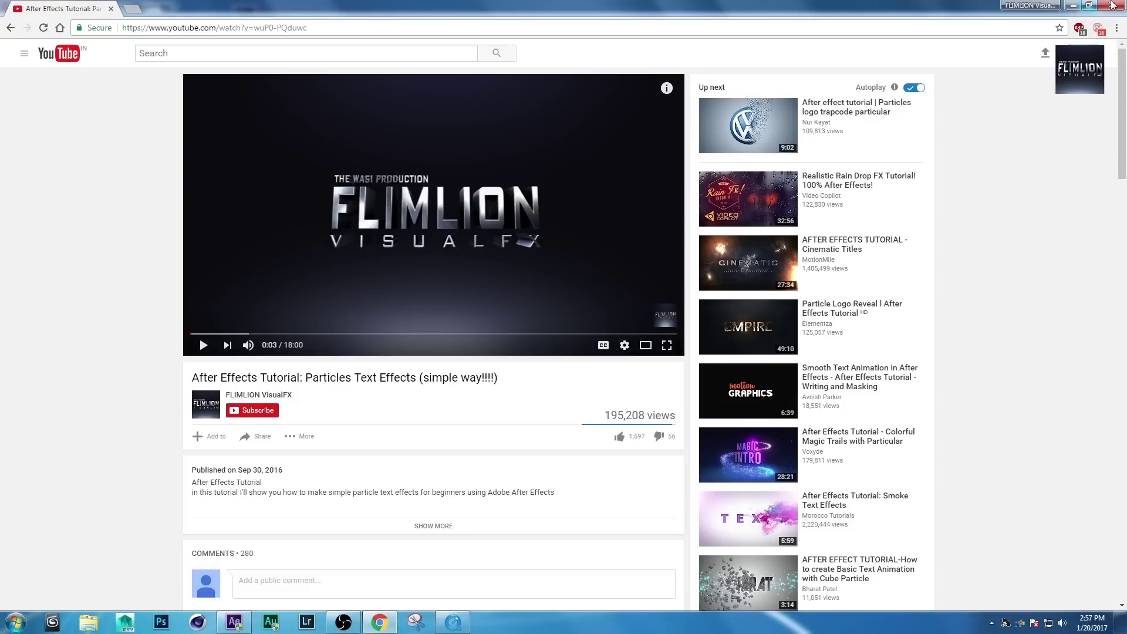
pyautogui.click(1111, 6)
pyautogui.moveTo(599, 64); pyautogui.dragTo(590, 57)
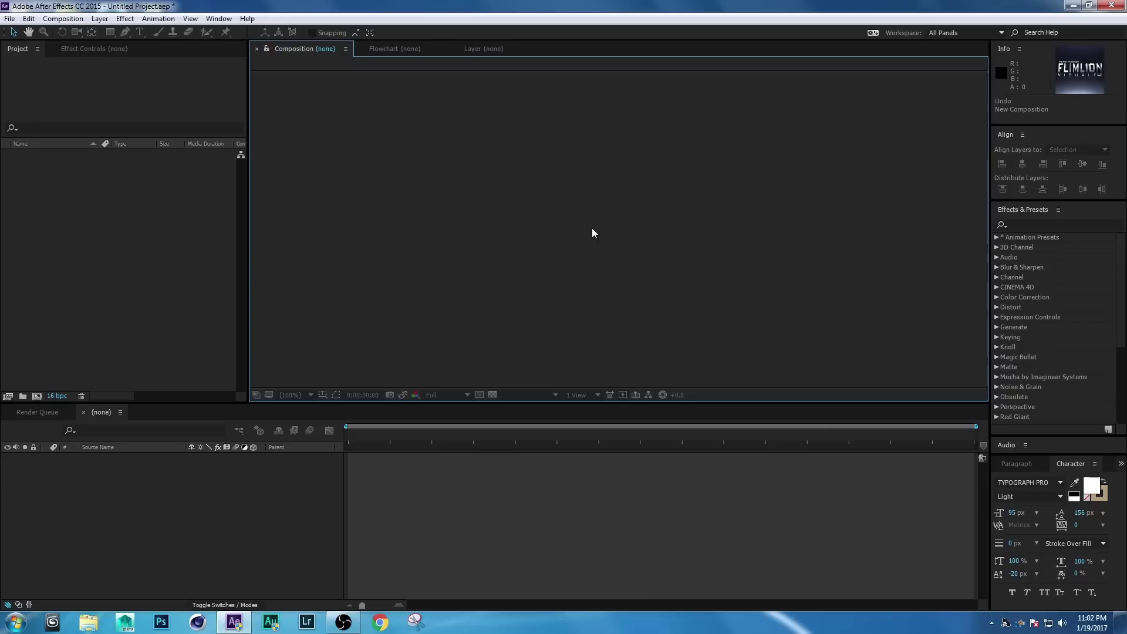
# Create the 'logo animation' composition at 1280×720, 25 fps, 0:00:10:00 duration.
pyautogui.click(75, 18)
pyautogui.click(76, 33)
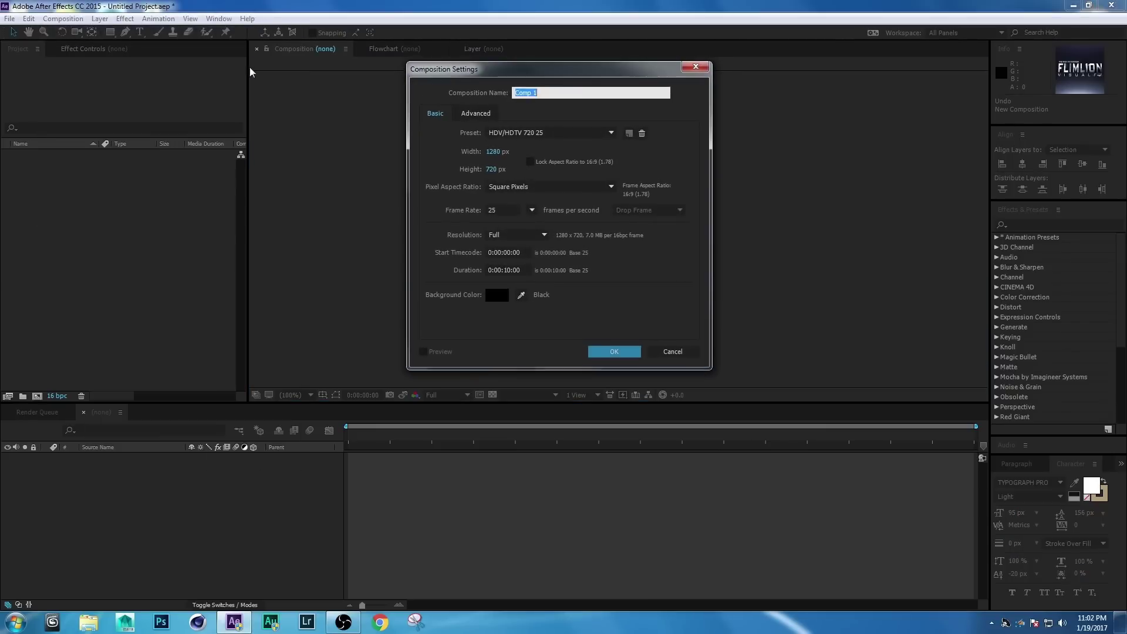
pyautogui.press('BackSpace')
pyautogui.click(492, 153)
pyautogui.press('Tab')
pyautogui.click(510, 210)
pyautogui.click(521, 229)
pyautogui.doubleClick(510, 270)
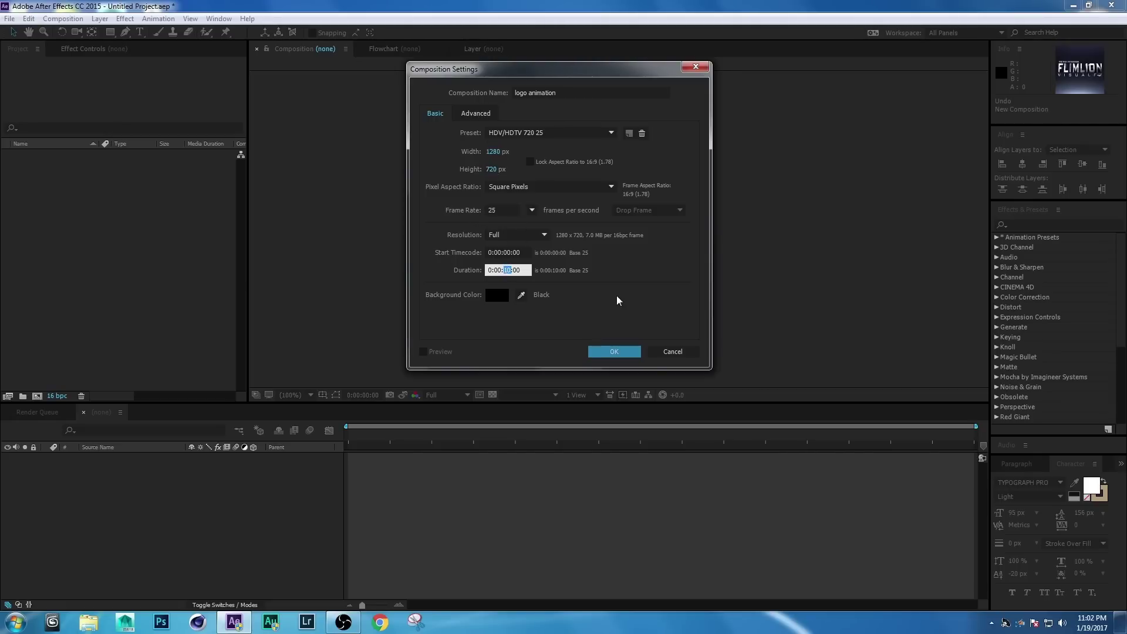
pyautogui.click(616, 351)
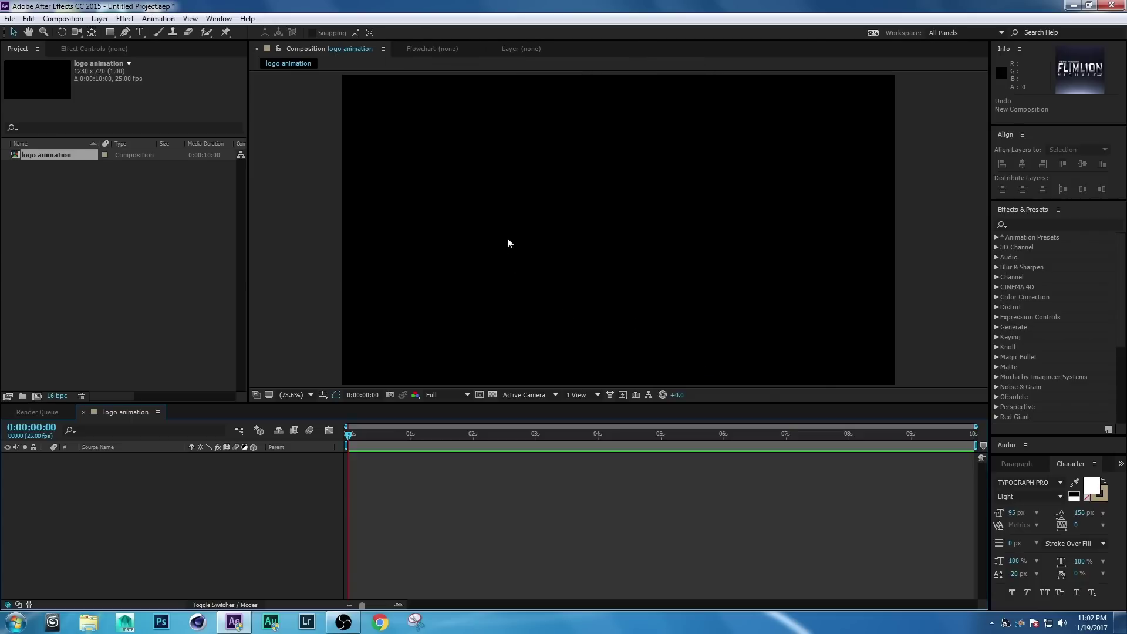
# Import the FAR CRY LOGO image file into the project.
pyautogui.click(141, 227)
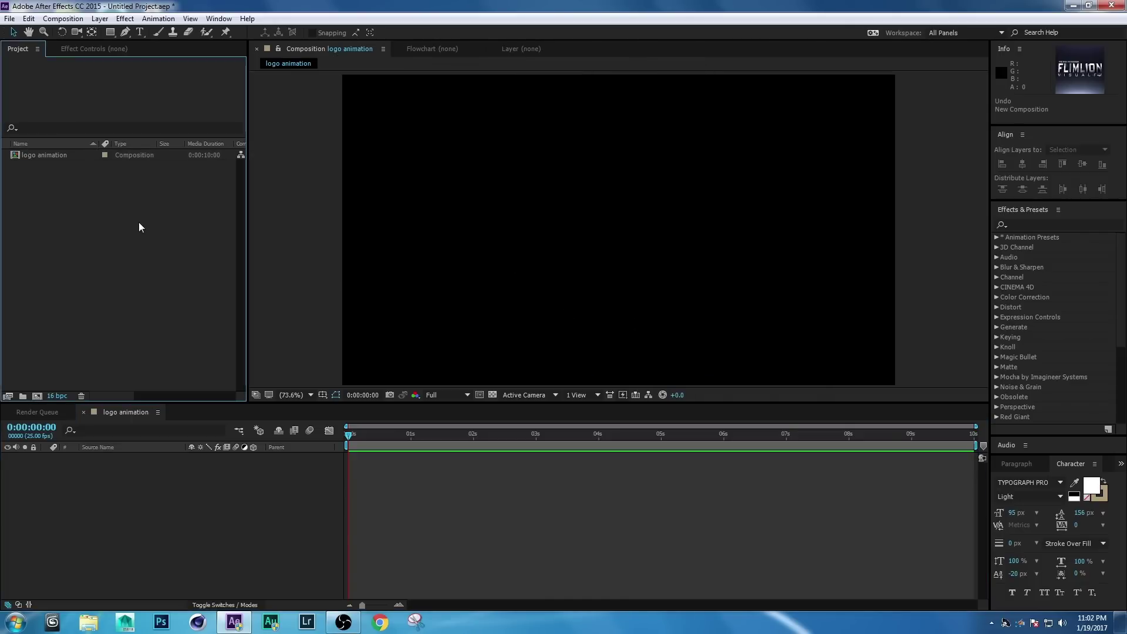
pyautogui.rightClick(83, 237)
pyautogui.moveTo(112, 293)
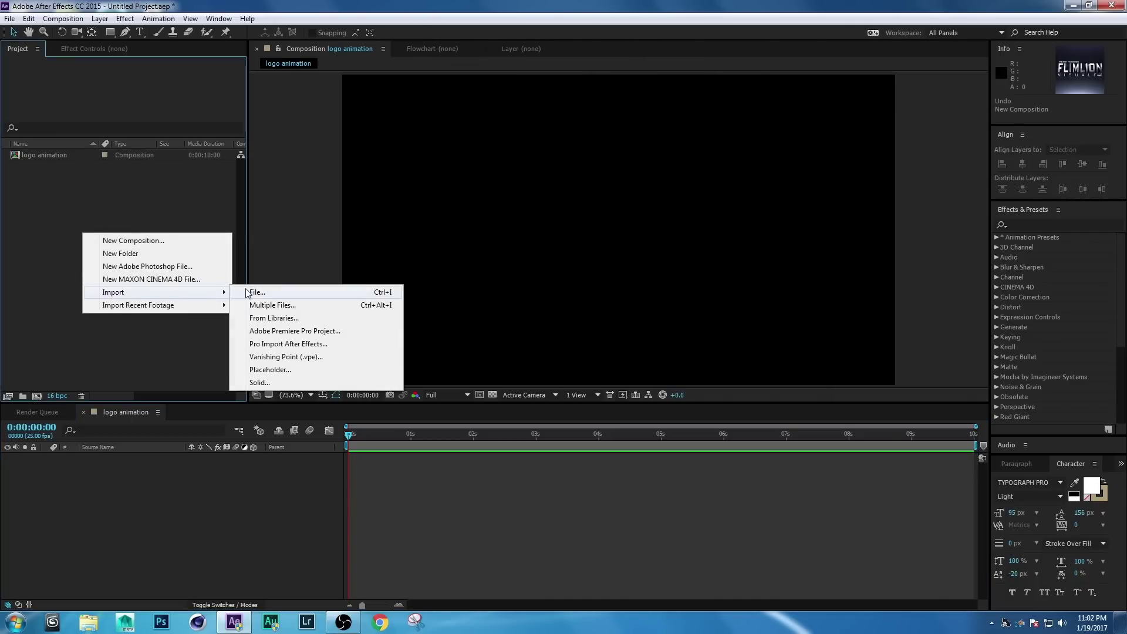
pyautogui.click(247, 292)
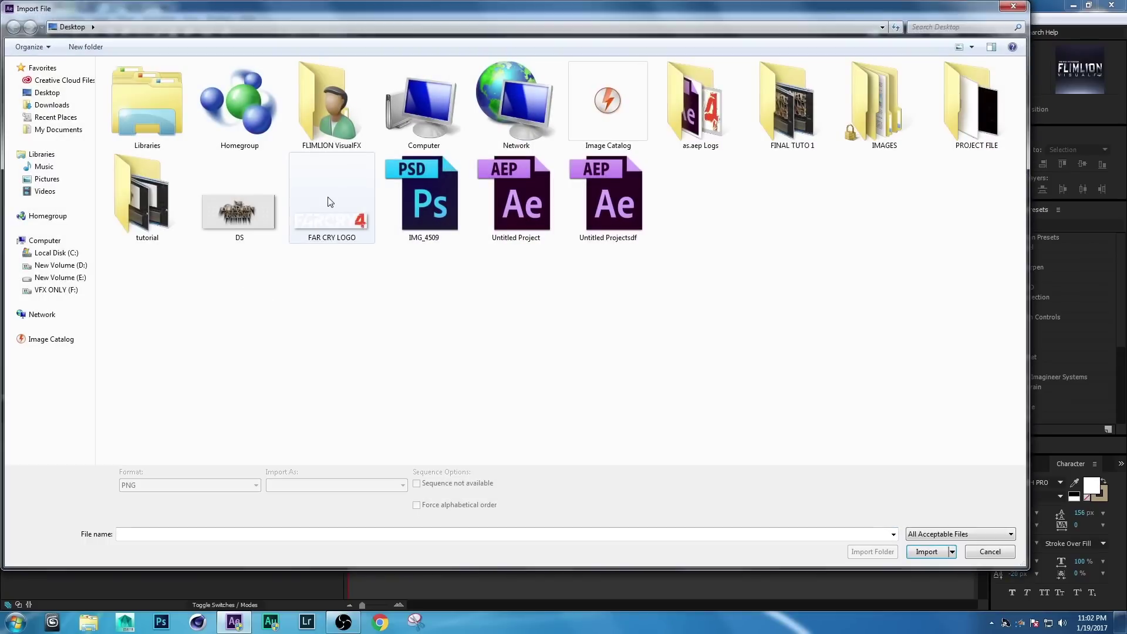
pyautogui.click(329, 201)
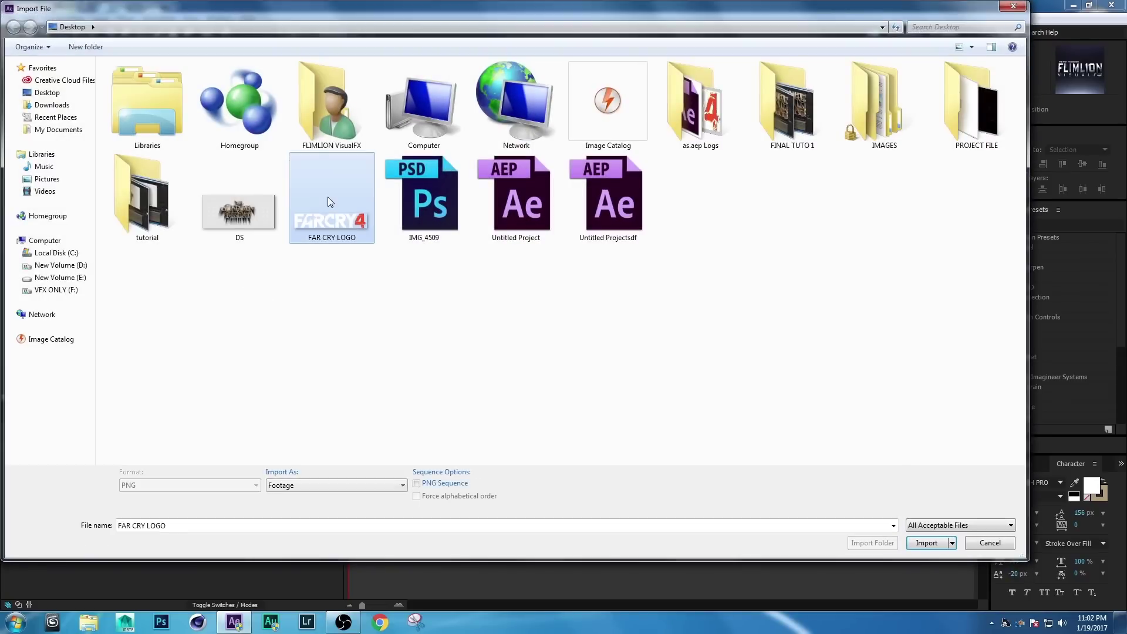
pyautogui.click(952, 540)
# Add the FAR CRY LOGO image to logo animation and scale it to 55%.
pyautogui.moveTo(62, 164); pyautogui.dragTo(147, 488)
pyautogui.press('s')
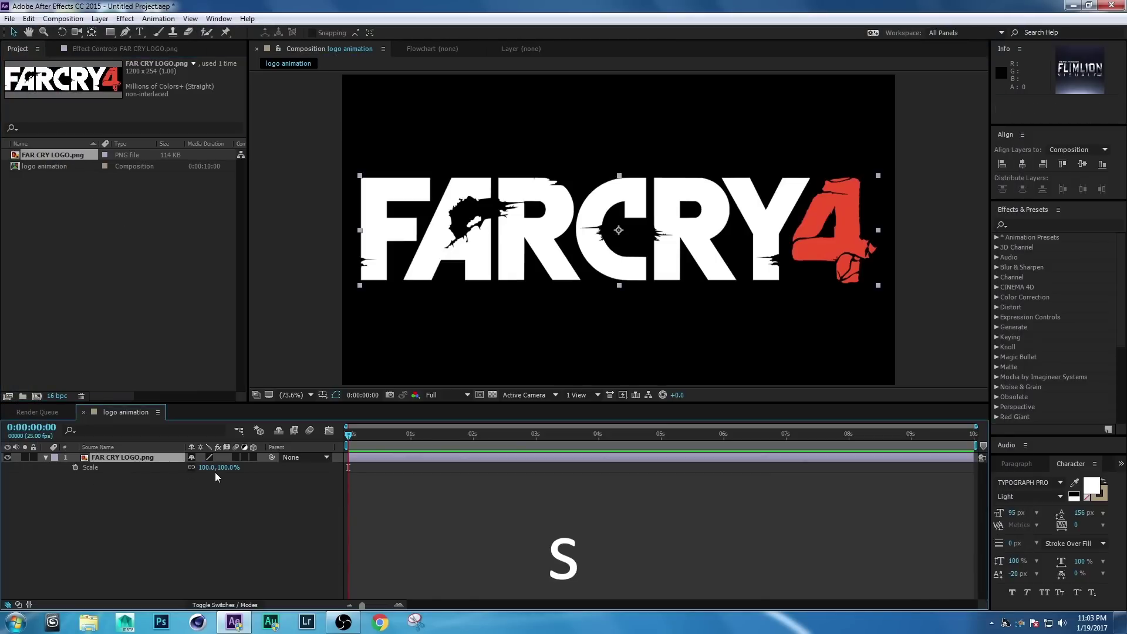
pyautogui.click(207, 468)
pyautogui.write('55')
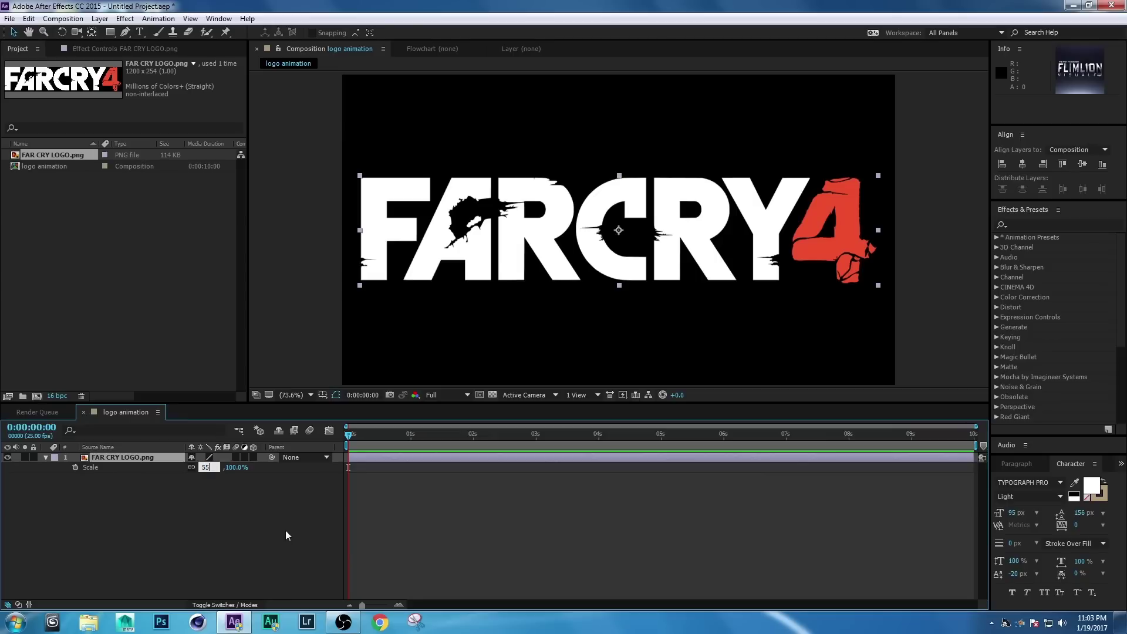
pyautogui.press('Return')
pyautogui.click(43, 458)
# Pre-compose the logo layer into a precomp named LOGO, keeping its attributes.
pyautogui.rightClick(101, 456)
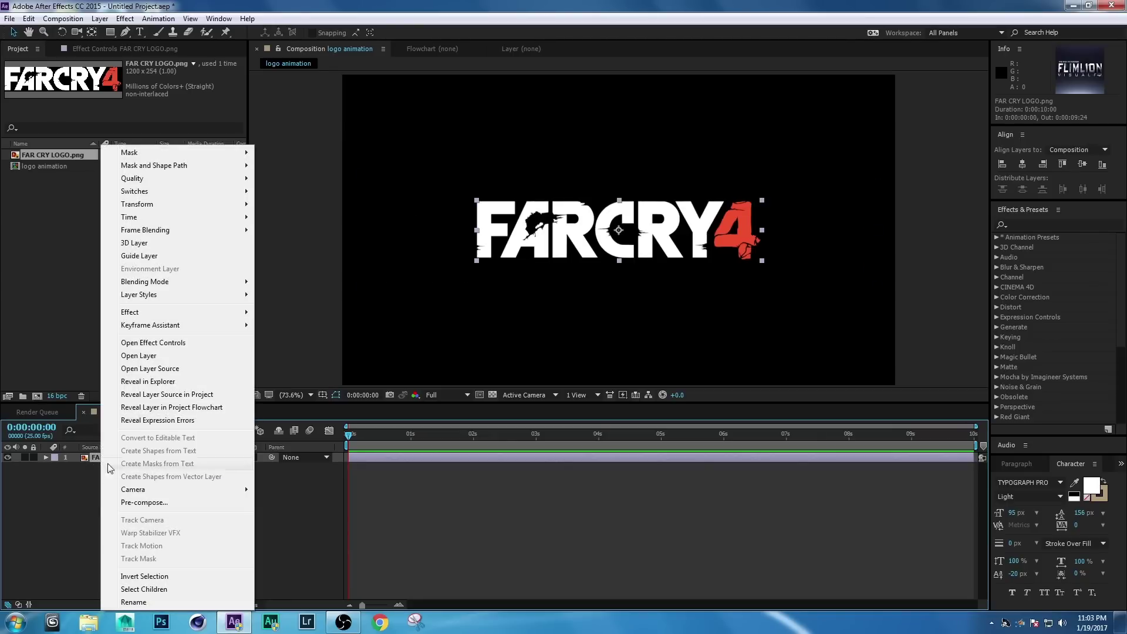
pyautogui.click(130, 503)
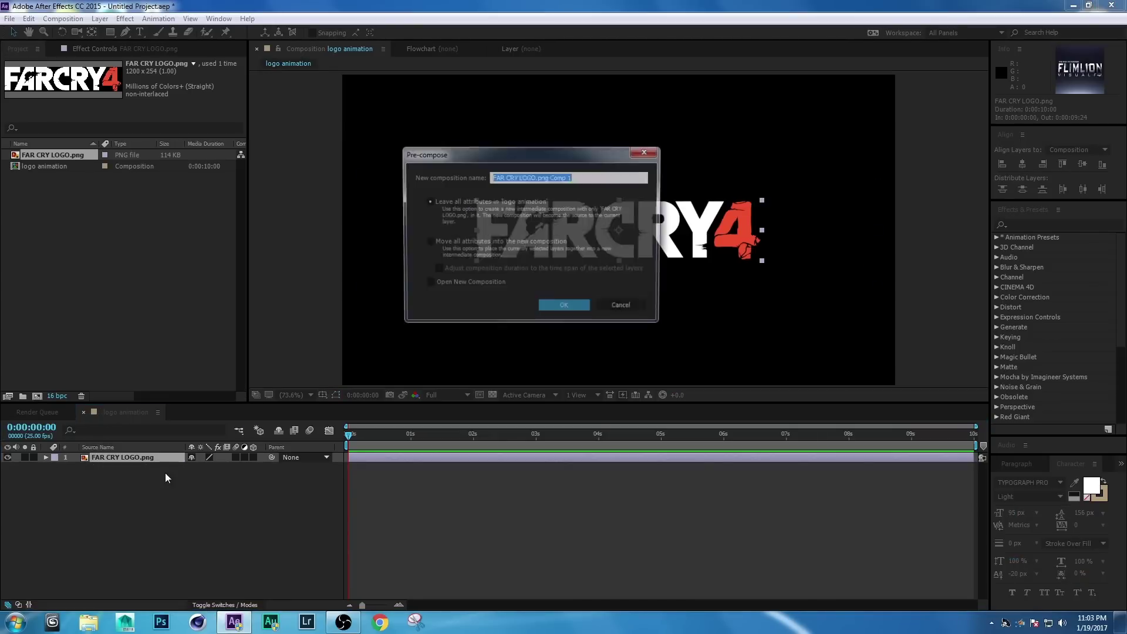
pyautogui.click(463, 202)
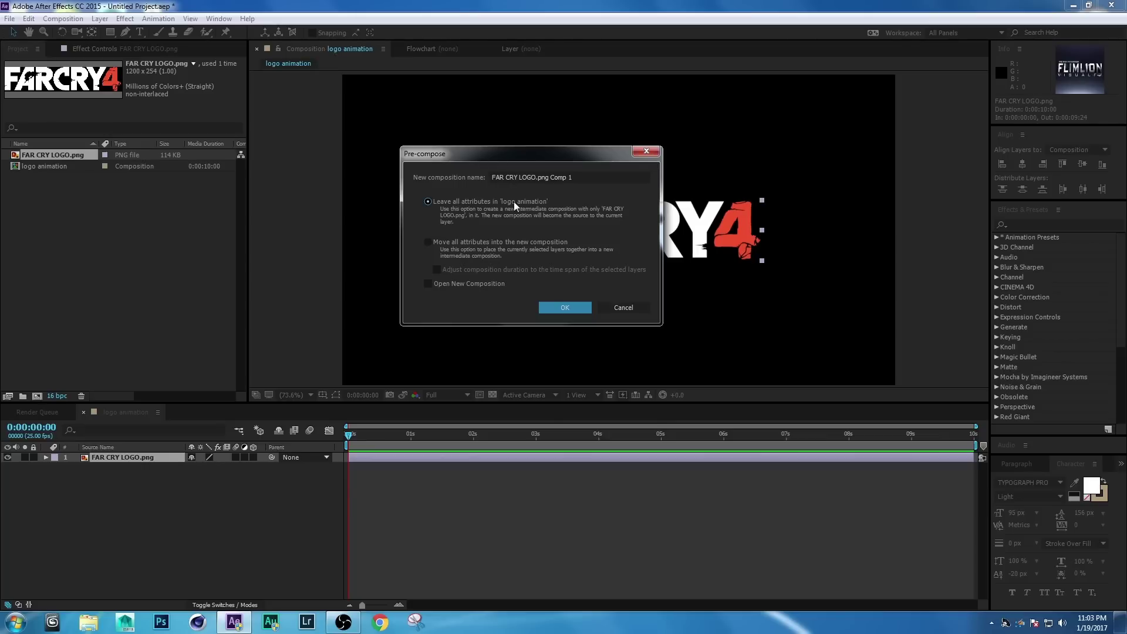
pyautogui.moveTo(584, 172); pyautogui.dragTo(316, 202)
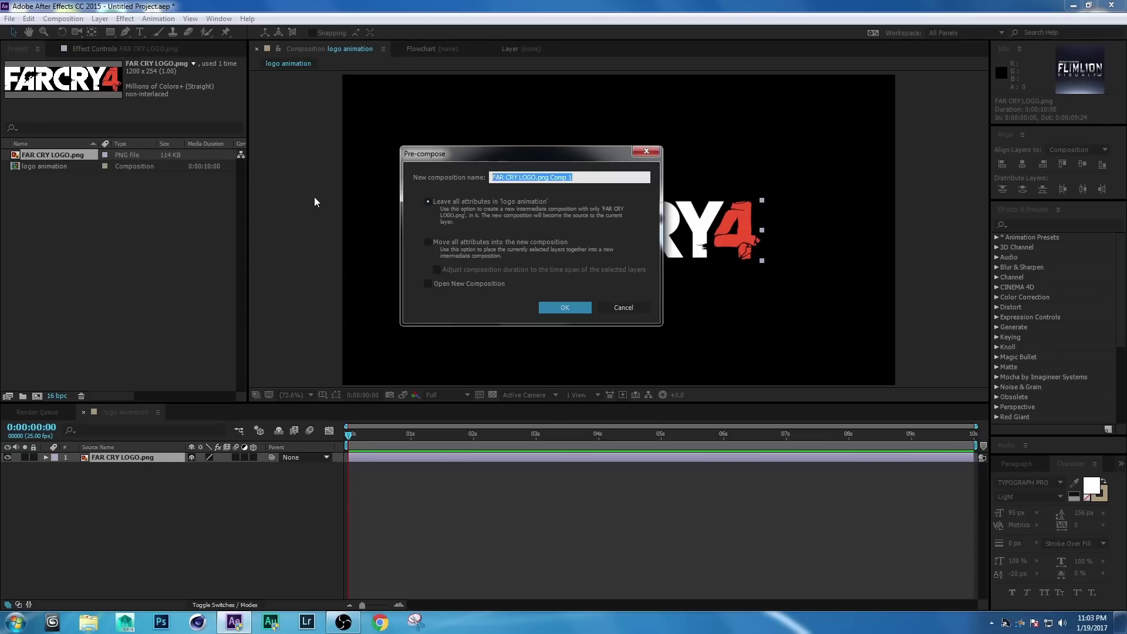
pyautogui.write('LOGO')
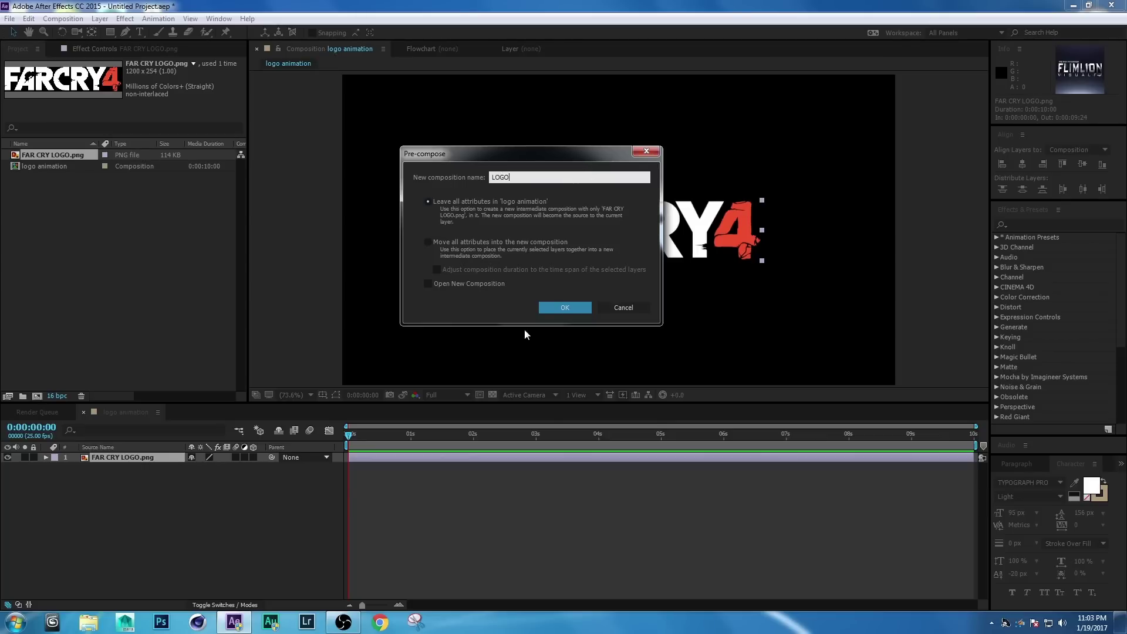
pyautogui.click(564, 307)
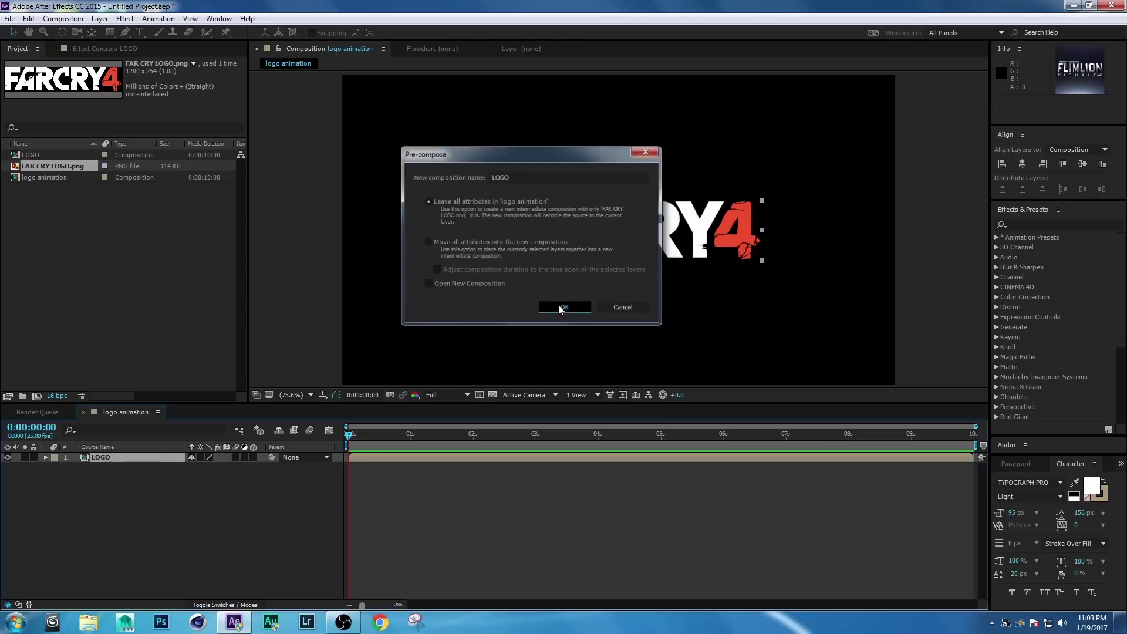
# Pre-compose LOGO again as LOGO Comp 1 and make it a 3D layer.
pyautogui.rightClick(128, 464)
pyautogui.click(165, 503)
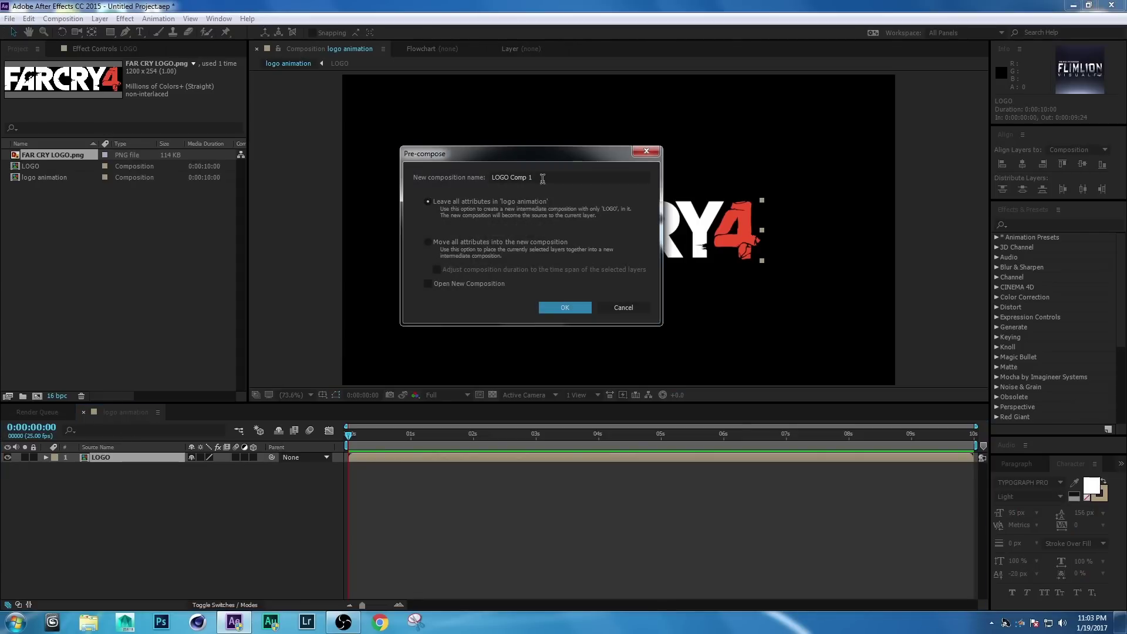
pyautogui.click(550, 178)
pyautogui.click(563, 313)
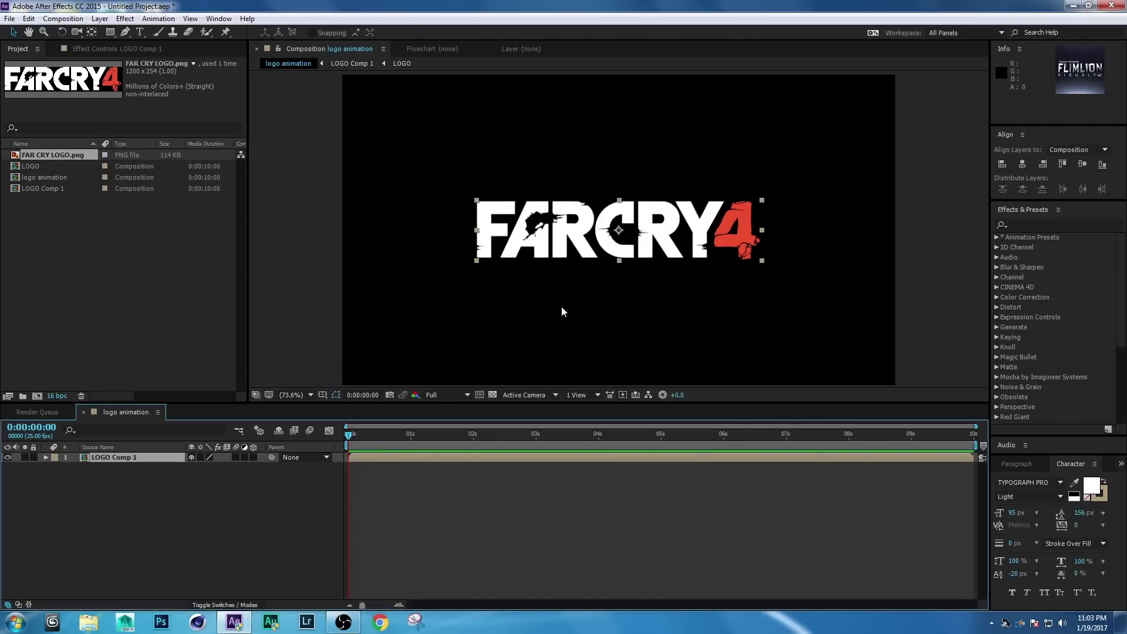
pyautogui.click(253, 457)
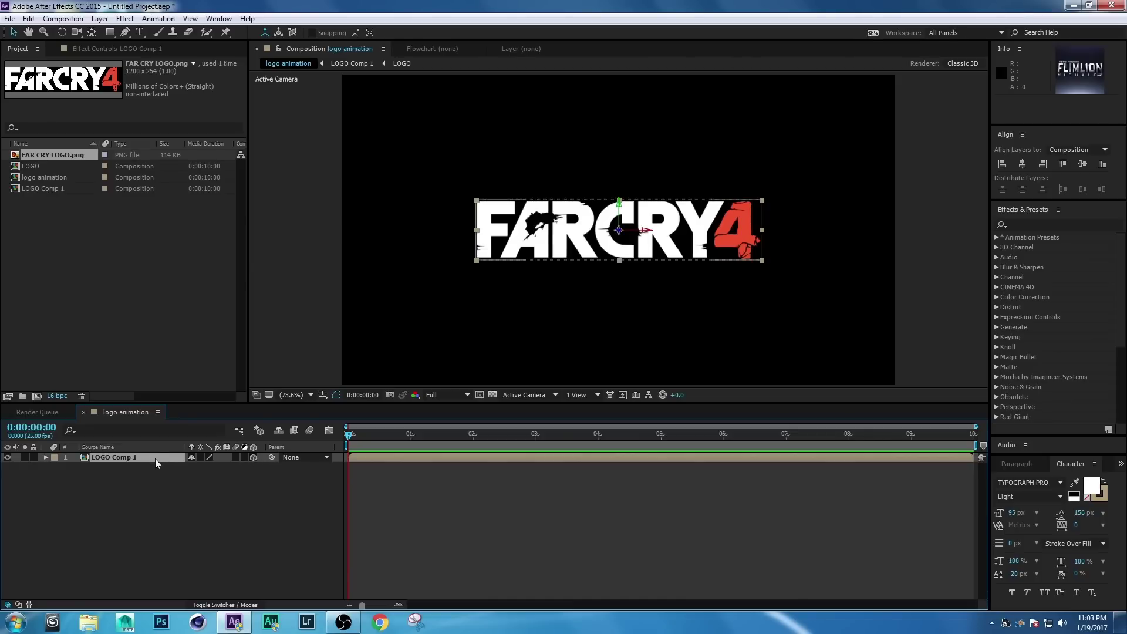
# Inside LOGO Comp 1 at 50% zoom, draw a tall rectangle mask left of the logo.
pyautogui.doubleClick(137, 461)
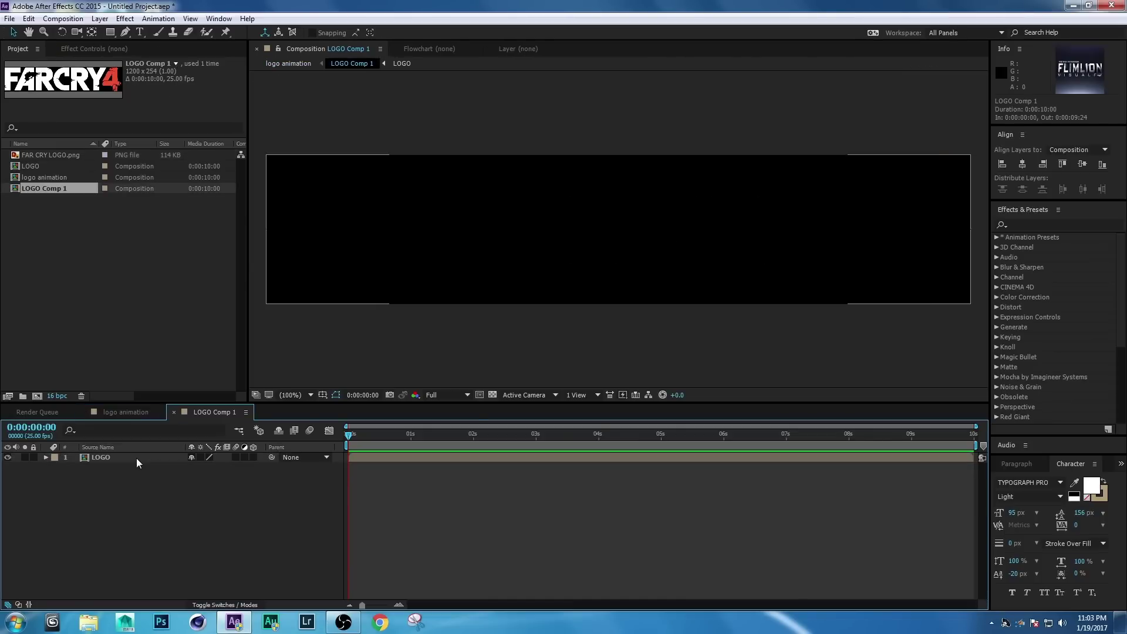
pyautogui.press(',')
pyautogui.press(',')
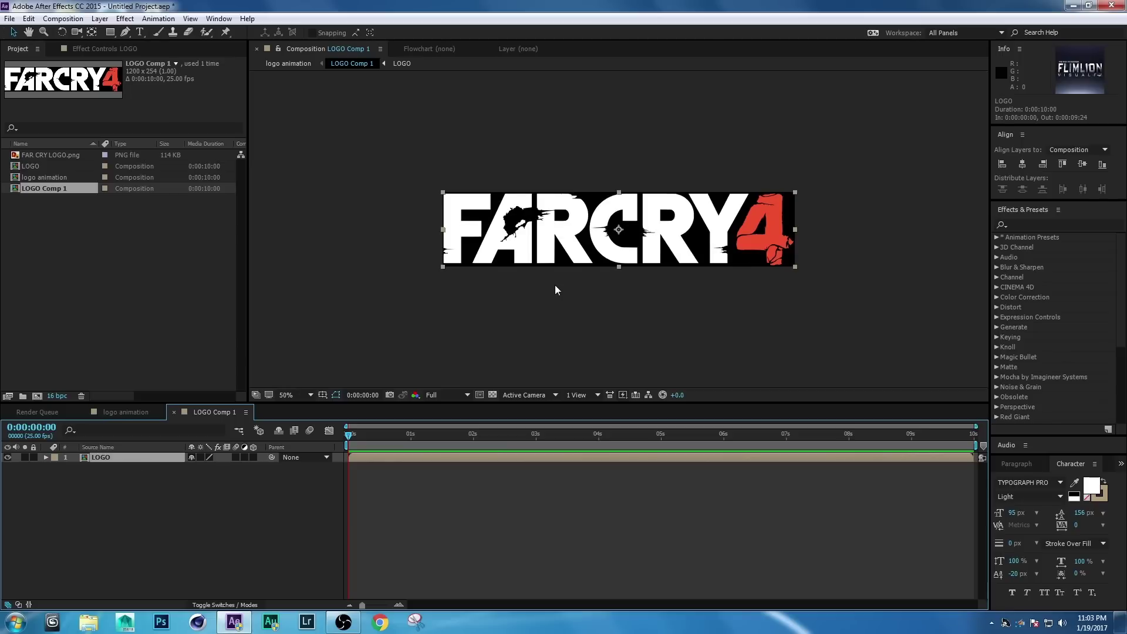
pyautogui.click(111, 33)
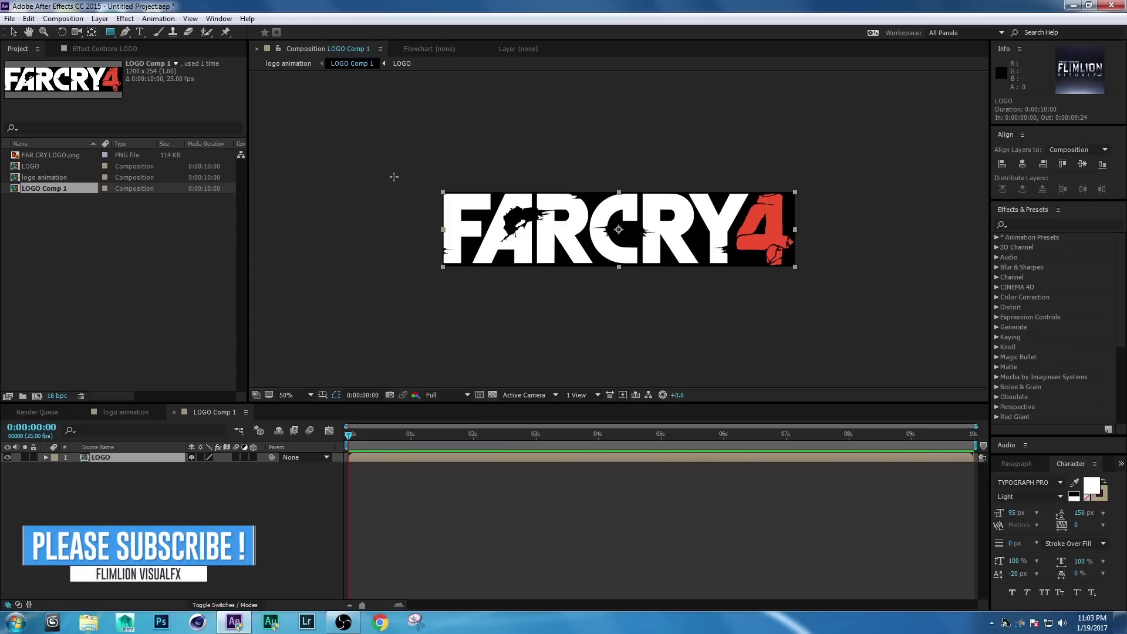
pyautogui.moveTo(386, 177); pyautogui.dragTo(417, 282)
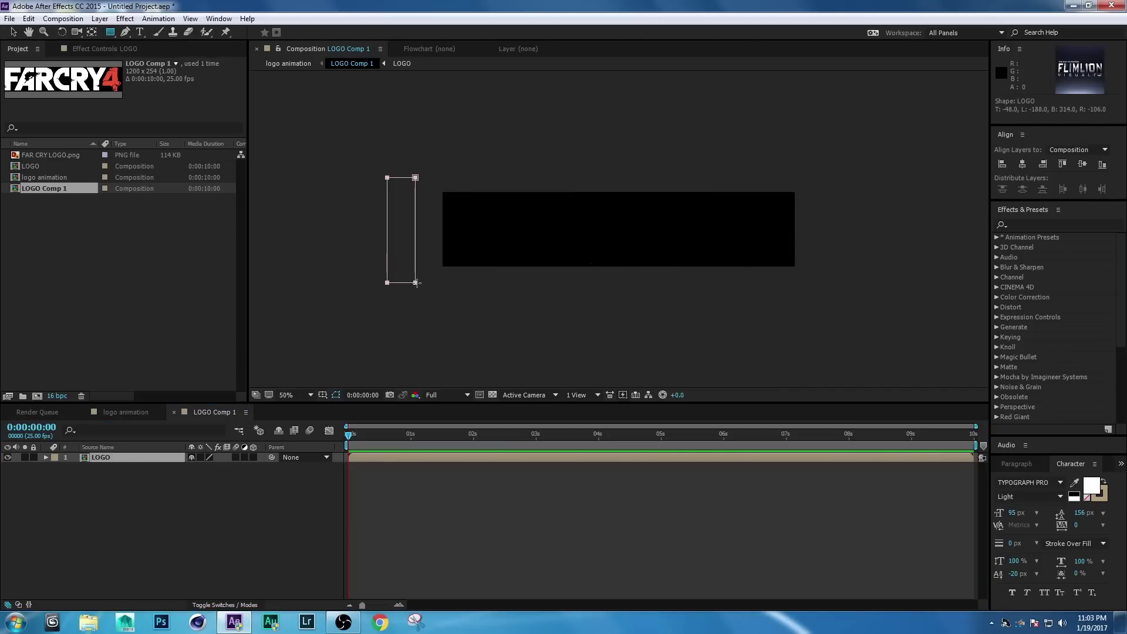
# Keyframe the mask path at 6 s, move the mask right of the logo at 2 s, and preview.
pyautogui.moveTo(353, 437); pyautogui.dragTo(724, 437)
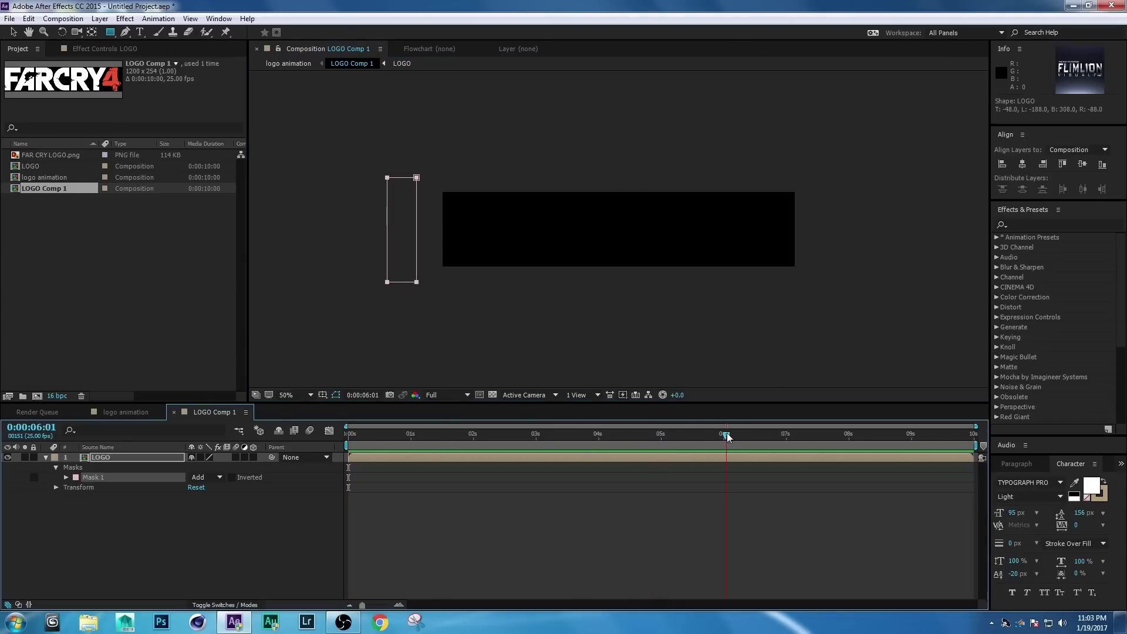
pyautogui.click(65, 477)
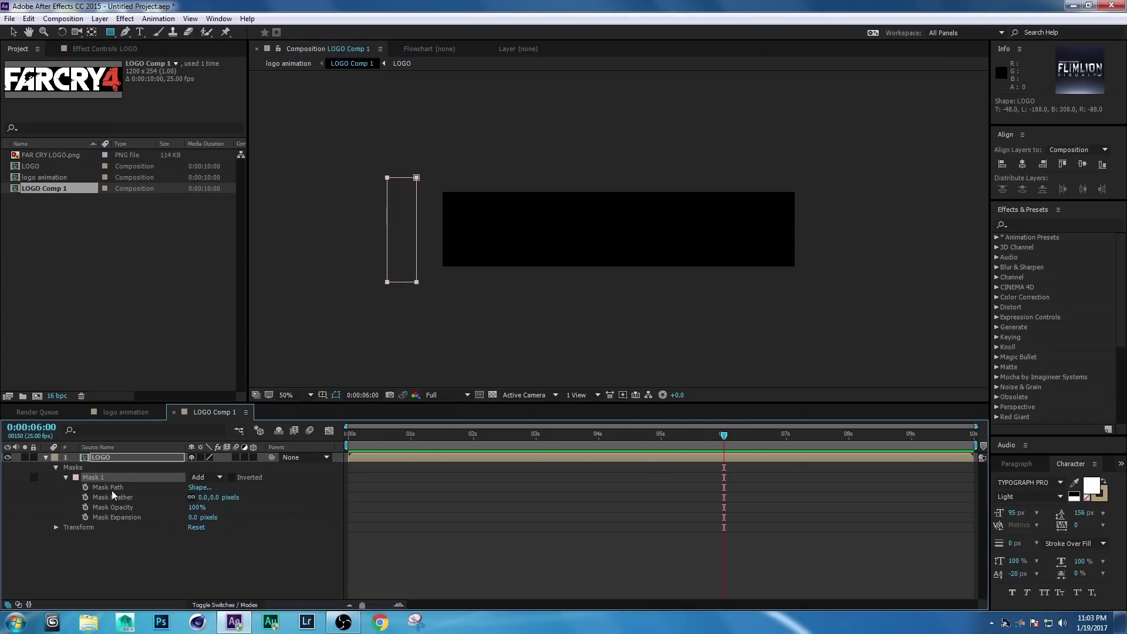
pyautogui.click(84, 487)
pyautogui.moveTo(724, 437); pyautogui.dragTo(476, 451)
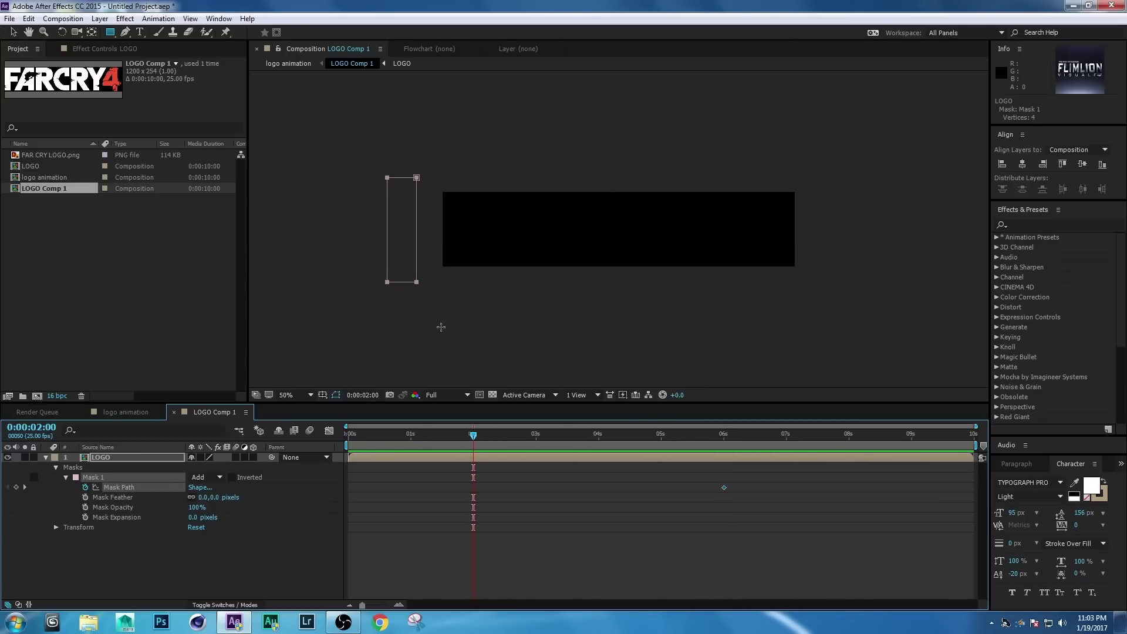
pyautogui.doubleClick(416, 271)
pyautogui.moveTo(417, 269); pyautogui.dragTo(838, 269)
pyautogui.click(475, 456)
pyautogui.press('space')
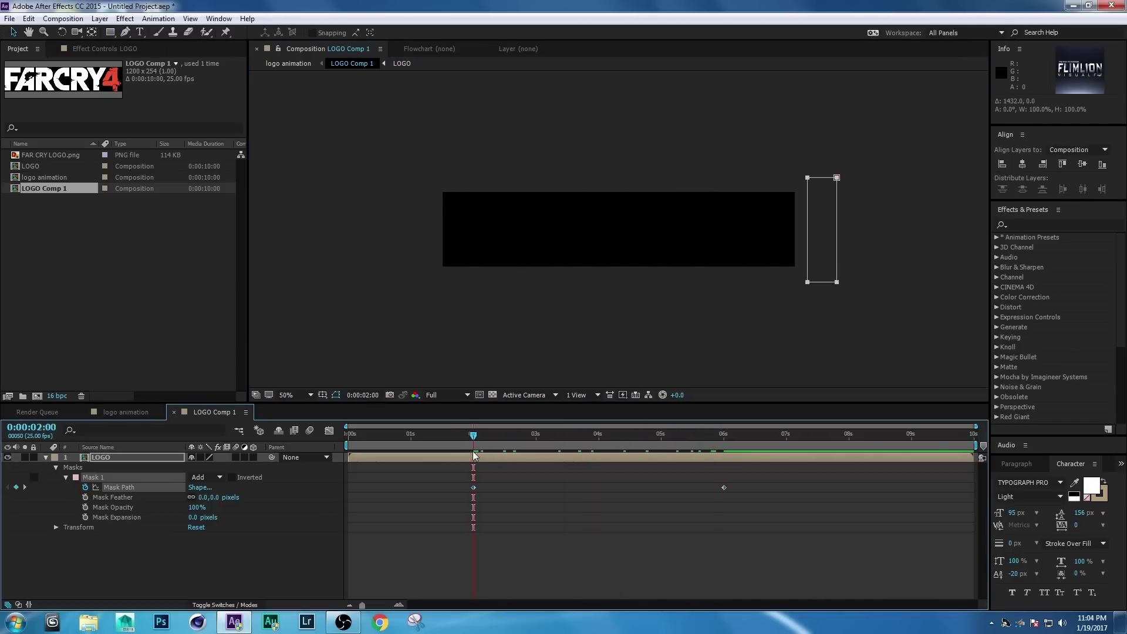
pyautogui.press('space')
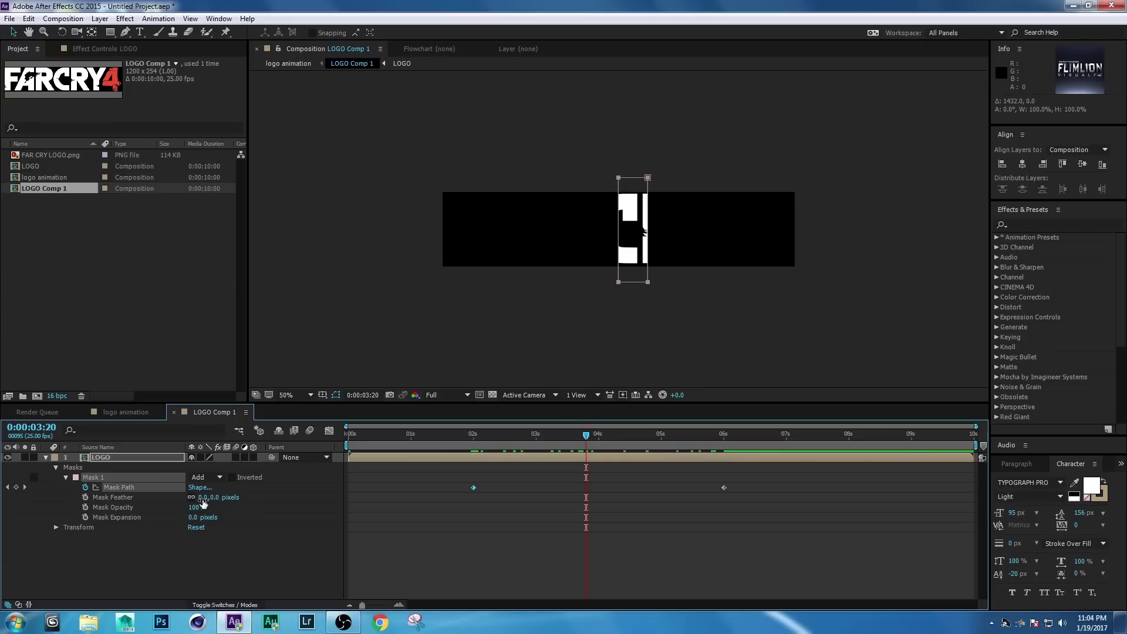
# Set Mask Feather to 70 pixels and collapse the LOGO layer.
pyautogui.click(203, 497)
pyautogui.write('70')
pyautogui.press('Return')
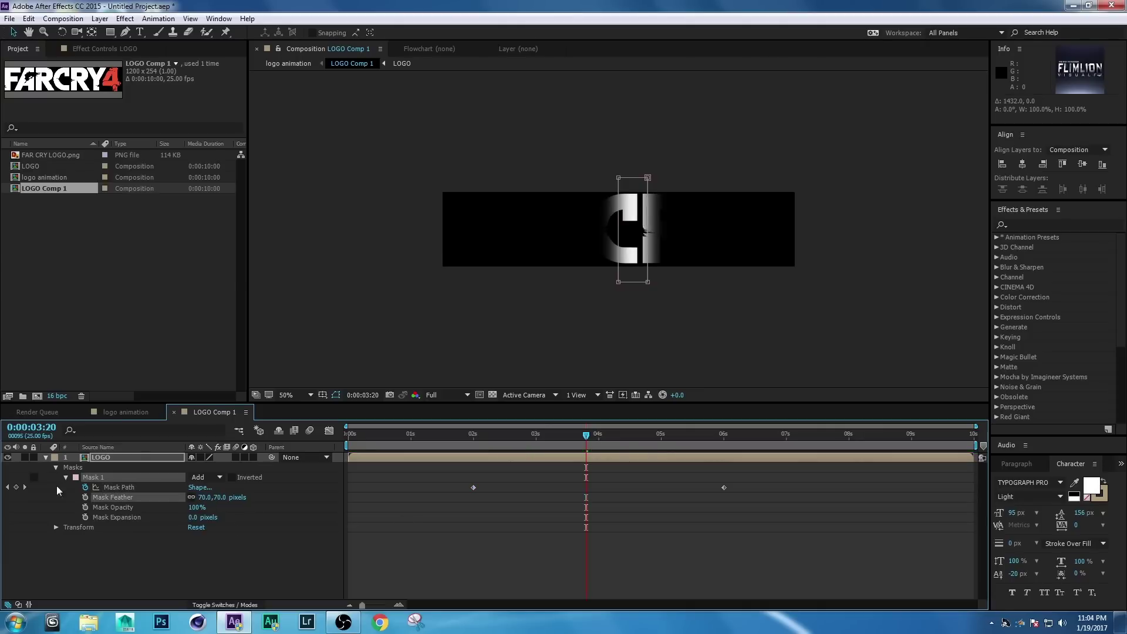
pyautogui.click(46, 458)
pyautogui.click(117, 439)
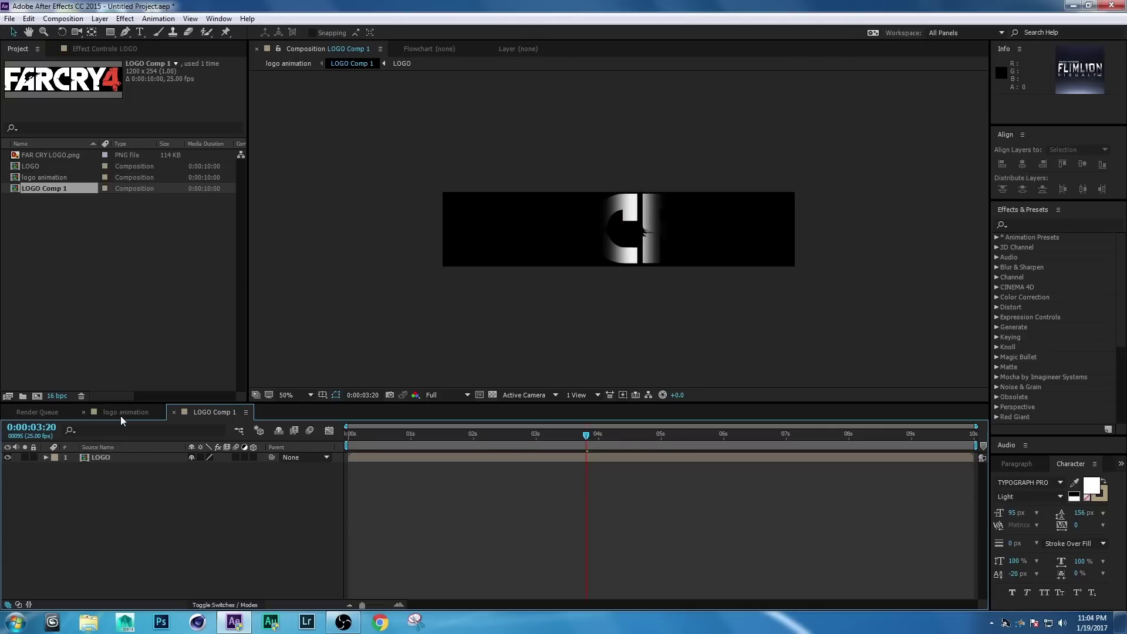
# Drag the LOGO comp into logo animation as a new layer and set its Scale to 55%.
pyautogui.click(124, 412)
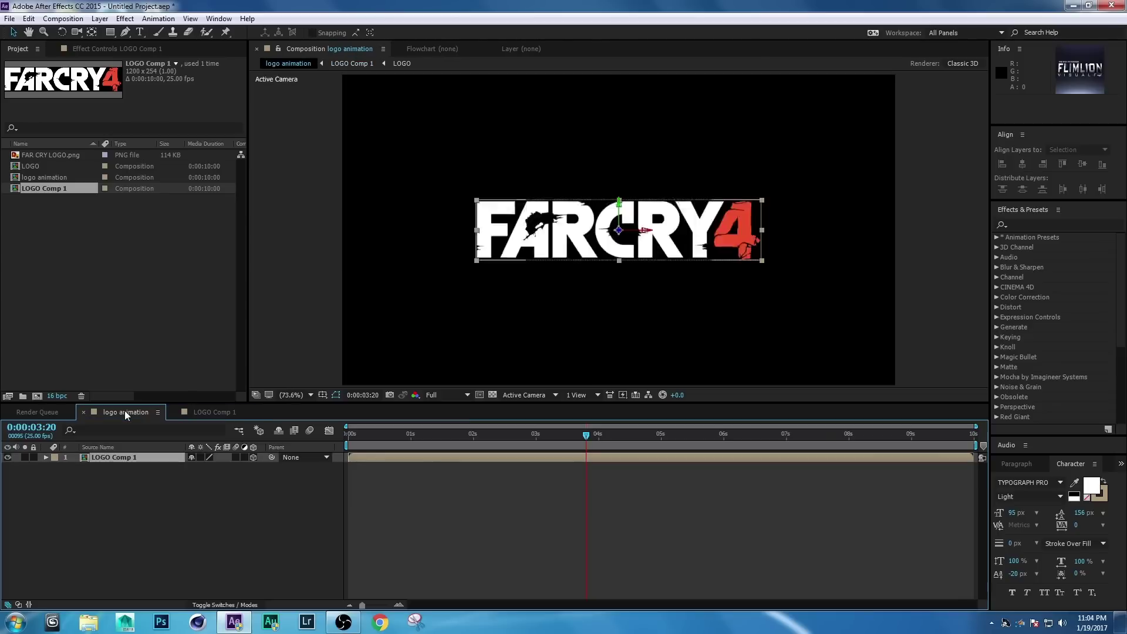
pyautogui.click(54, 264)
pyautogui.click(33, 167)
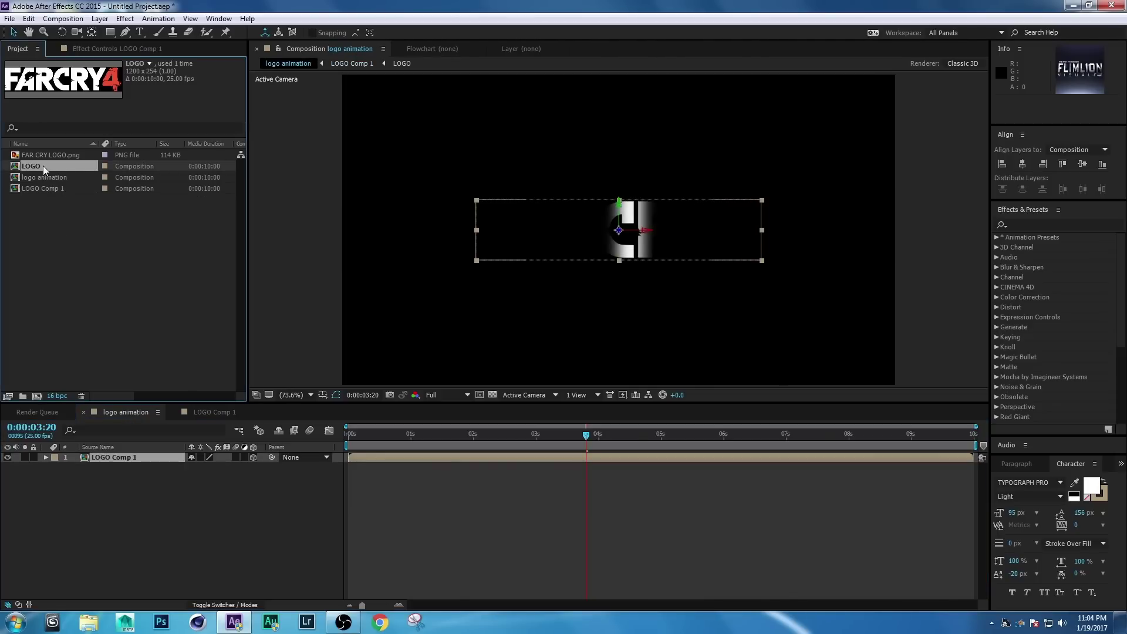
pyautogui.moveTo(44, 165); pyautogui.dragTo(95, 474)
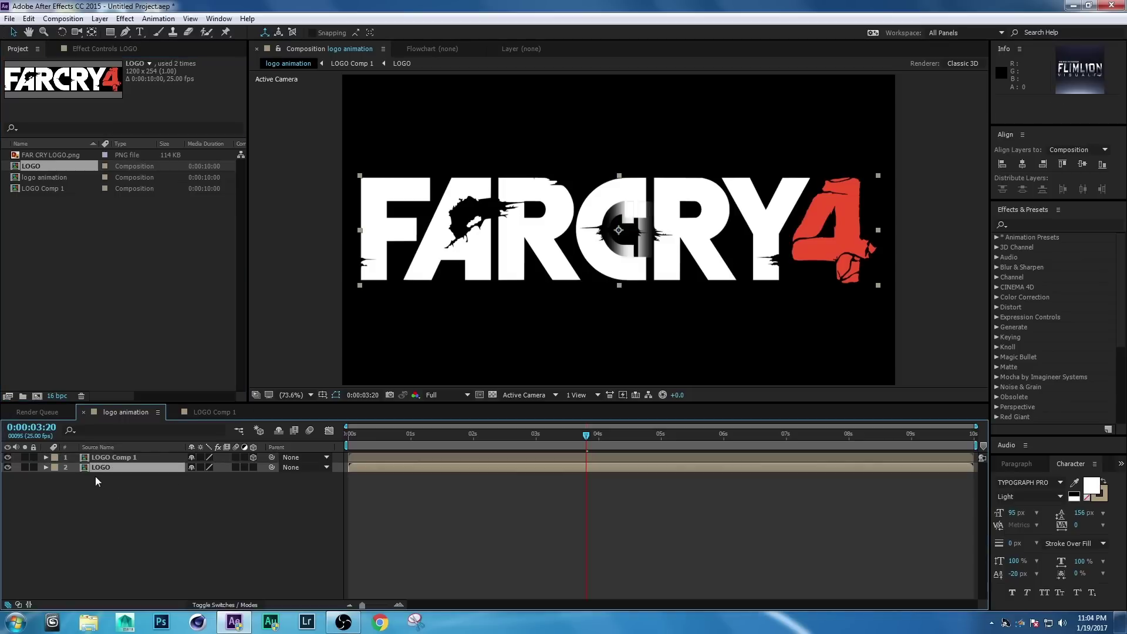
pyautogui.press('s')
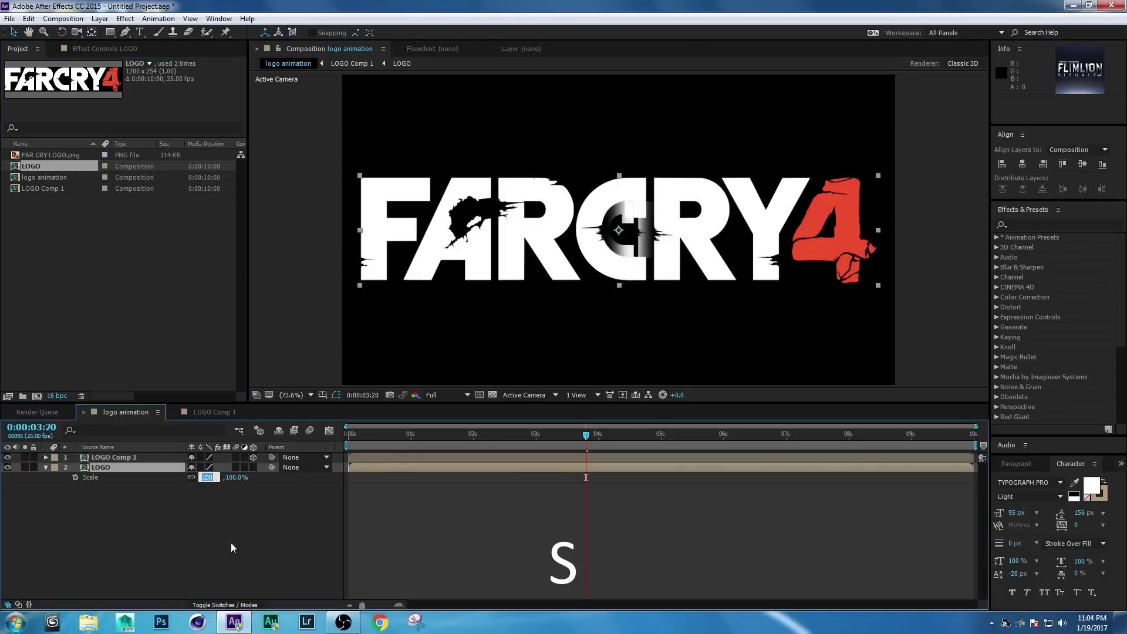
pyautogui.write('55')
pyautogui.press('Return')
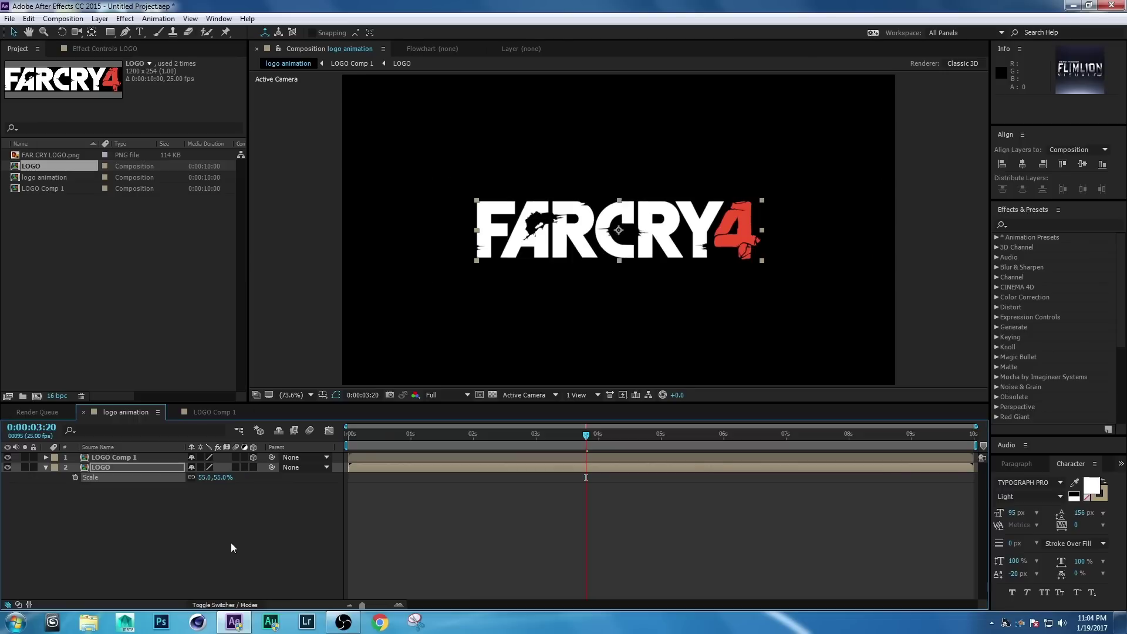
pyautogui.click(47, 468)
pyautogui.click(107, 468)
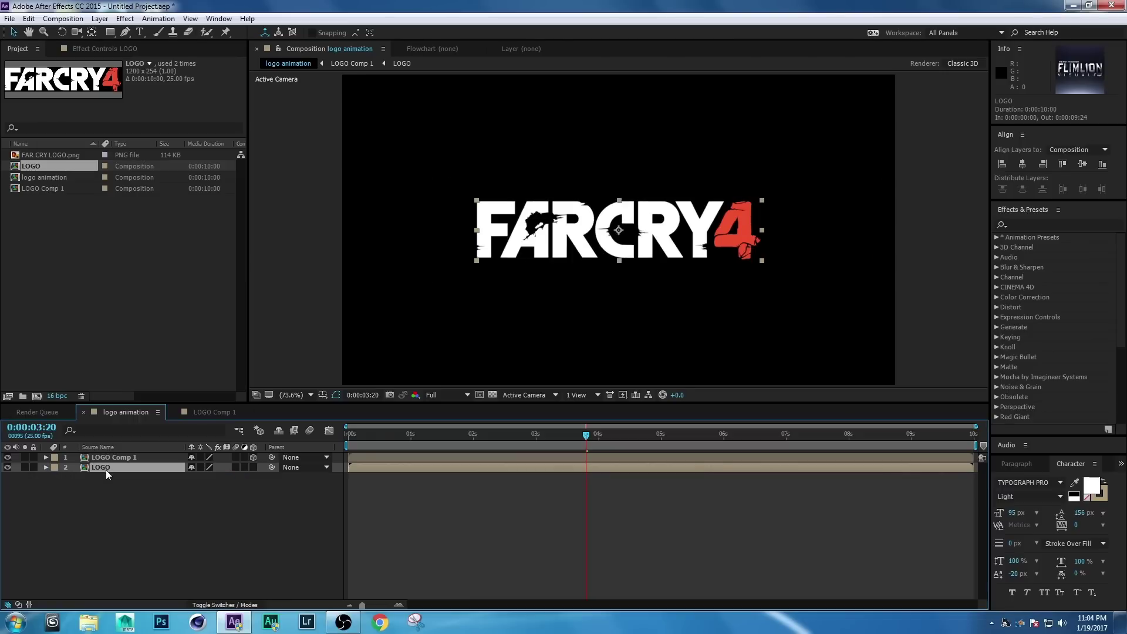
# Apply Linear Wipe to the LOGO layer with a Wipe Angle of -90°.
pyautogui.click(124, 19)
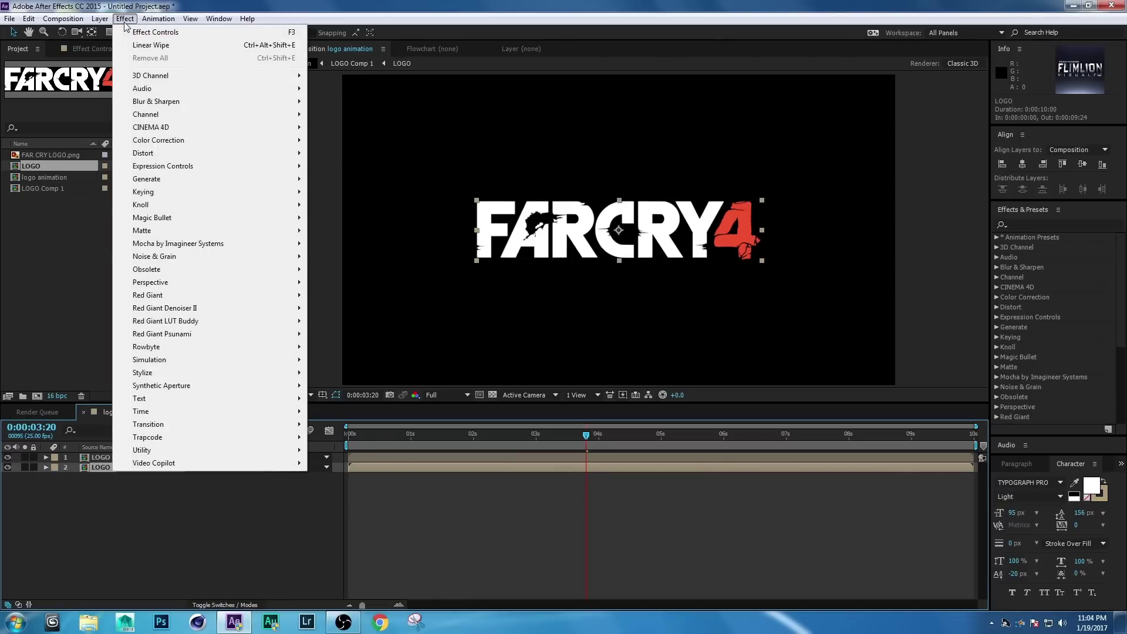
pyautogui.moveTo(157, 427)
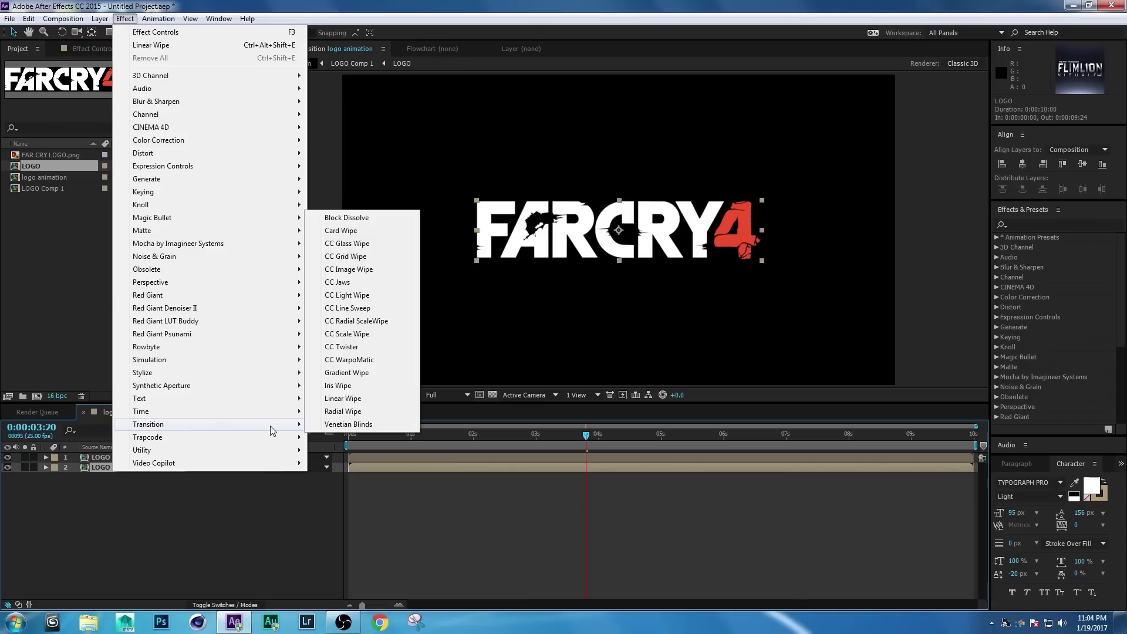
pyautogui.click(344, 399)
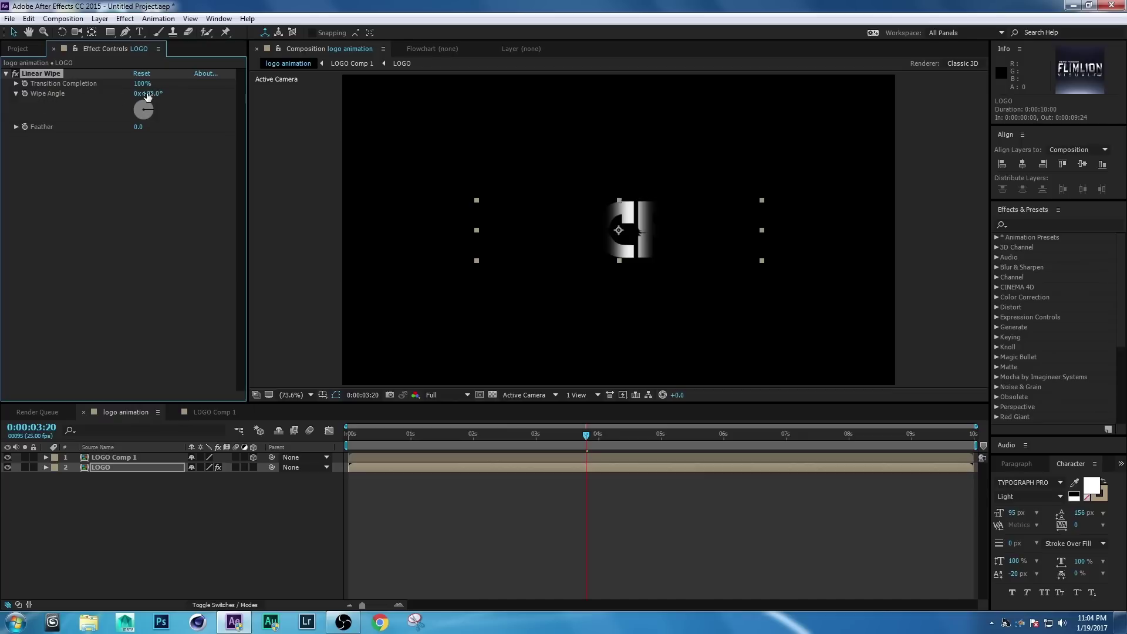
pyautogui.click(151, 94)
pyautogui.press('Return')
# Keyframe Transition Completion from 100% down to 0% around 0:00:02:05.
pyautogui.moveTo(586, 435); pyautogui.dragTo(711, 433)
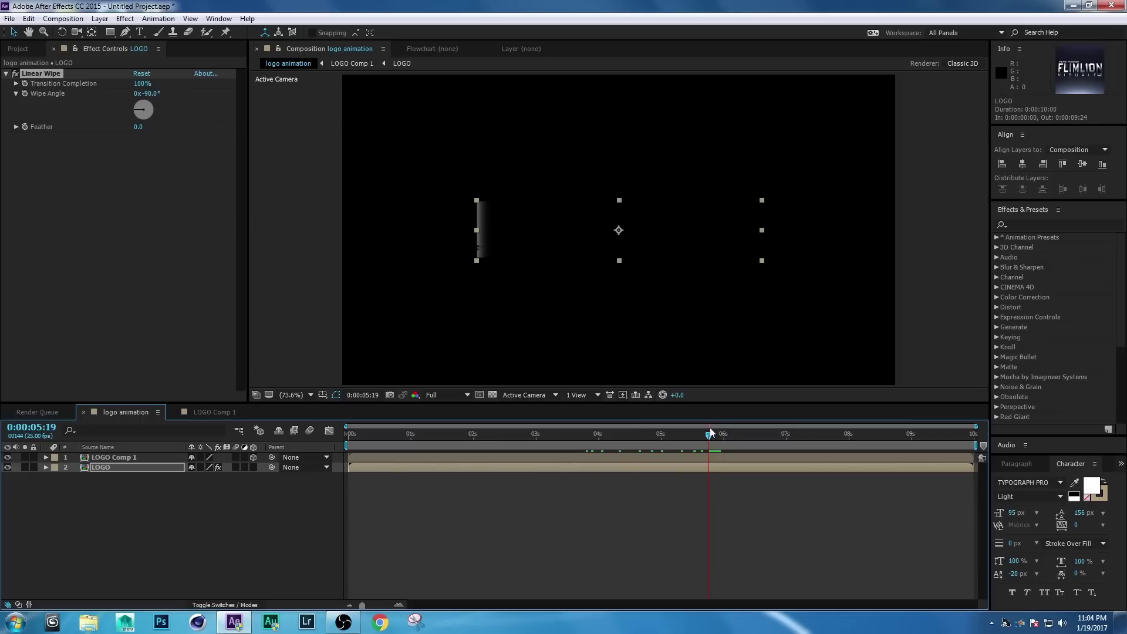
pyautogui.click(24, 84)
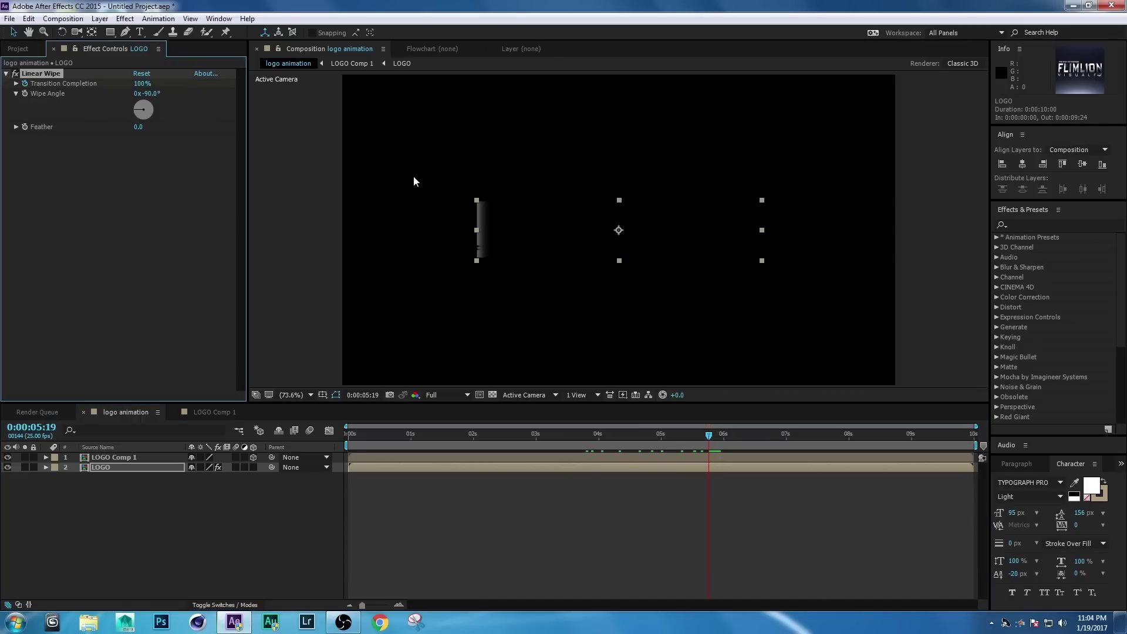
pyautogui.moveTo(709, 434); pyautogui.dragTo(492, 433)
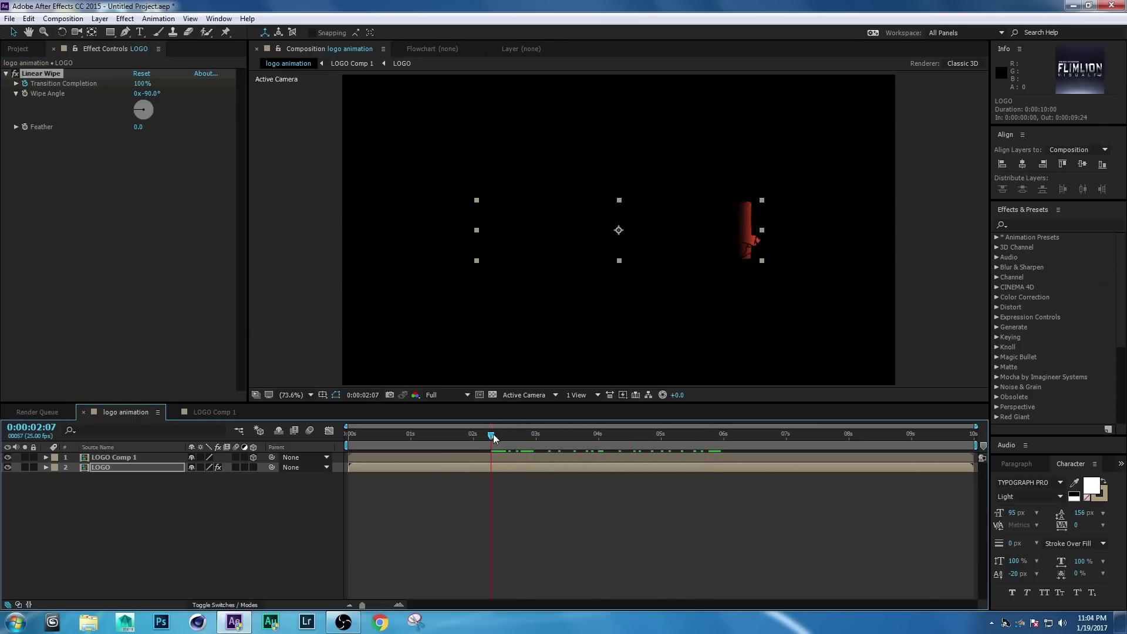
pyautogui.click(488, 436)
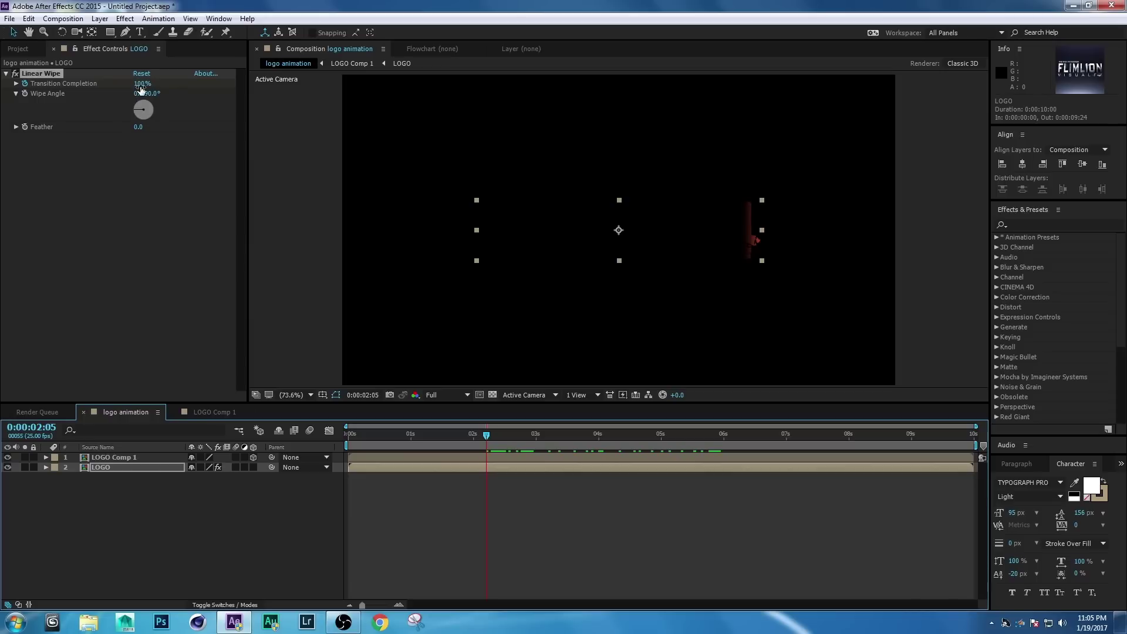
pyautogui.moveTo(140, 84); pyautogui.dragTo(35, 86)
pyautogui.moveTo(489, 436); pyautogui.dragTo(556, 435)
pyautogui.moveTo(599, 436)
pyautogui.mouseDown()
pyautogui.moveTo(704, 437)
pyautogui.moveTo(491, 436)
pyautogui.moveTo(583, 435)
pyautogui.mouseUp()
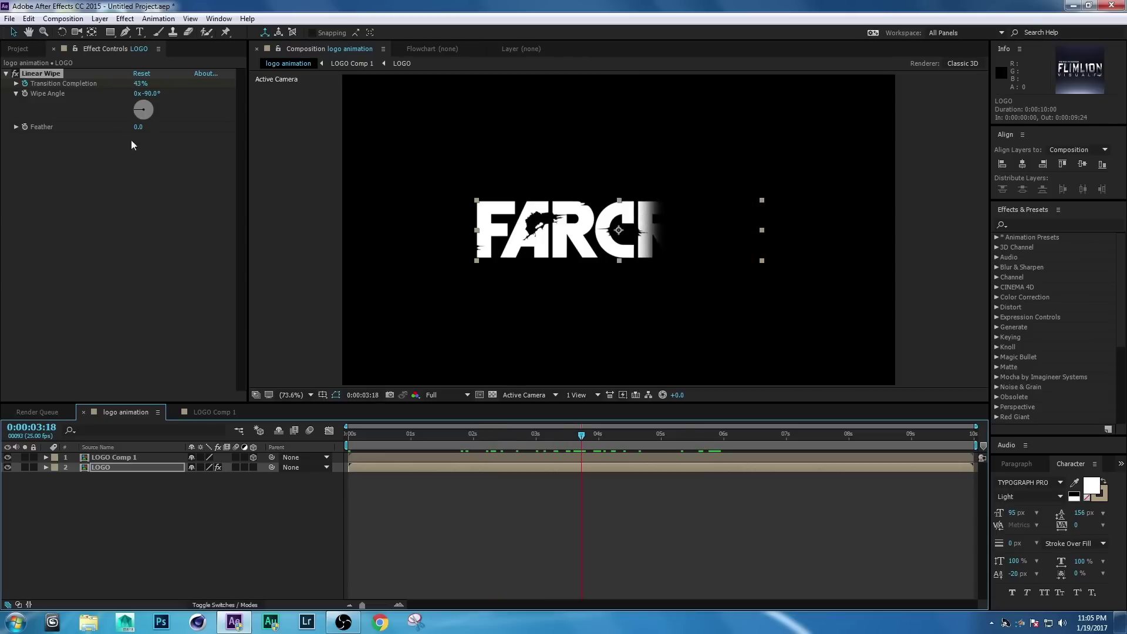
# Set the wipe Feather to 65 and scrub to check the reveal.
pyautogui.click(138, 127)
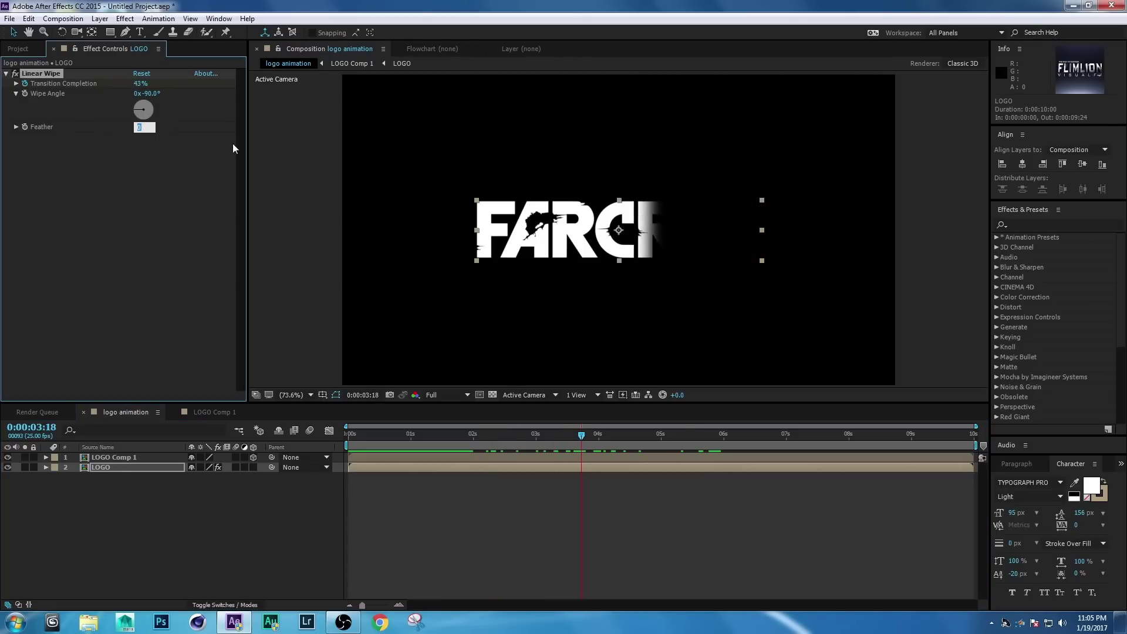
pyautogui.write('65')
pyautogui.press('Return')
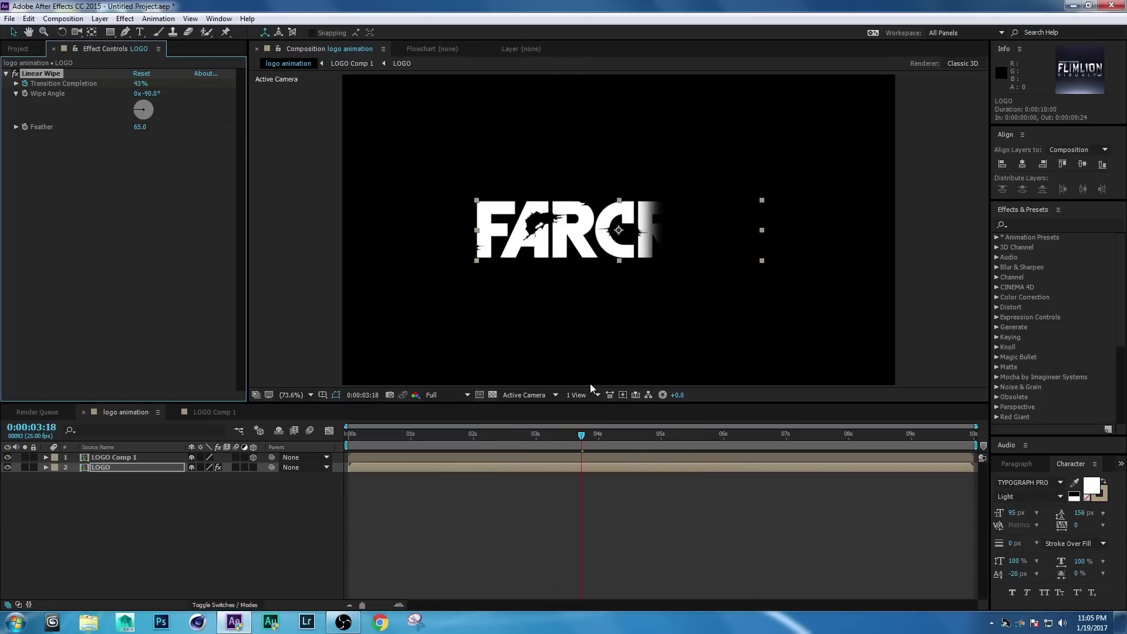
pyautogui.click(549, 437)
pyautogui.moveTo(529, 441); pyautogui.dragTo(478, 437)
pyautogui.click(471, 437)
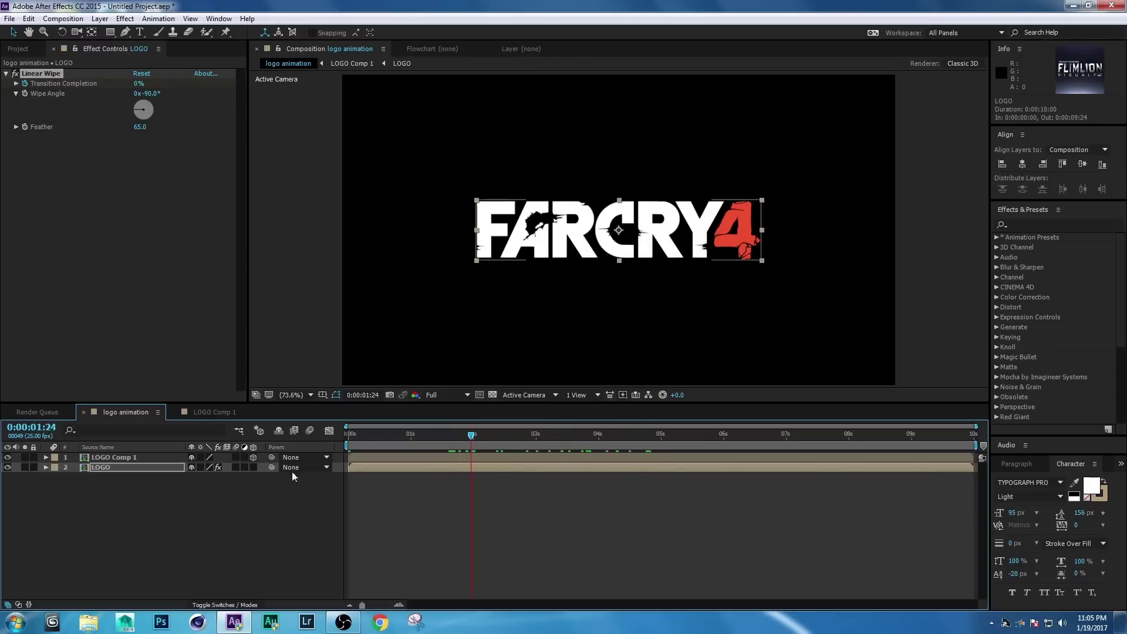
pyautogui.click(142, 544)
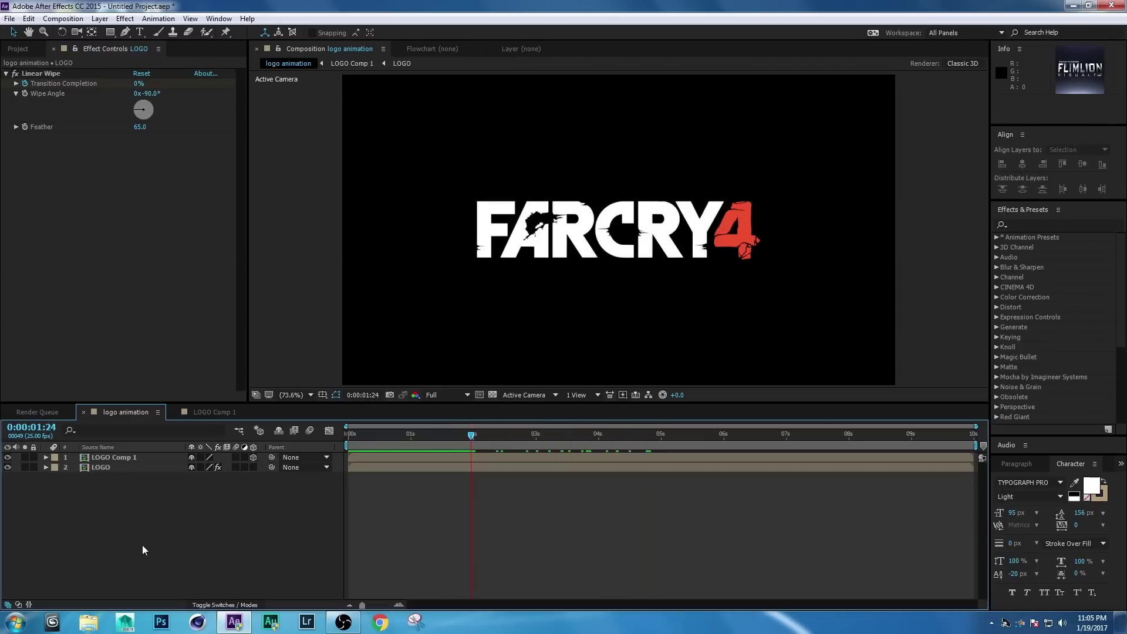
# Add a new black solid layer named 'particular' to the top of the layer stack.
pyautogui.rightClick(128, 530)
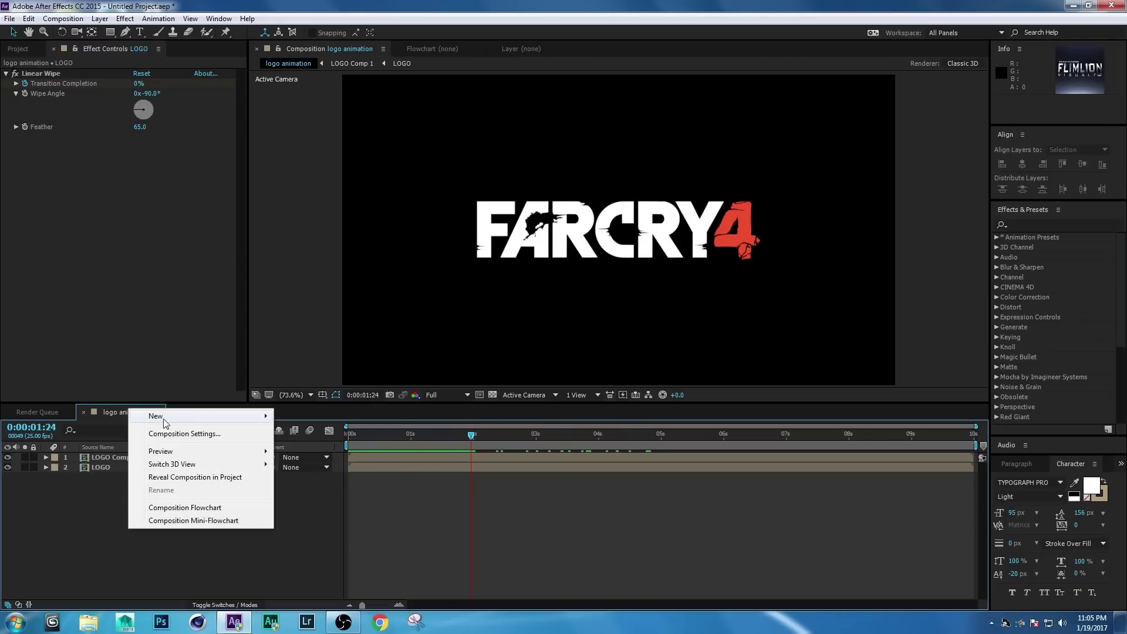
pyautogui.moveTo(156, 416)
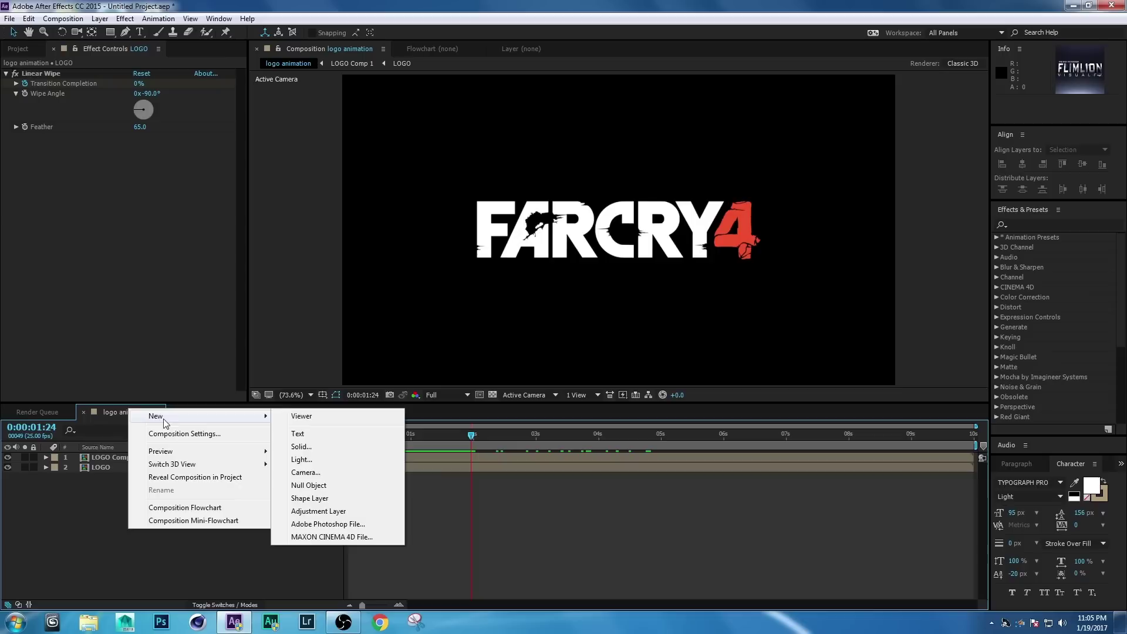
pyautogui.click(312, 446)
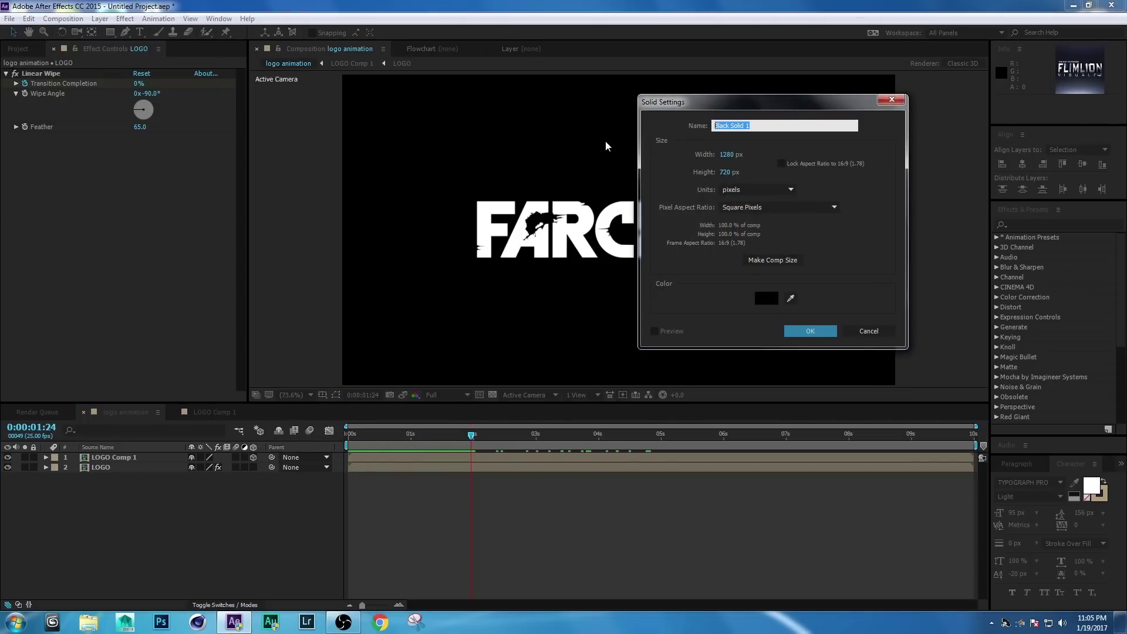
pyautogui.write('particular')
pyautogui.press('Return')
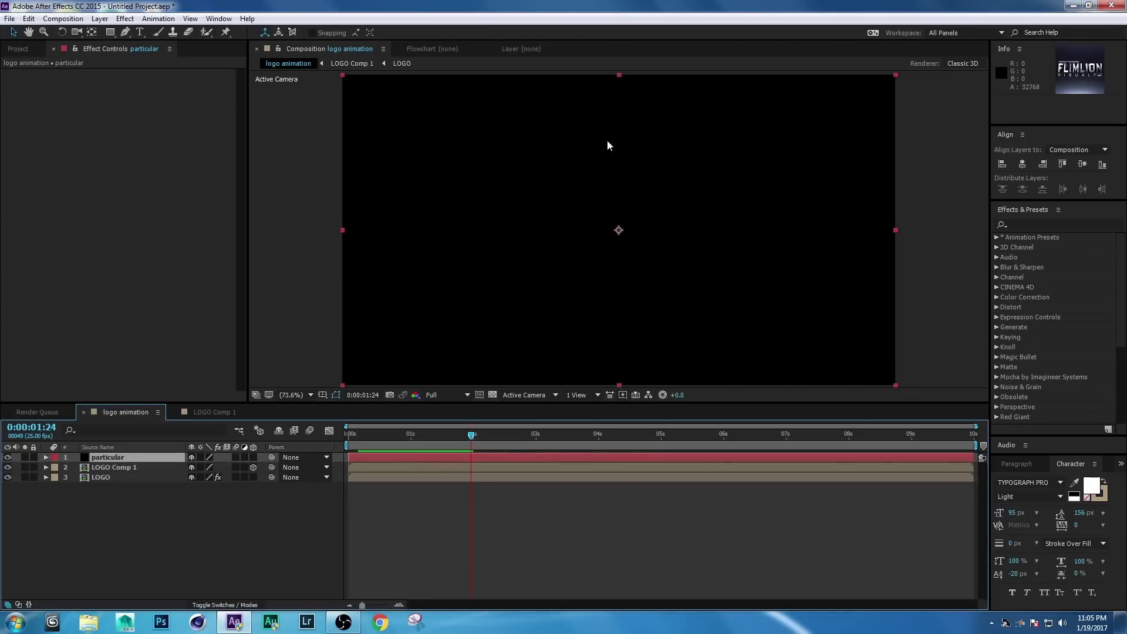
# Apply Trapcode Particular to the solid and set Emitter Type to Layer.
pyautogui.click(125, 18)
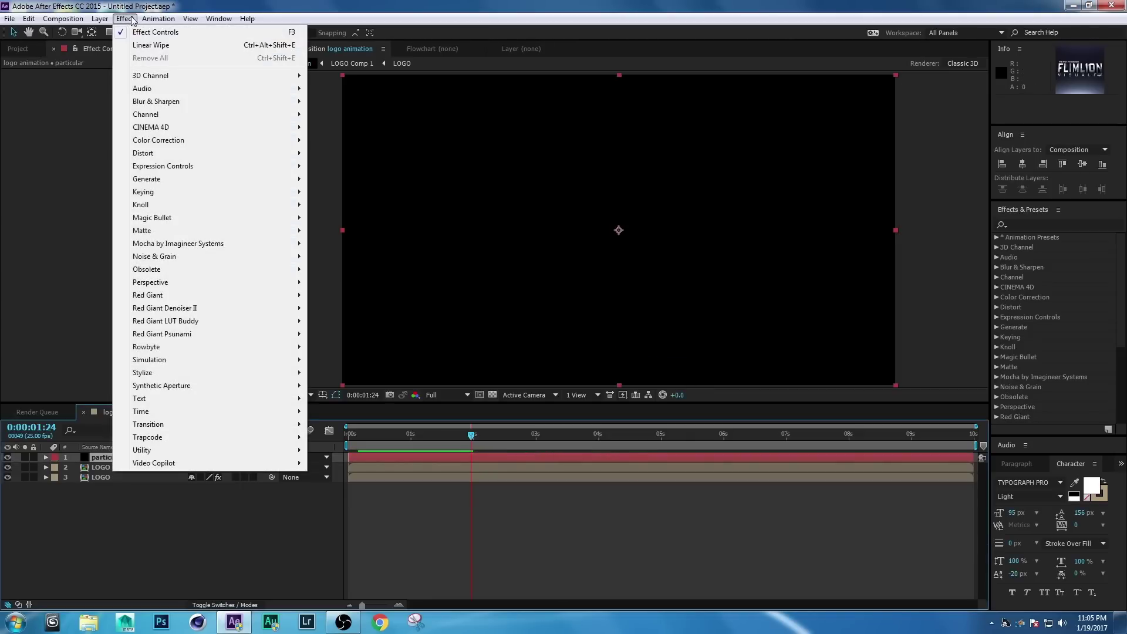
pyautogui.moveTo(174, 442)
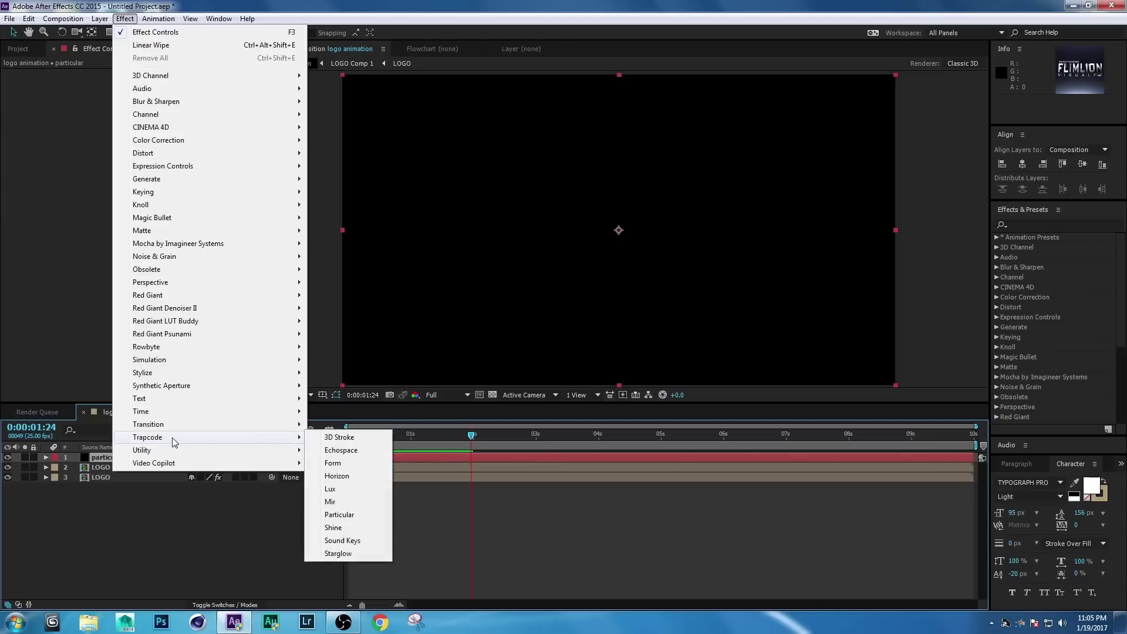
pyautogui.click(339, 515)
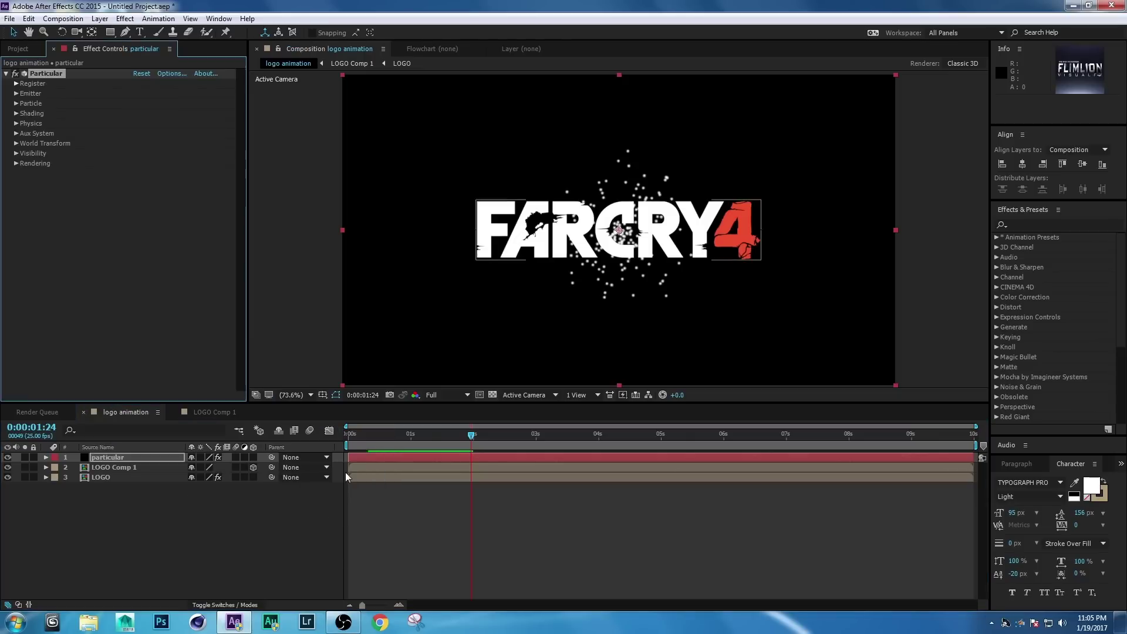
pyautogui.click(17, 94)
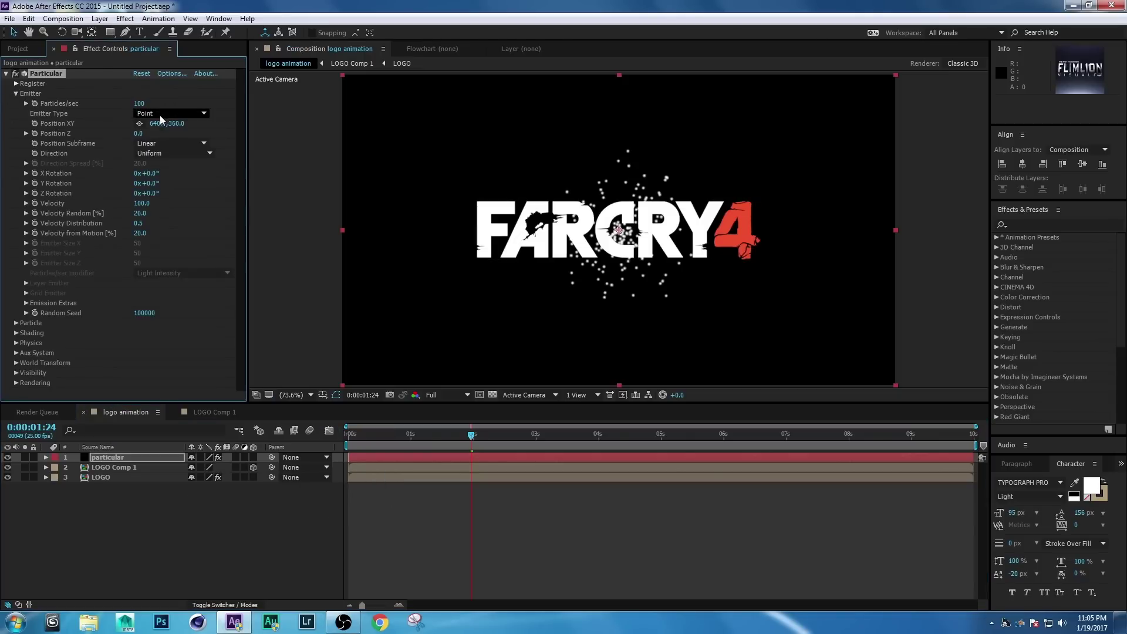
pyautogui.click(170, 114)
pyautogui.click(170, 190)
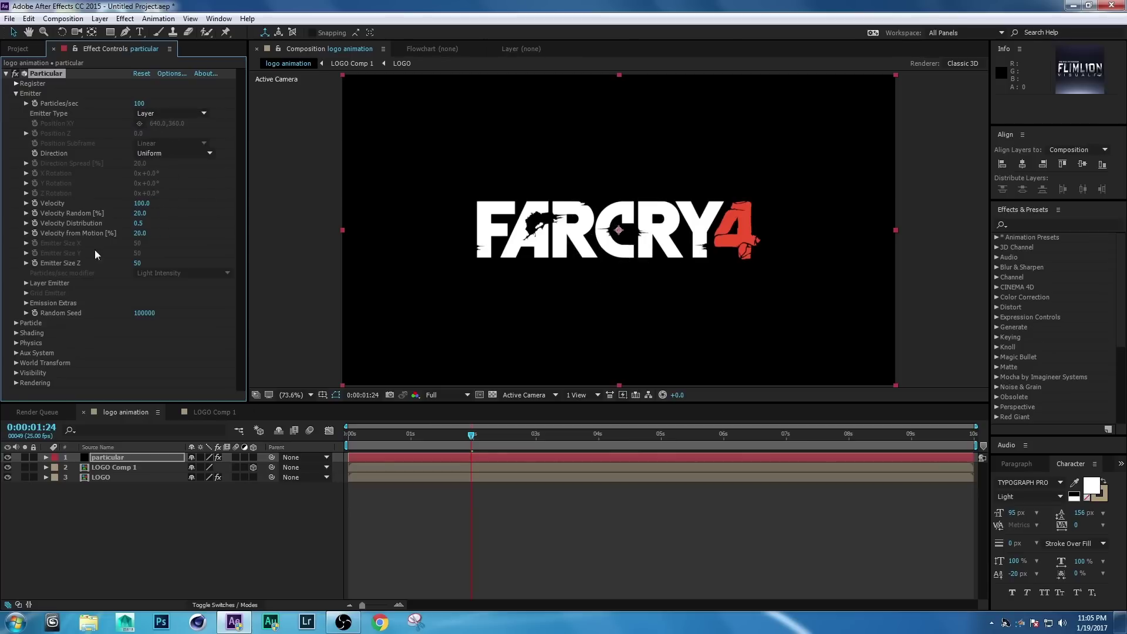
# Emit from LOGO Comp 1 with Layer Sampling set to Particle Birth Time.
pyautogui.click(26, 284)
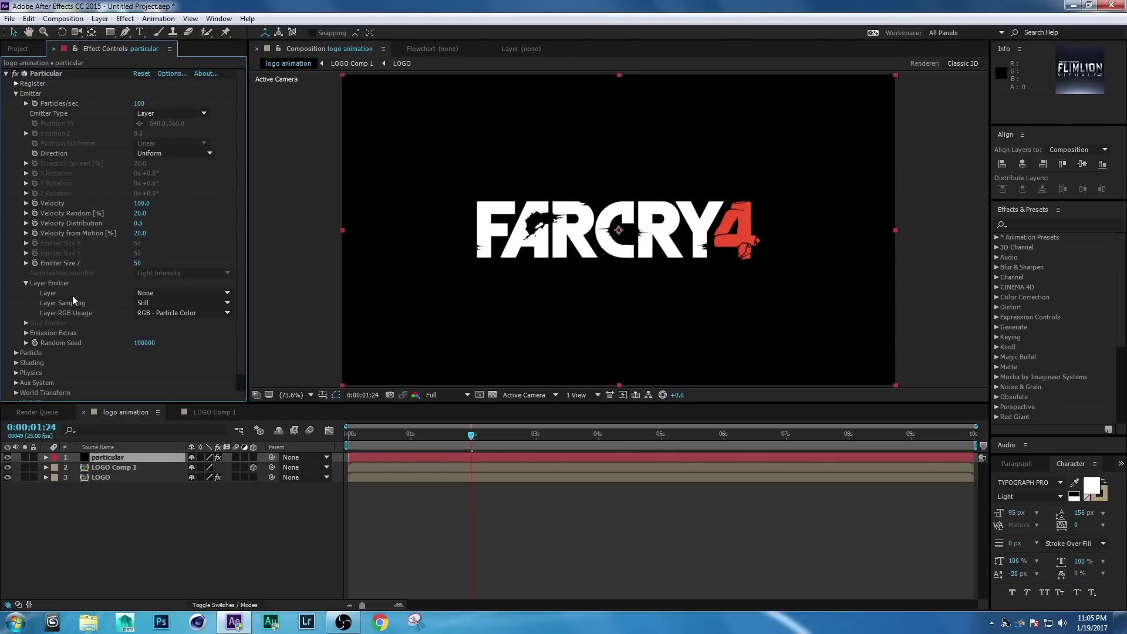
pyautogui.click(173, 295)
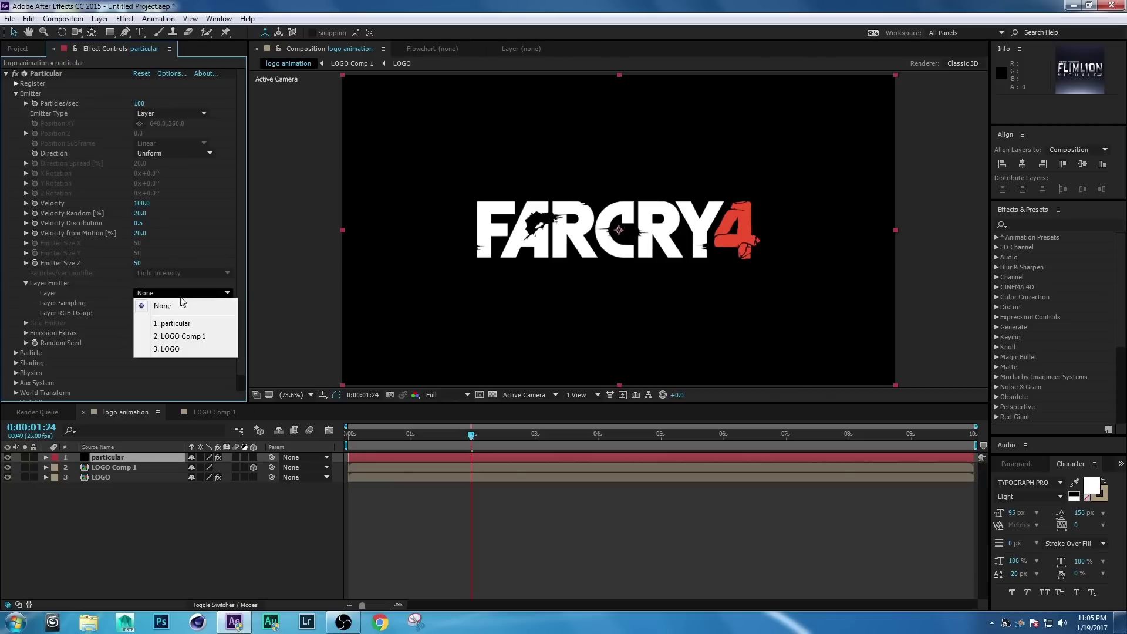
pyautogui.click(194, 336)
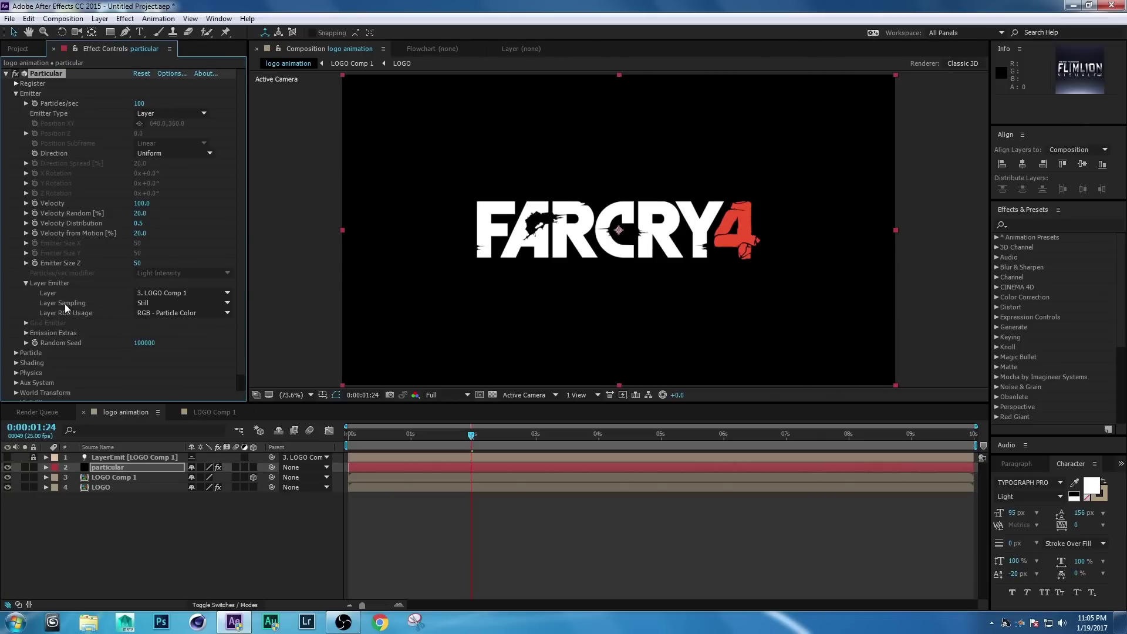
pyautogui.click(154, 304)
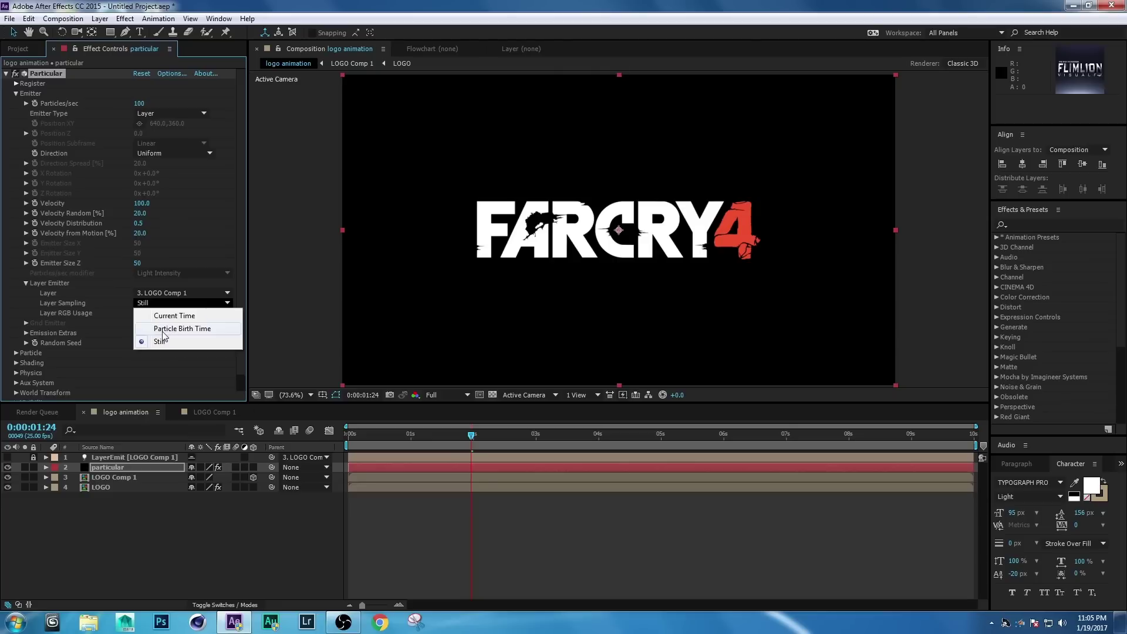
pyautogui.click(163, 331)
pyautogui.moveTo(472, 435); pyautogui.dragTo(567, 436)
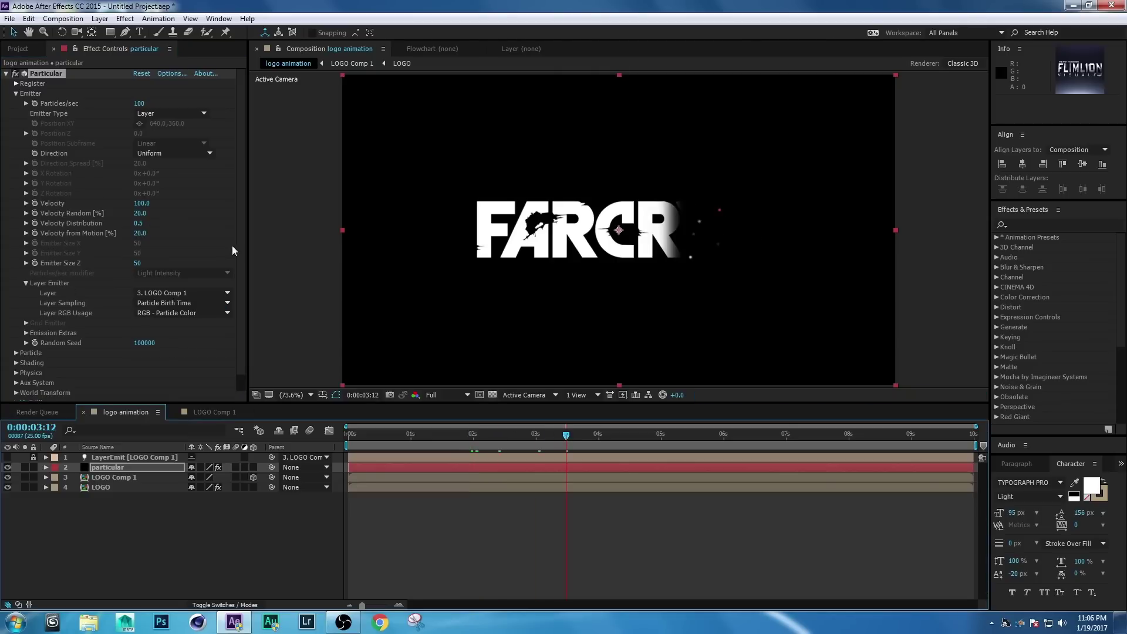
pyautogui.moveTo(566, 435)
pyautogui.mouseDown()
pyautogui.moveTo(534, 440)
pyautogui.moveTo(543, 436)
pyautogui.mouseUp()
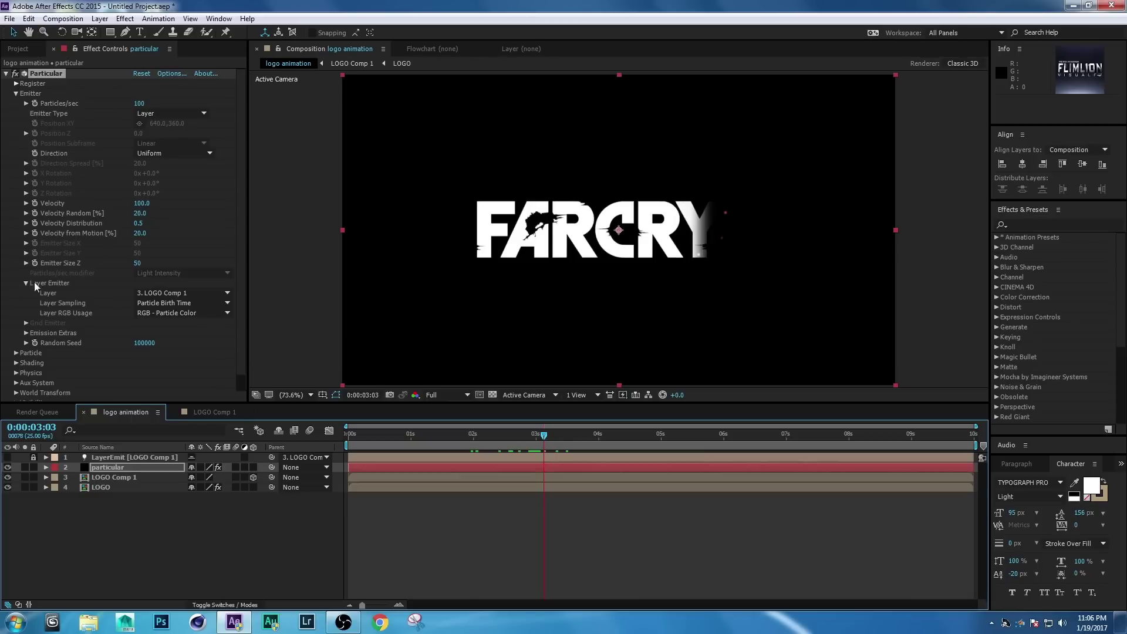
# Set emitter Velocity to 200 and Particles/sec to 200000.
pyautogui.click(137, 204)
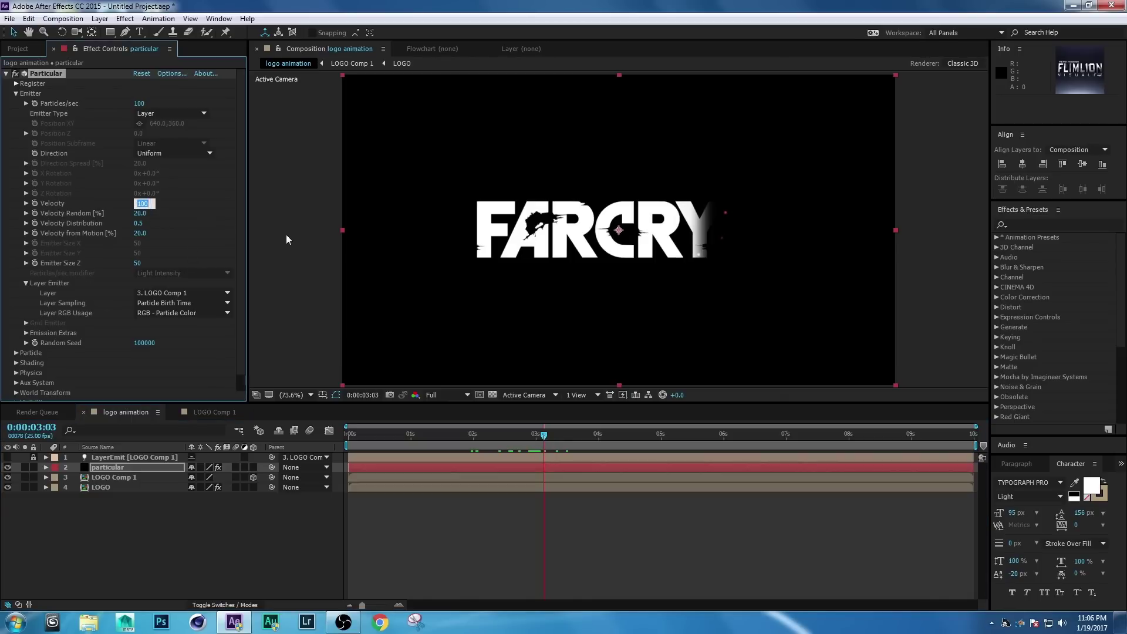
pyautogui.write('200')
pyautogui.press('Return')
pyautogui.click(138, 104)
pyautogui.write('200000')
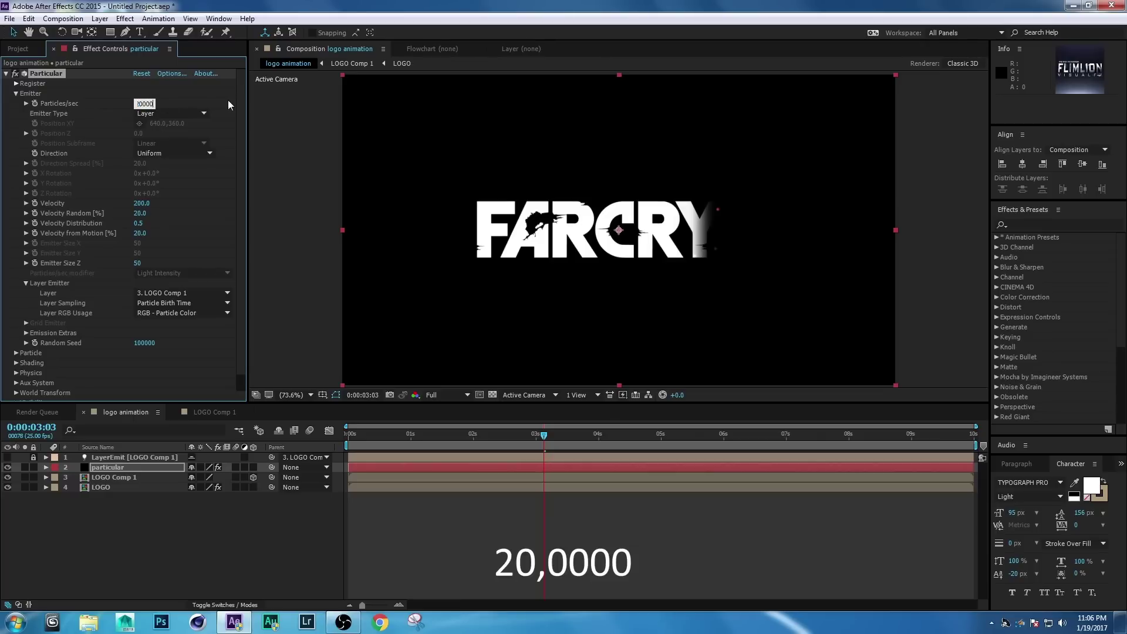
pyautogui.press('Return')
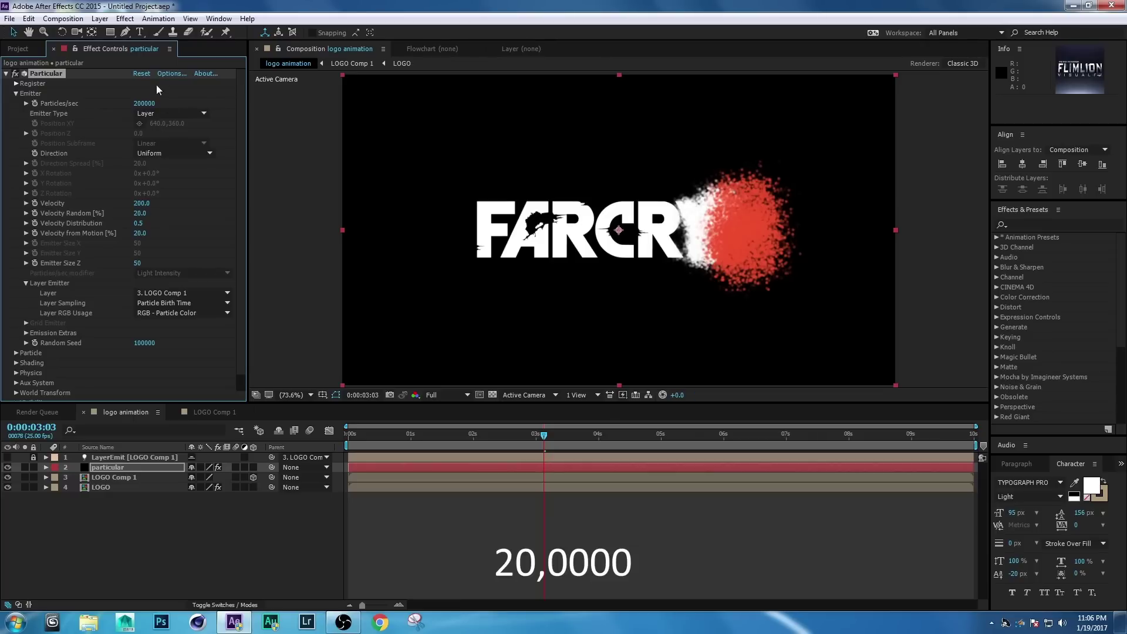
pyautogui.click(16, 93)
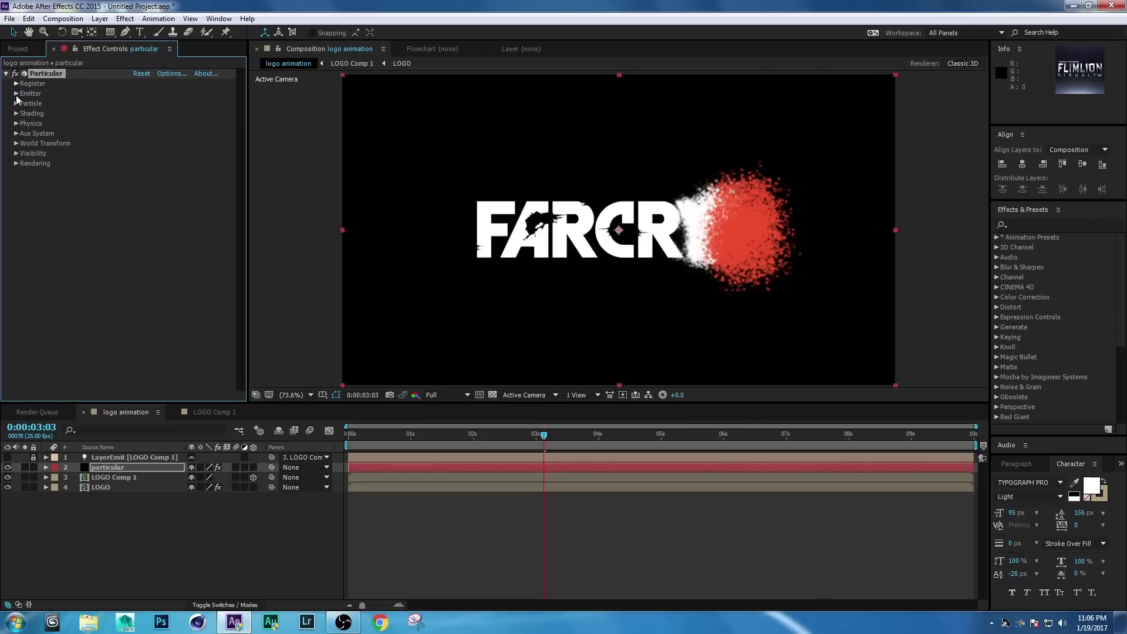
# Set particle Life to 1.4, Life Random to 100 and Sphere Feather to 0.
pyautogui.click(17, 103)
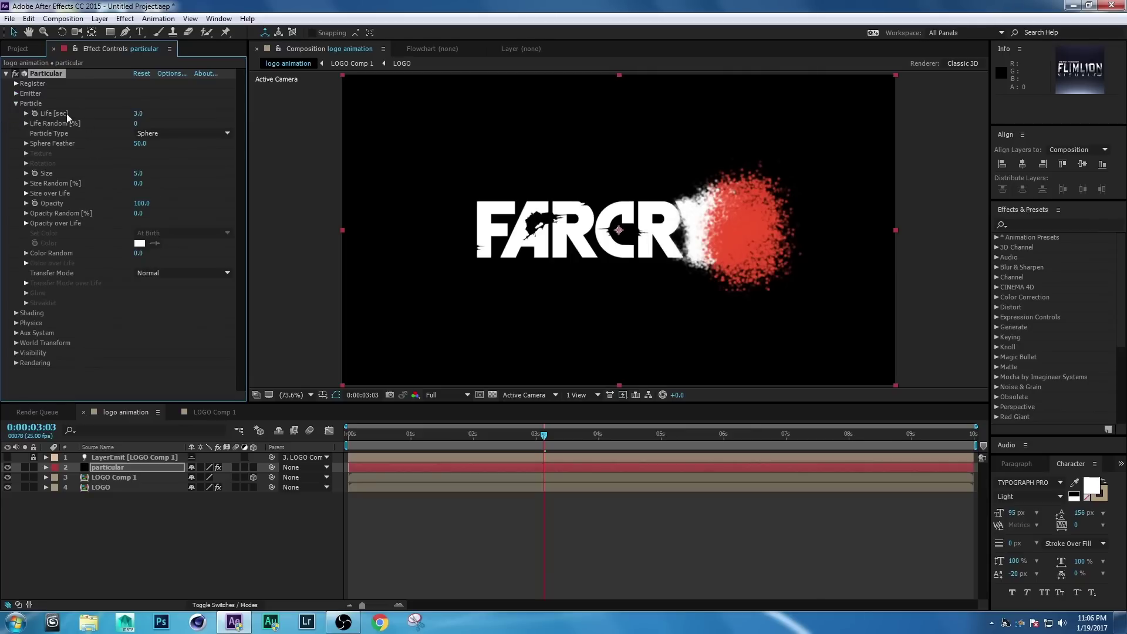
pyautogui.click(138, 113)
pyautogui.write('1.4')
pyautogui.press('Return')
pyautogui.moveTo(135, 124); pyautogui.dragTo(312, 119)
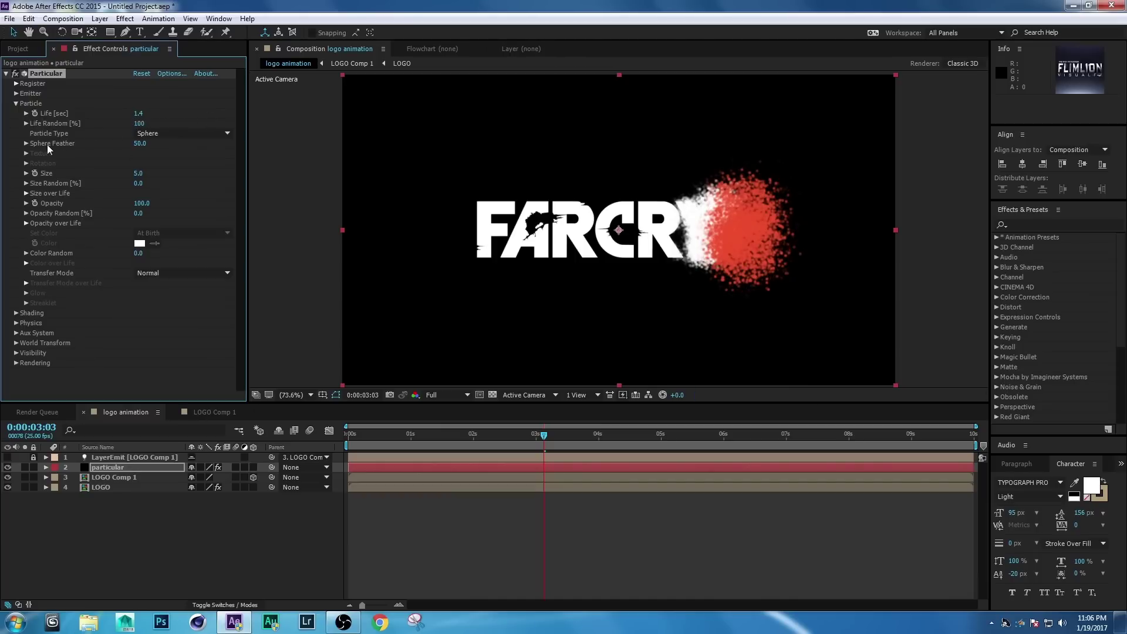
pyautogui.moveTo(139, 146); pyautogui.dragTo(3, 145)
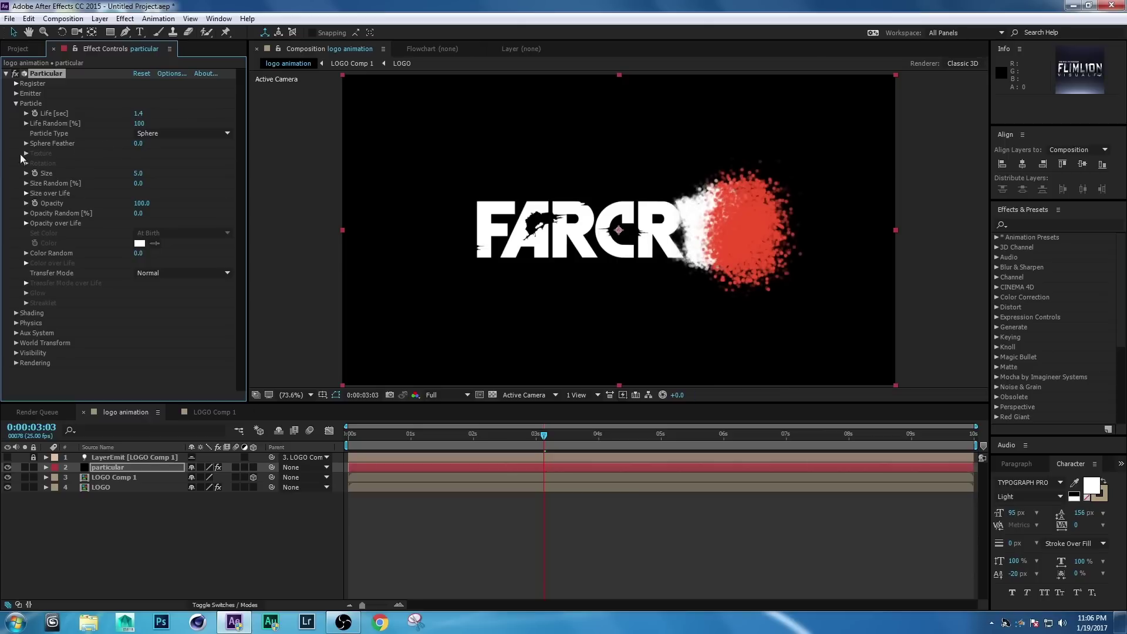
# Set particle Size 3, Size Random 100 and Opacity Random to about 40.
pyautogui.click(138, 174)
pyautogui.write('3')
pyautogui.click(223, 175)
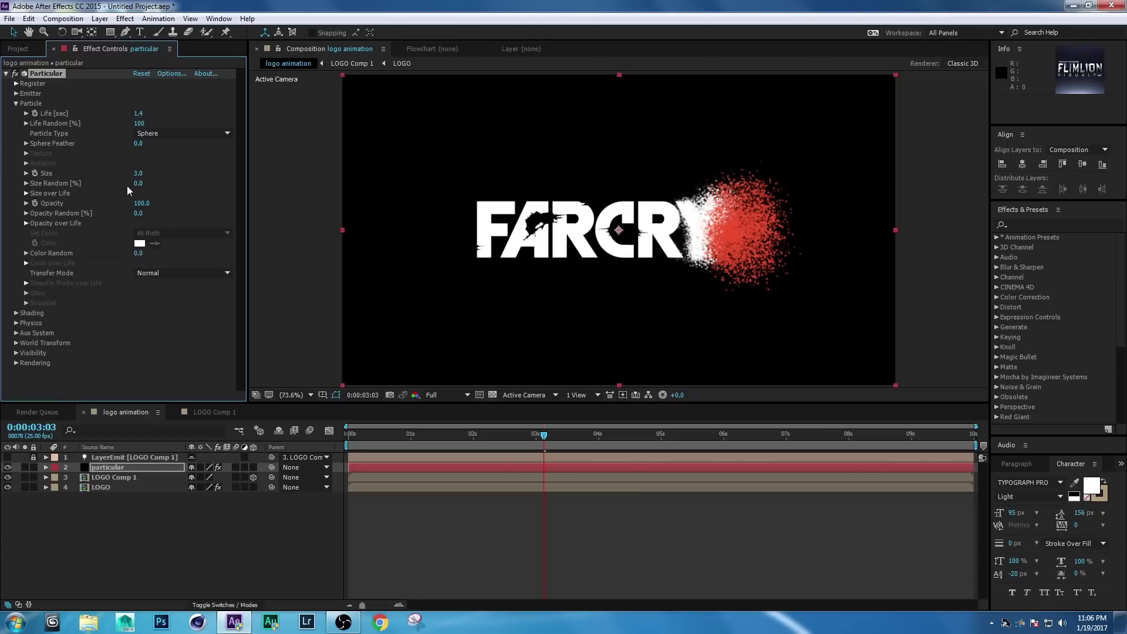
pyautogui.moveTo(139, 186); pyautogui.dragTo(337, 189)
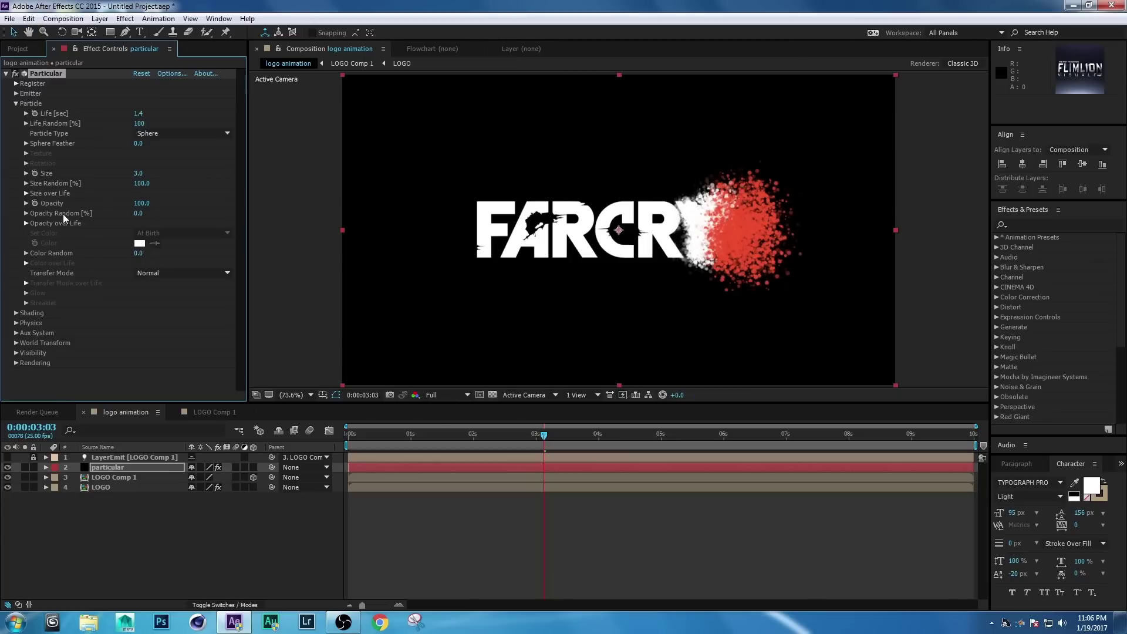
pyautogui.moveTo(137, 213); pyautogui.dragTo(159, 211)
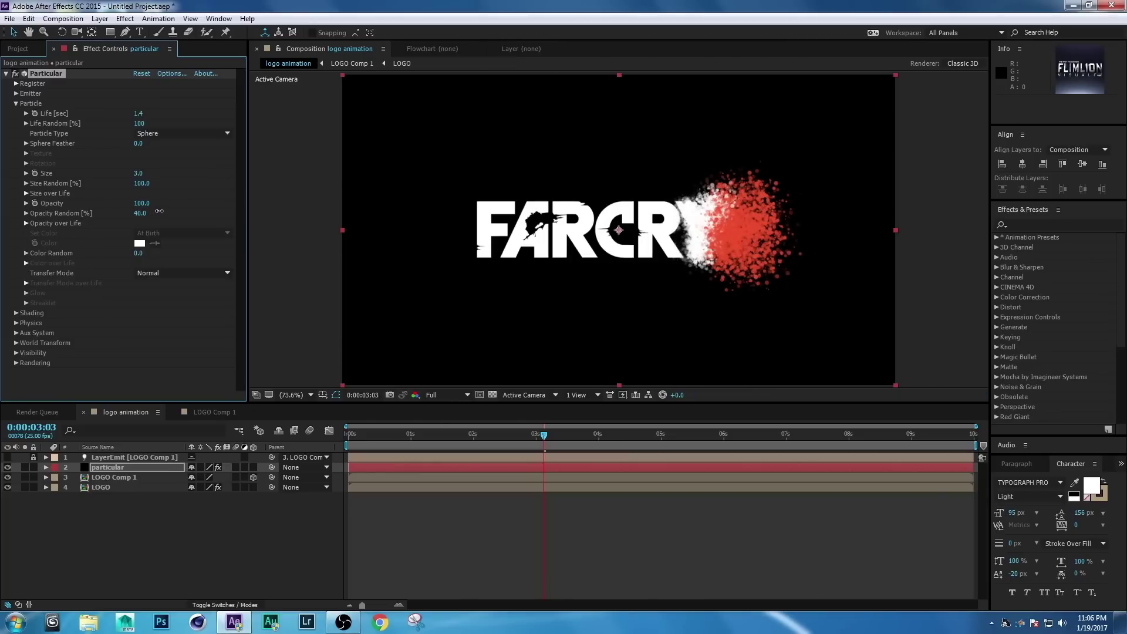
# Apply presets to Size over Life and a fade-out curve to Opacity over Life.
pyautogui.click(26, 195)
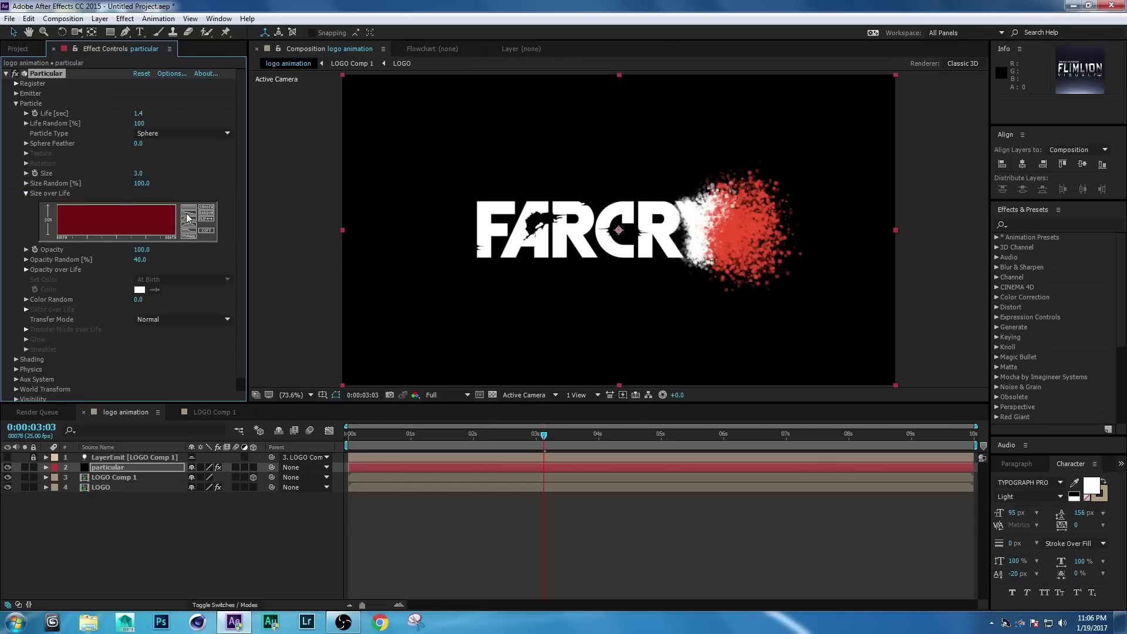
pyautogui.click(187, 219)
pyautogui.click(26, 193)
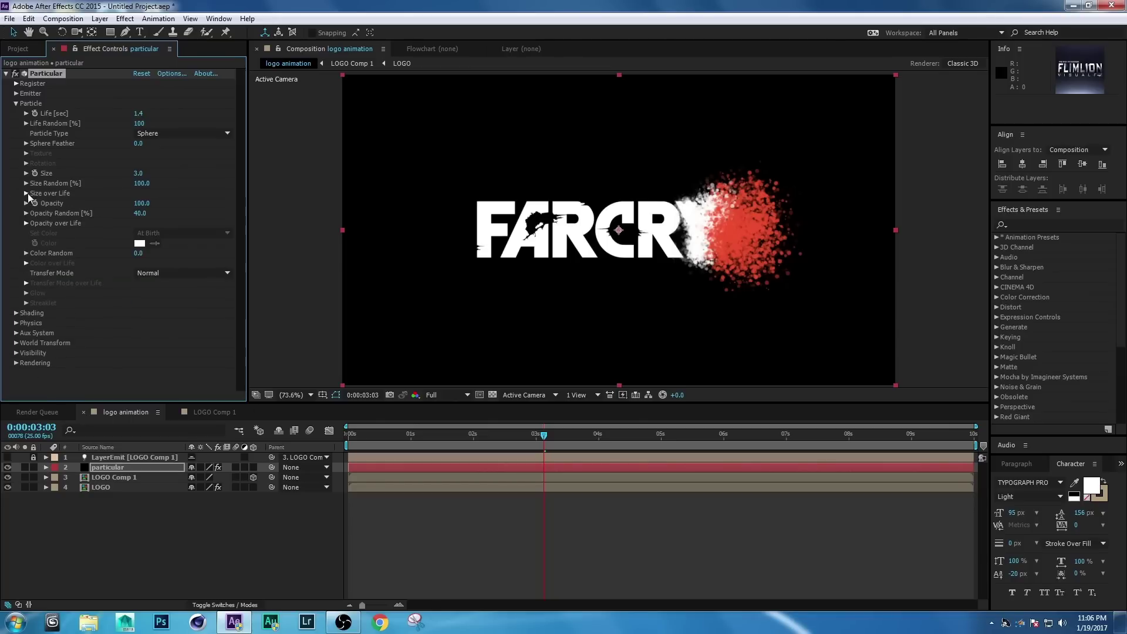
pyautogui.click(26, 223)
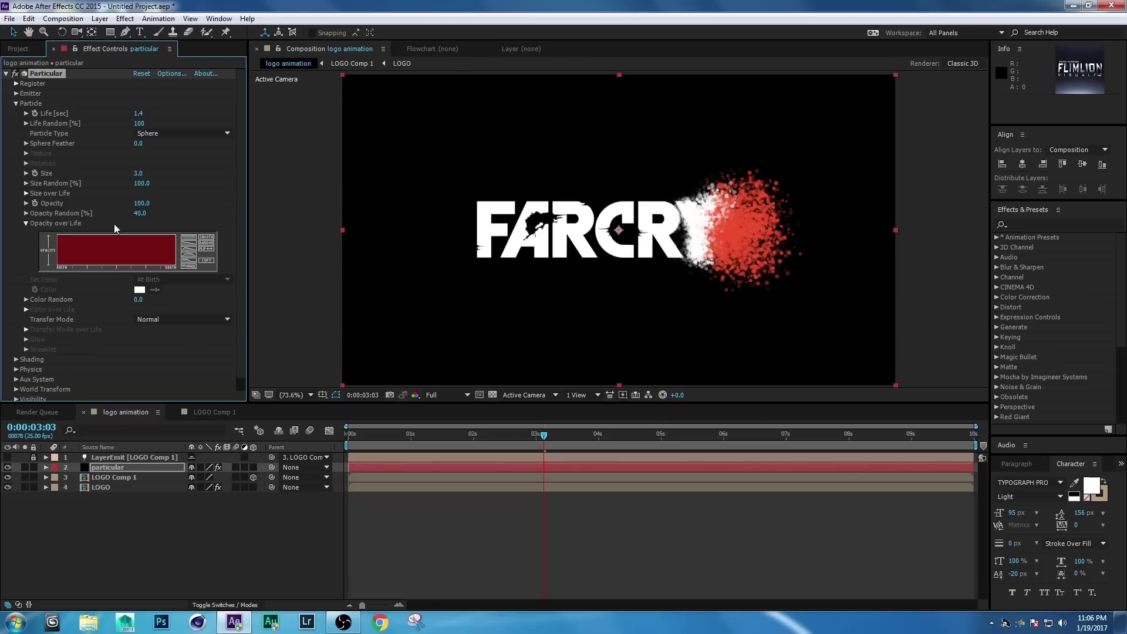
pyautogui.click(186, 246)
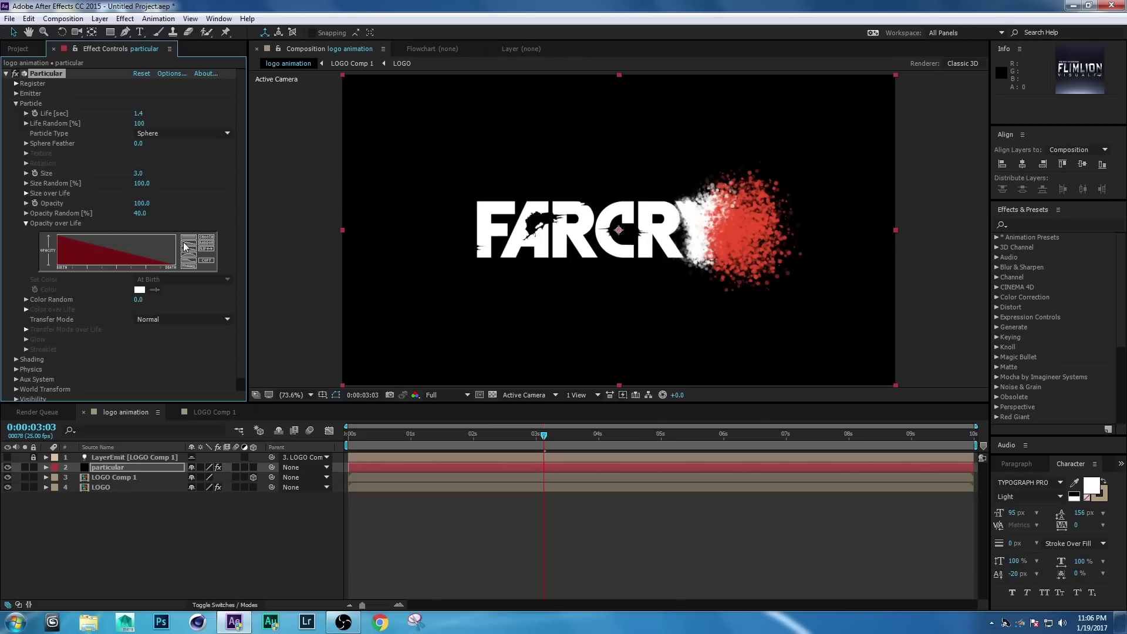
pyautogui.click(24, 223)
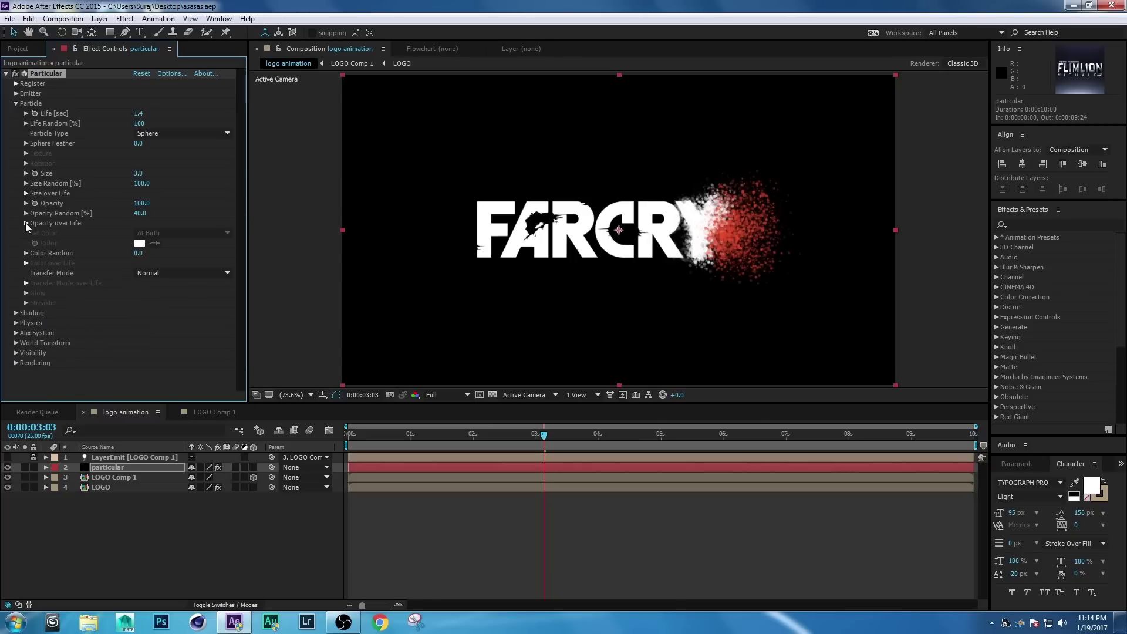
# Turn on Particular's shadowlets for both the main and auxiliary particles.
pyautogui.click(16, 103)
pyautogui.click(16, 113)
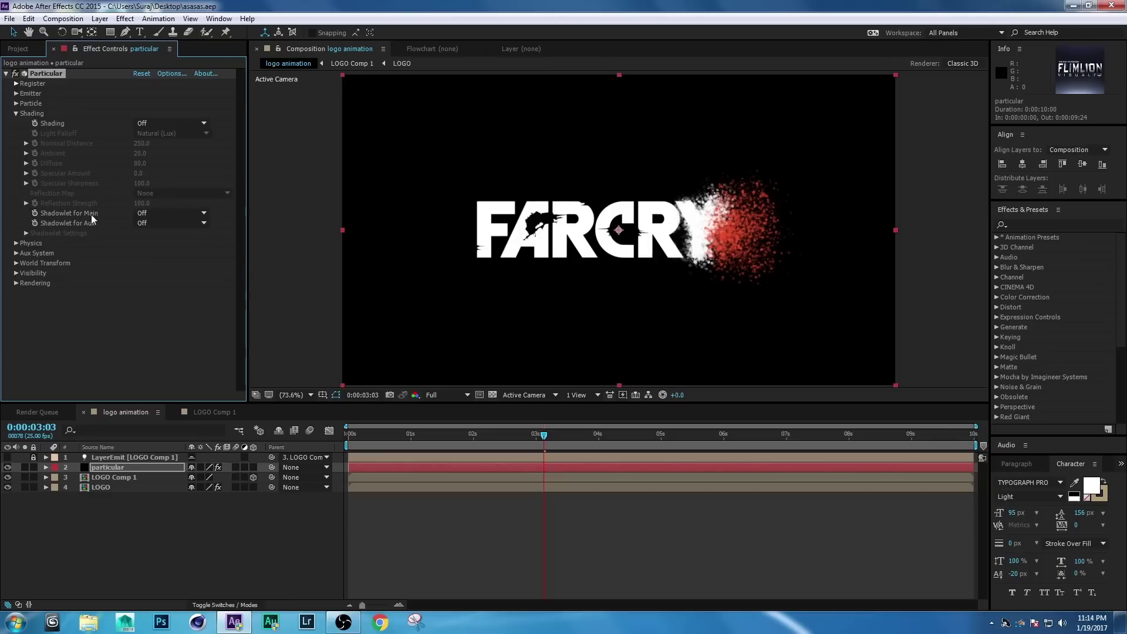
pyautogui.click(161, 213)
pyautogui.click(159, 239)
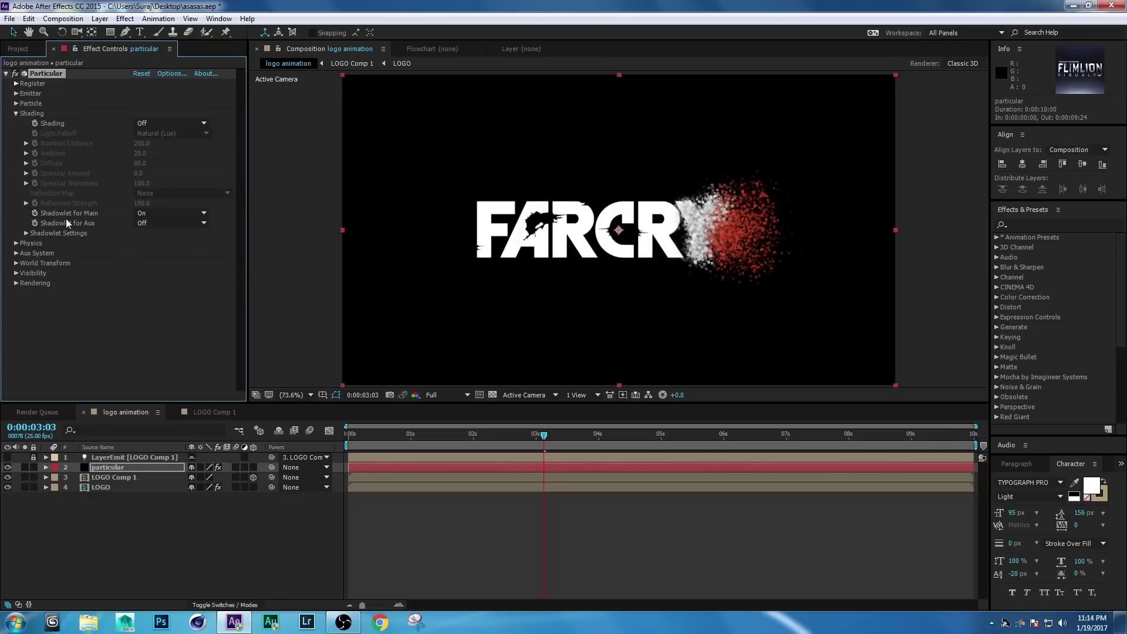
pyautogui.click(144, 223)
pyautogui.click(172, 248)
# Set shadowlet opacity 2, Adjust Size 120 and Adjust Distance 80, then collapse Shading.
pyautogui.click(26, 233)
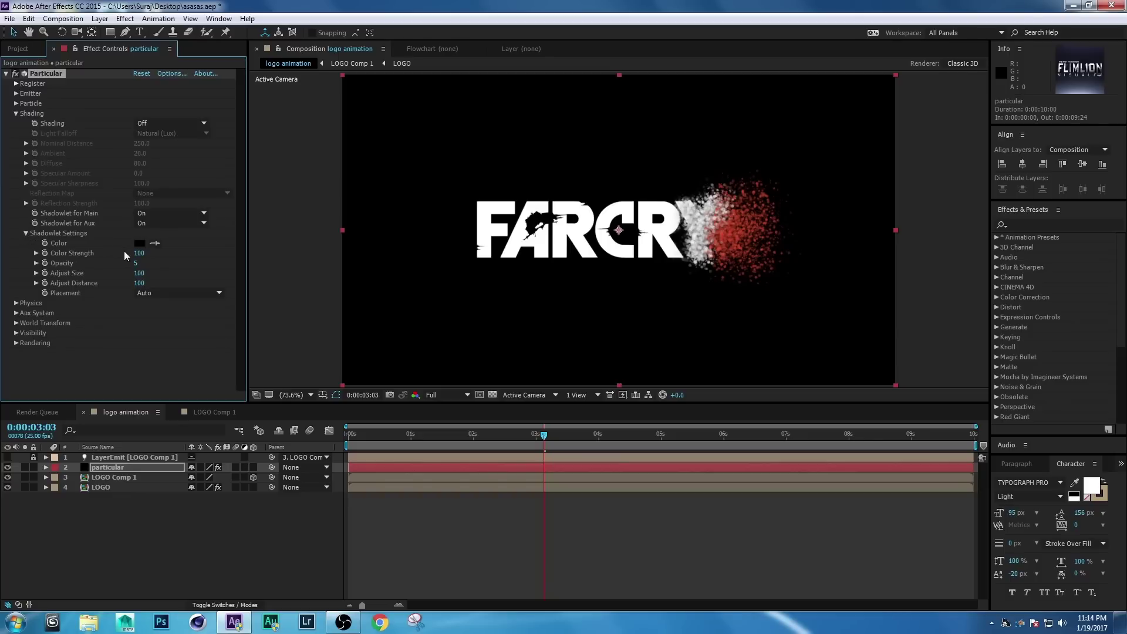
pyautogui.click(136, 263)
pyautogui.write('2')
pyautogui.press('Return')
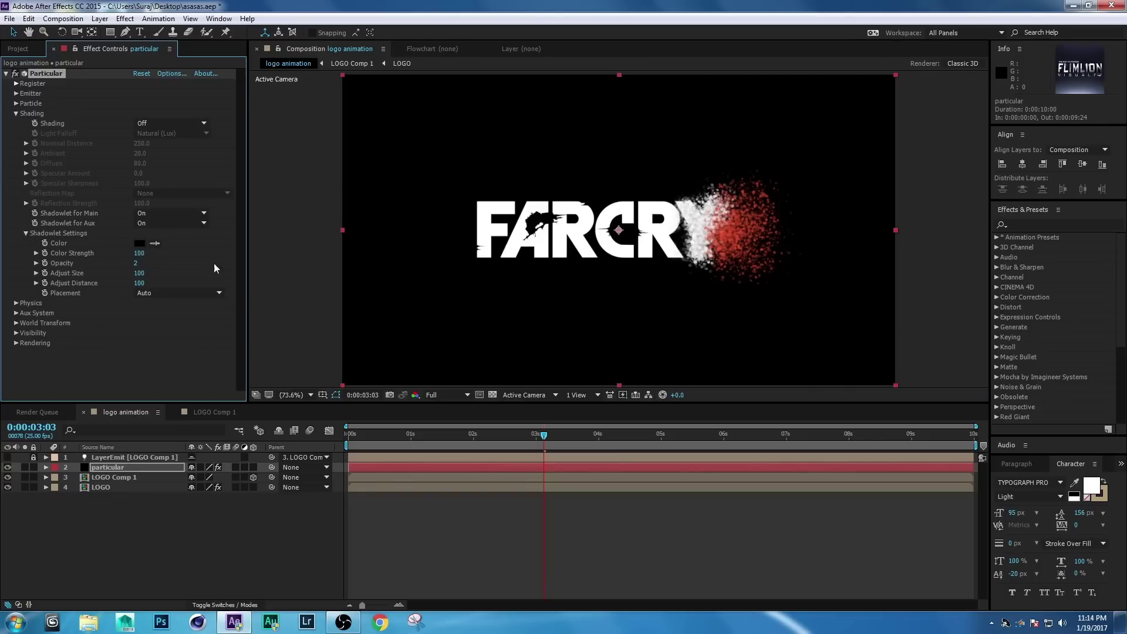
pyautogui.click(140, 274)
pyautogui.write('120')
pyautogui.press('Return')
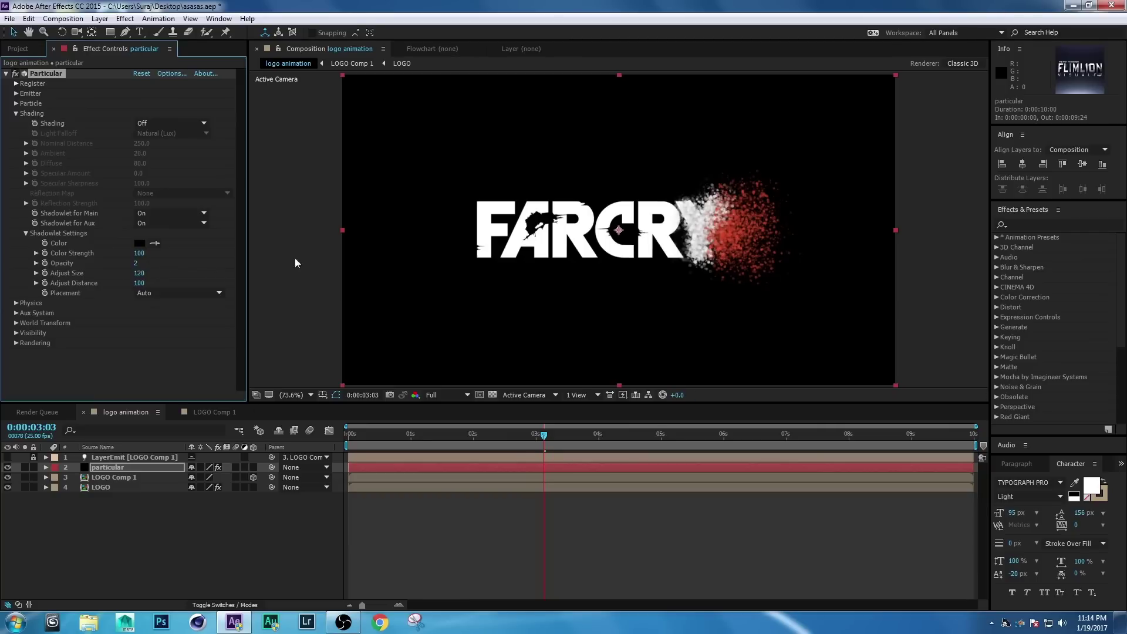
pyautogui.click(141, 284)
pyautogui.write('80')
pyautogui.press('Return')
pyautogui.click(16, 114)
# Set Particular's physics Gravity to -40 and Air Resistance to 1.
pyautogui.click(17, 124)
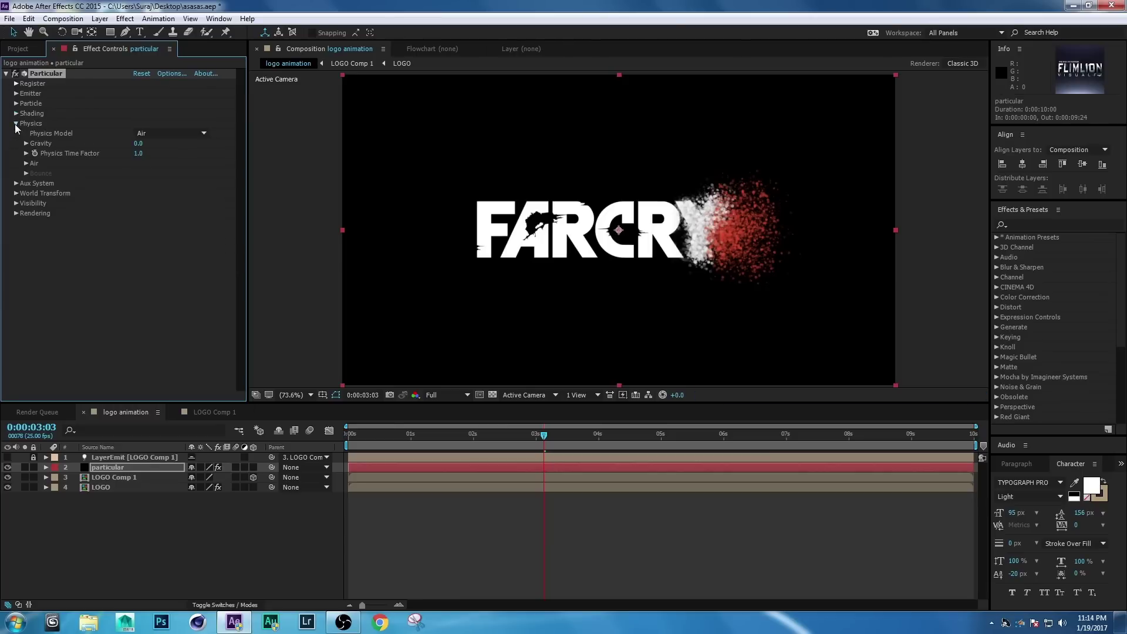
pyautogui.click(138, 143)
pyautogui.write('-40')
pyautogui.press('Return')
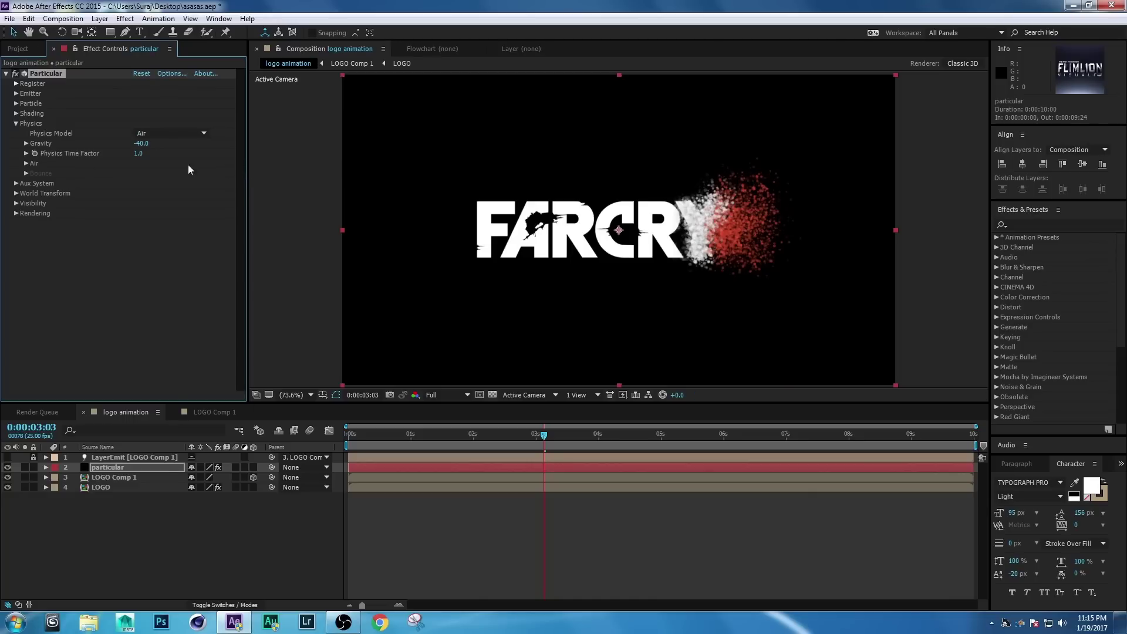
pyautogui.click(26, 163)
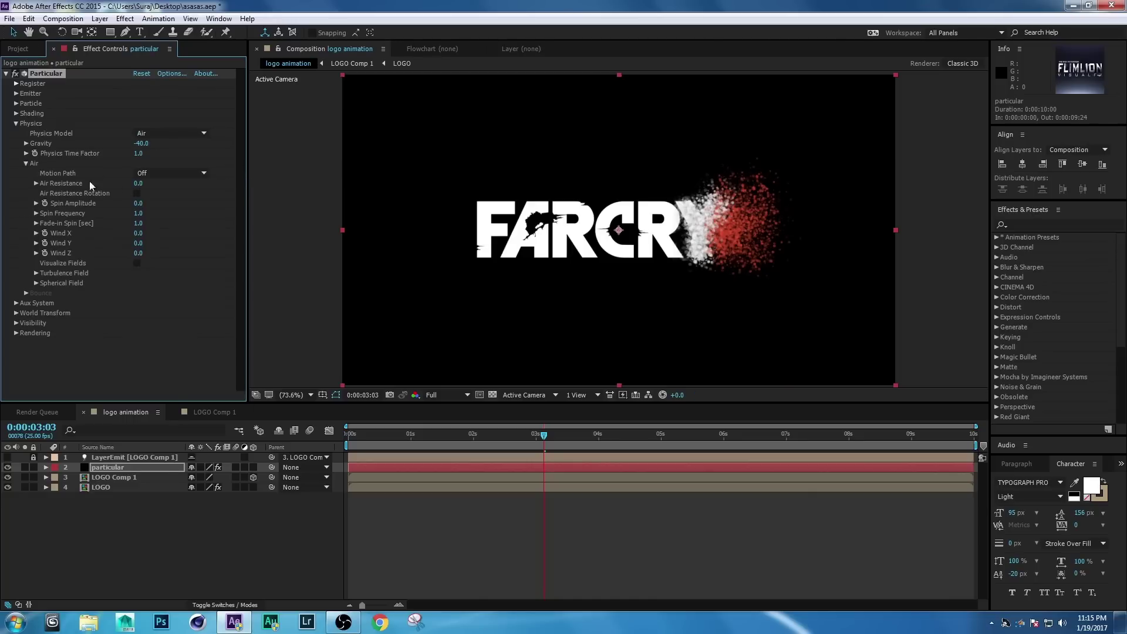
pyautogui.click(138, 183)
pyautogui.write('1')
pyautogui.press('Return')
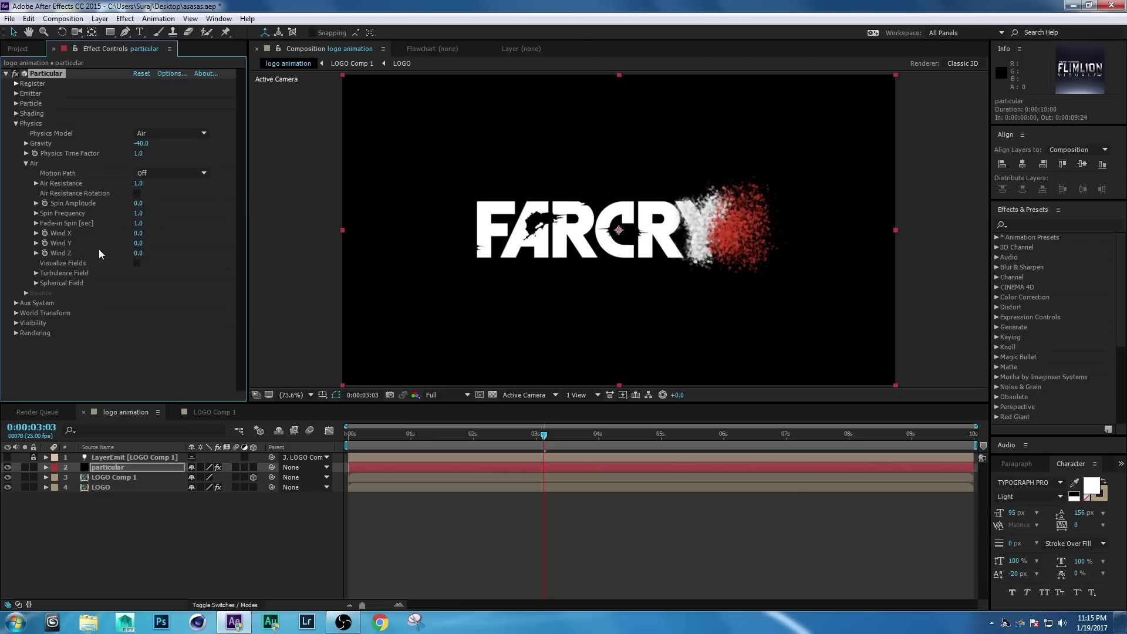
# Set the Turbulence Field Affect Position to 150 and Fade-in Time to 0.1.
pyautogui.click(36, 273)
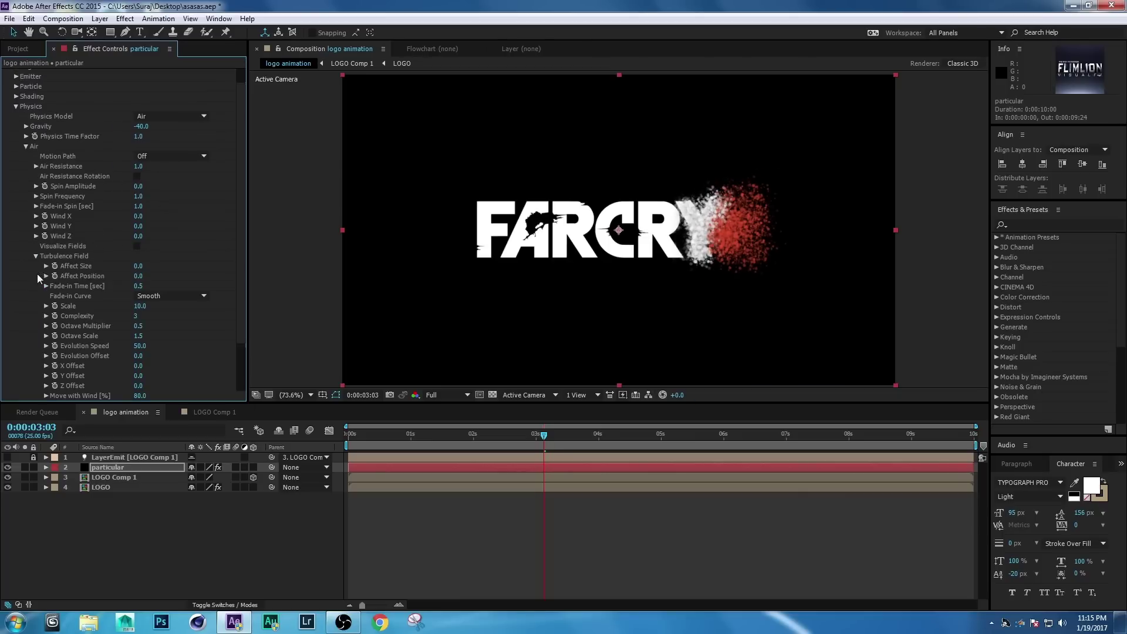
pyautogui.scroll(-2, 134, 282)
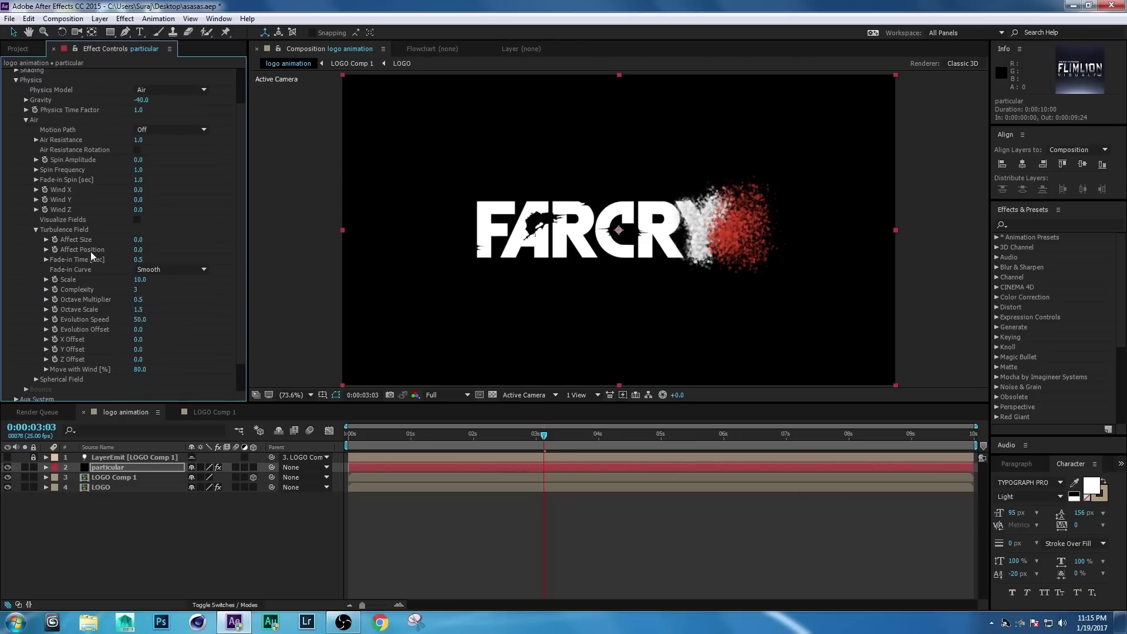
pyautogui.click(140, 251)
pyautogui.write('150')
pyautogui.press('Return')
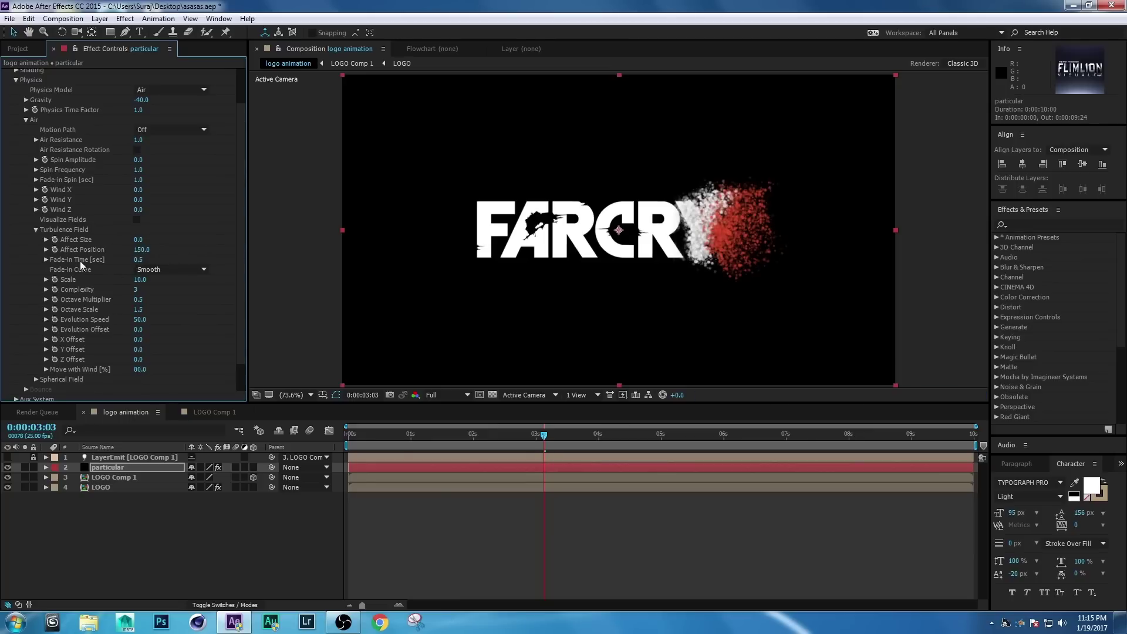
pyautogui.click(138, 260)
pyautogui.write('0.4')
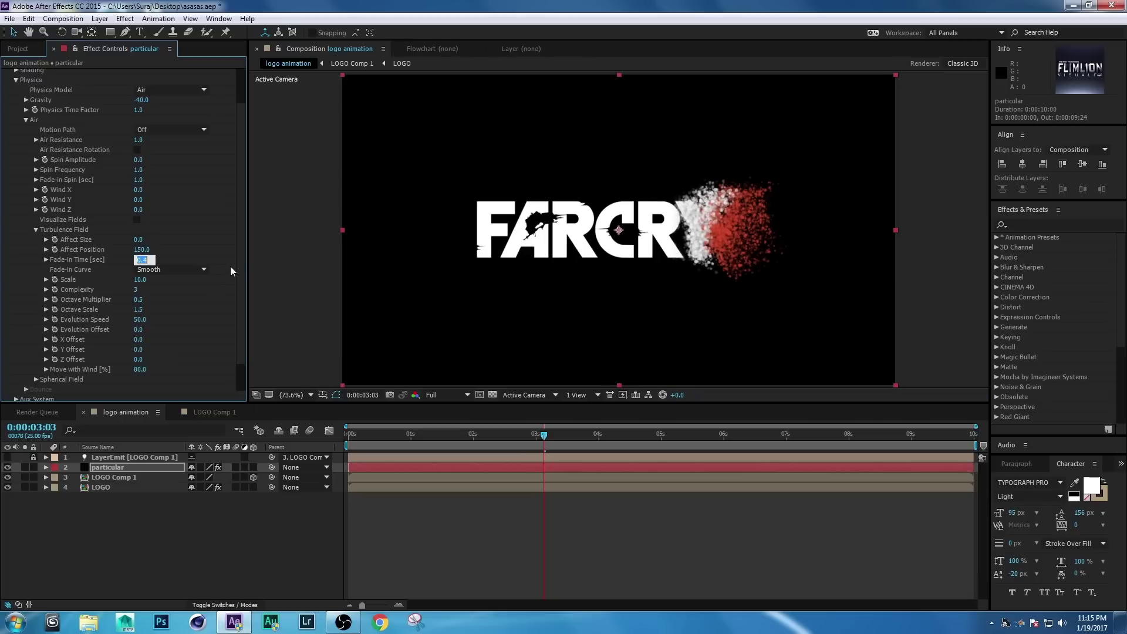
pyautogui.write('.1')
pyautogui.press('Return')
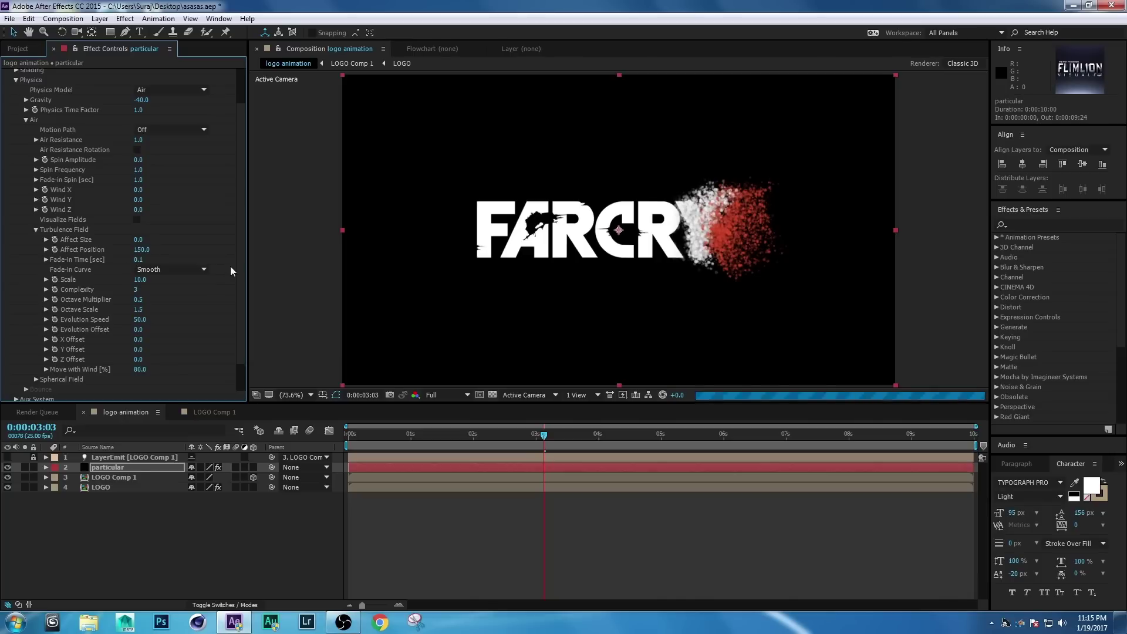
# Set the Turbulence Field Scale to 17.
pyautogui.click(139, 280)
pyautogui.write('189')
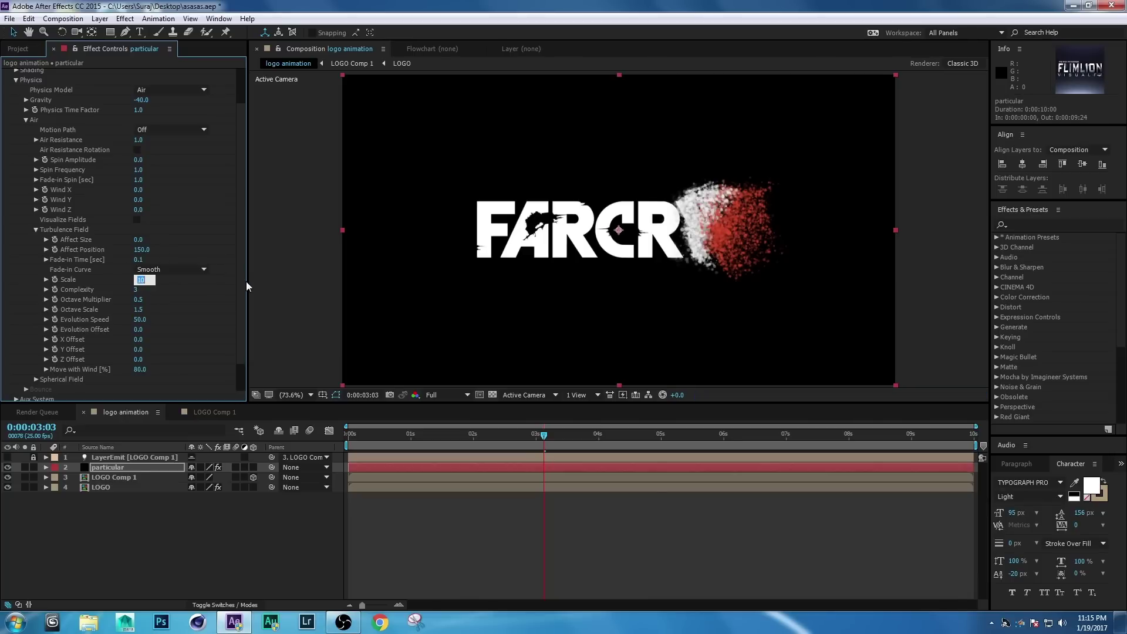
pyautogui.press('Return')
pyautogui.click(141, 282)
pyautogui.write('17')
pyautogui.press('Return')
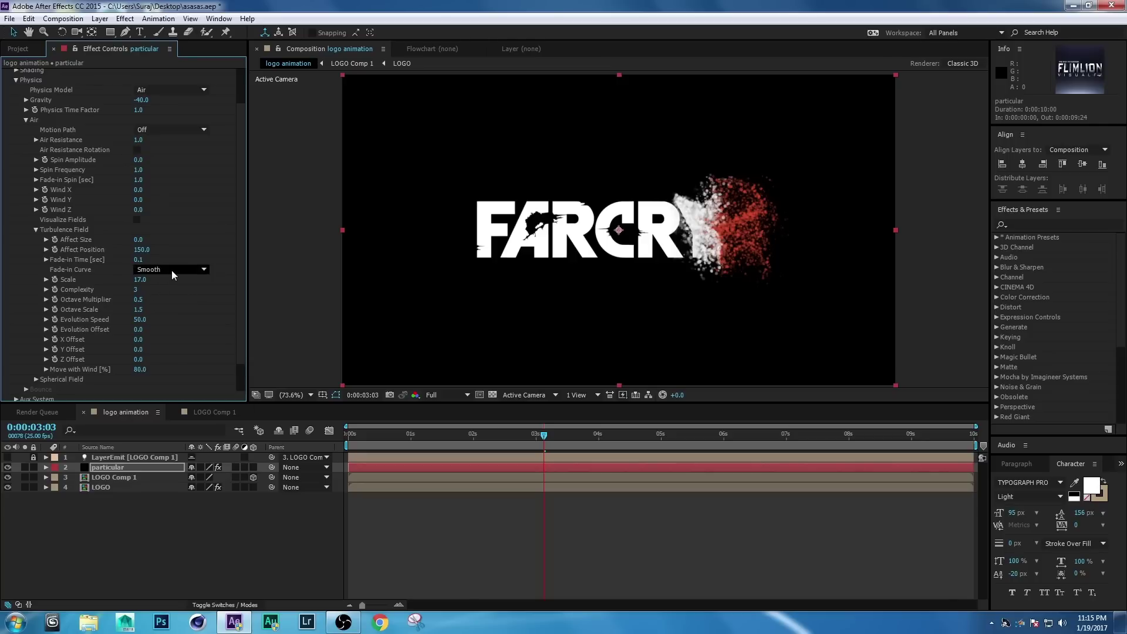
pyautogui.scroll(-2, 172, 270)
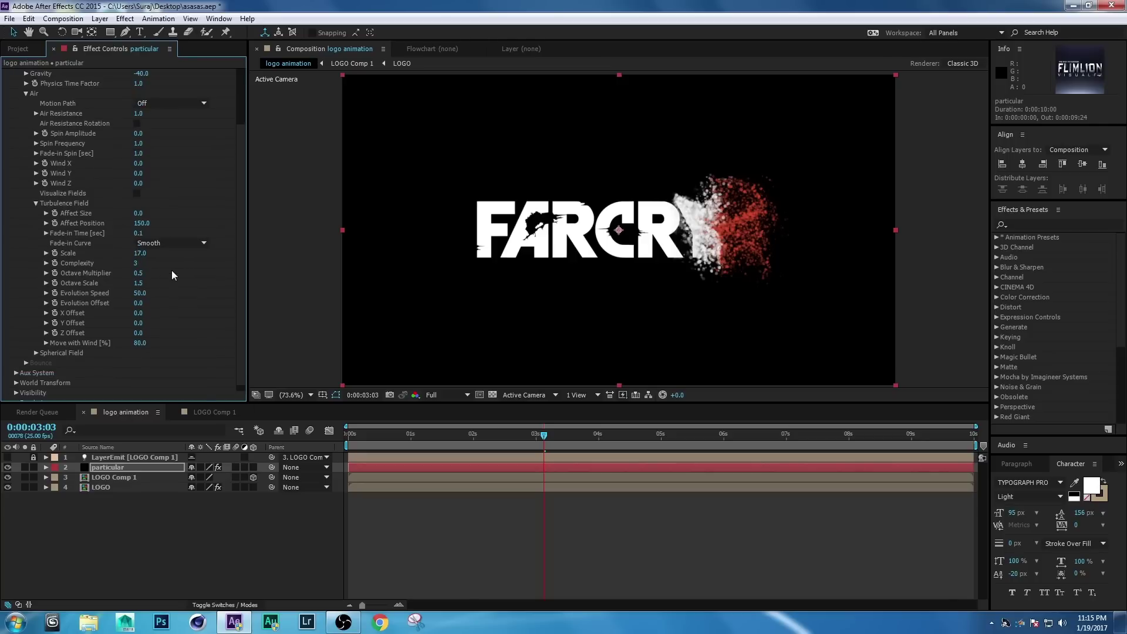
pyautogui.scroll(4, 53, 160)
# Turn Motion Blur on in Particular's Rendering settings.
pyautogui.click(16, 112)
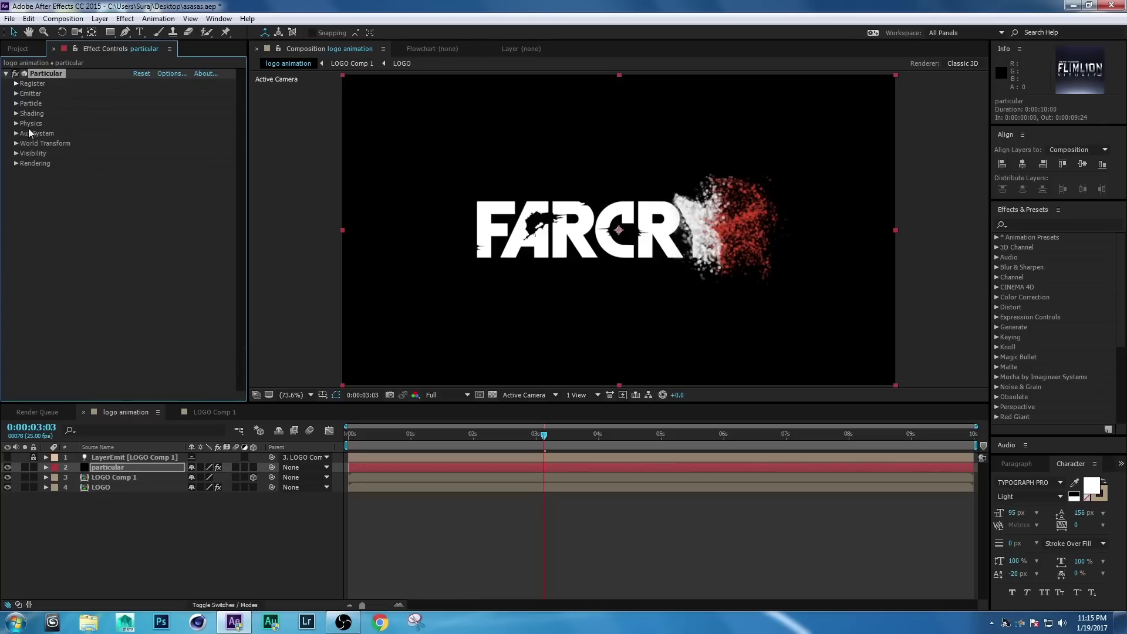
pyautogui.click(17, 163)
pyautogui.click(27, 233)
pyautogui.click(173, 243)
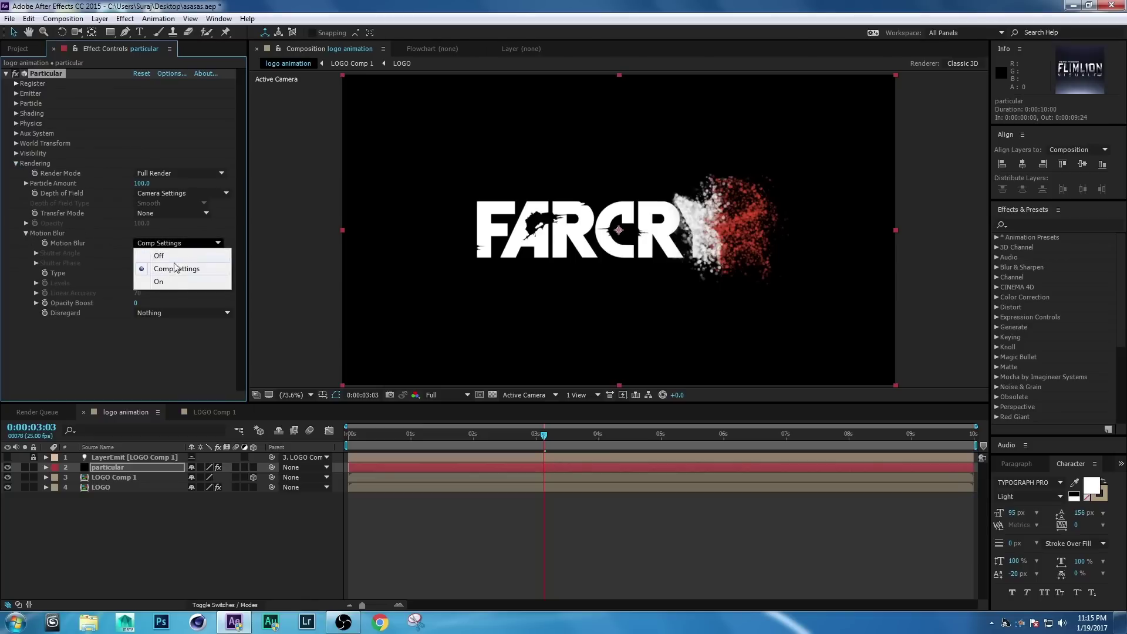
pyautogui.click(167, 283)
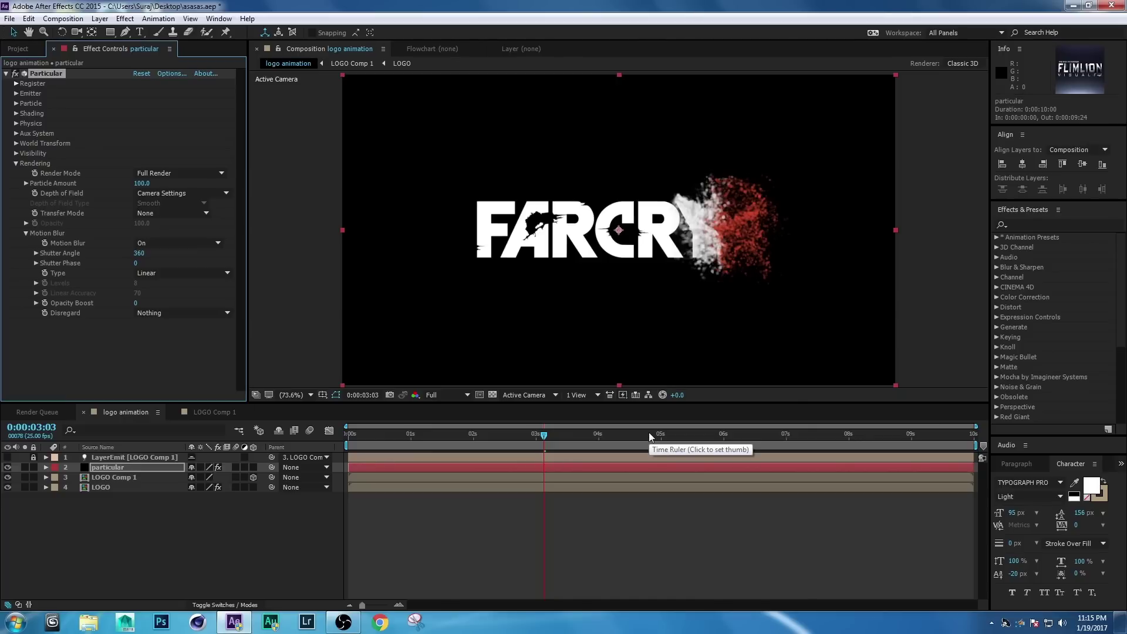
# RAM-preview the animation and scrub to around 3 seconds to inspect the dissolve.
pyautogui.press('KP_0')
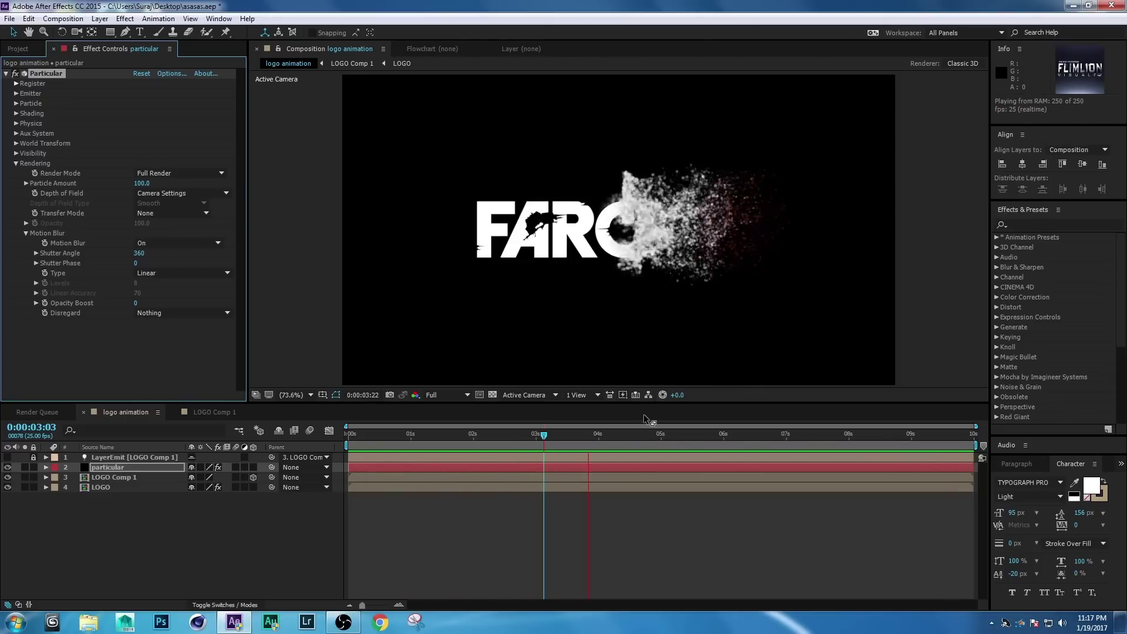
pyautogui.press('space')
pyautogui.moveTo(642, 436); pyautogui.dragTo(581, 437)
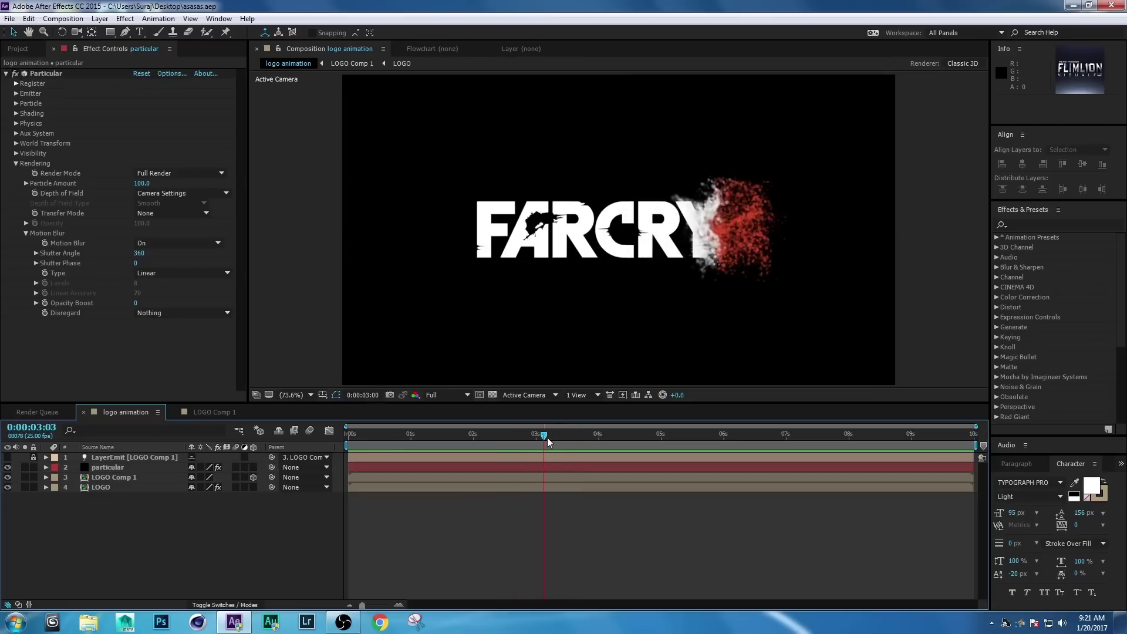
pyautogui.moveTo(548, 438)
pyautogui.mouseDown()
pyautogui.moveTo(614, 442)
pyautogui.moveTo(552, 448)
pyautogui.mouseUp()
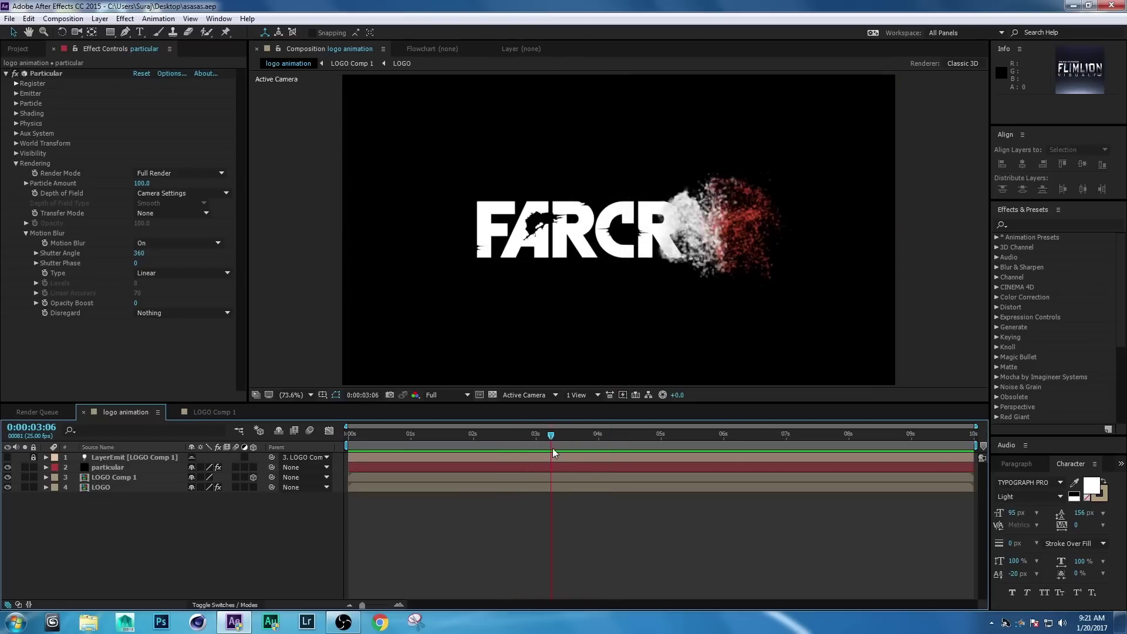
# Create a new composition named 'final'.
pyautogui.click(63, 18)
pyautogui.click(83, 34)
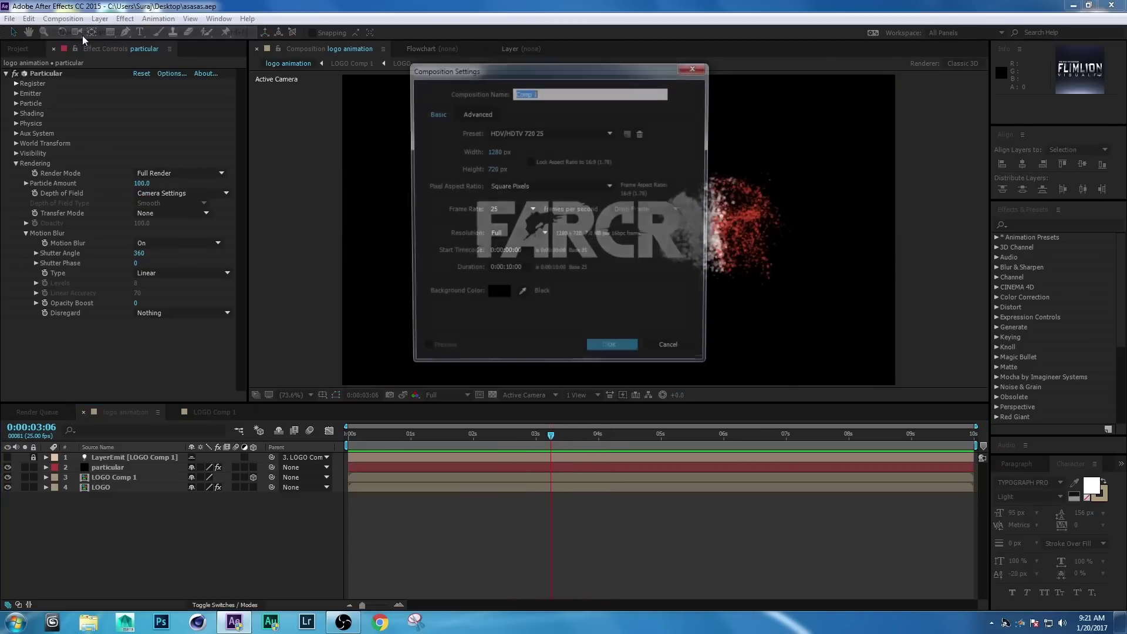
pyautogui.write('final')
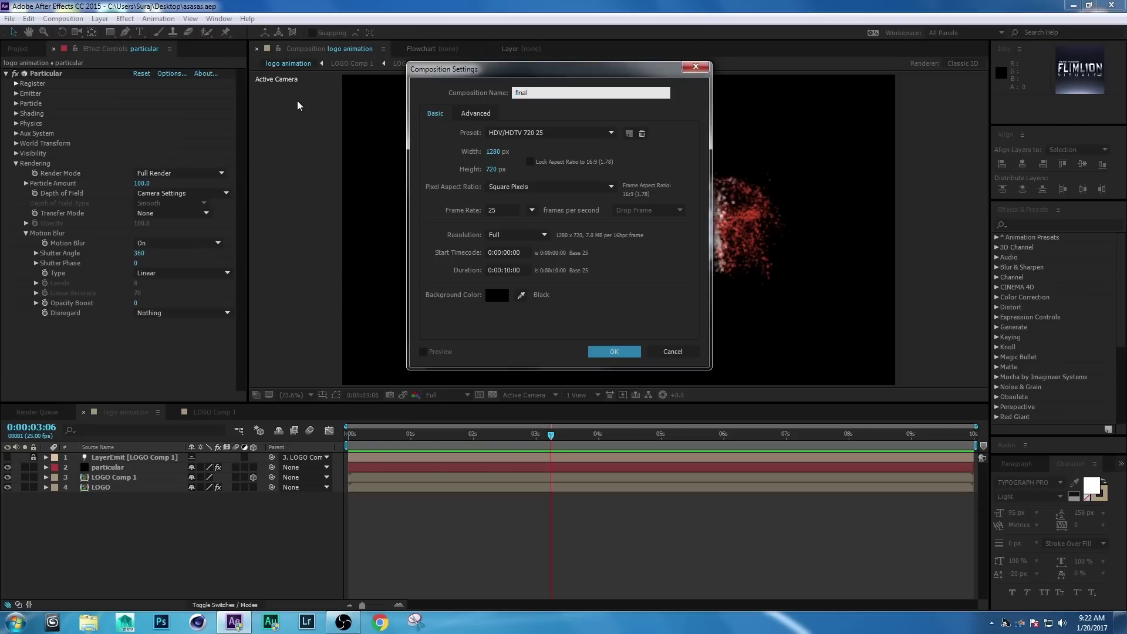
pyautogui.press('Return')
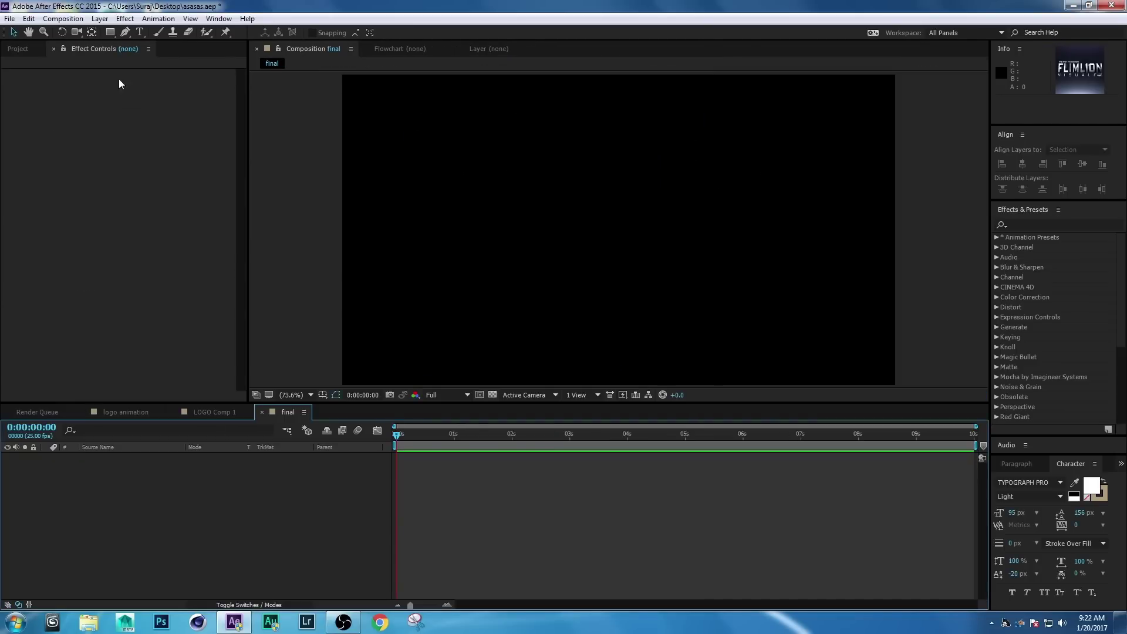
# Drag the logo animation comp from the Project panel into the final timeline.
pyautogui.click(18, 49)
pyautogui.click(42, 188)
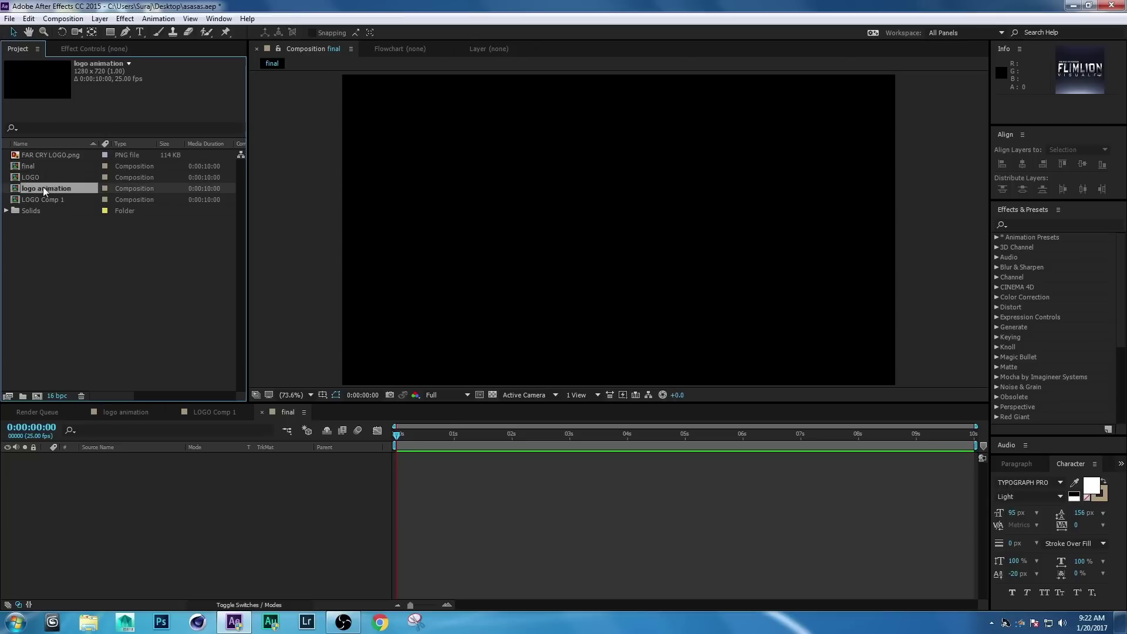
pyautogui.moveTo(40, 187); pyautogui.dragTo(114, 484)
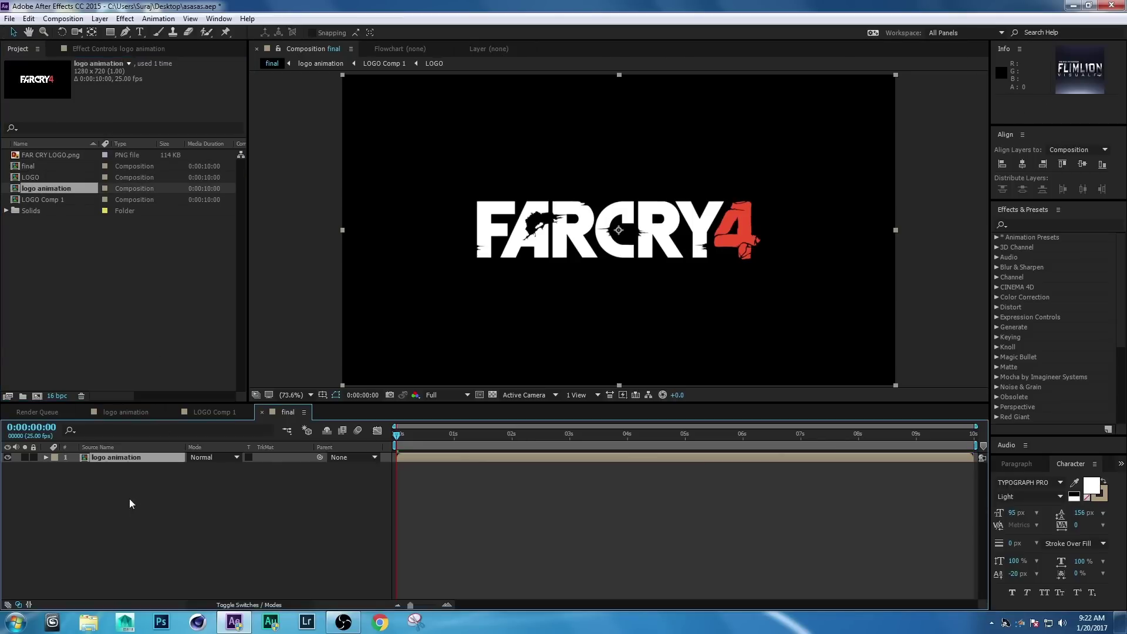
pyautogui.rightClick(129, 499)
# Create a new solid named 'OF' and move it below the logo animation layer.
pyautogui.moveTo(156, 385)
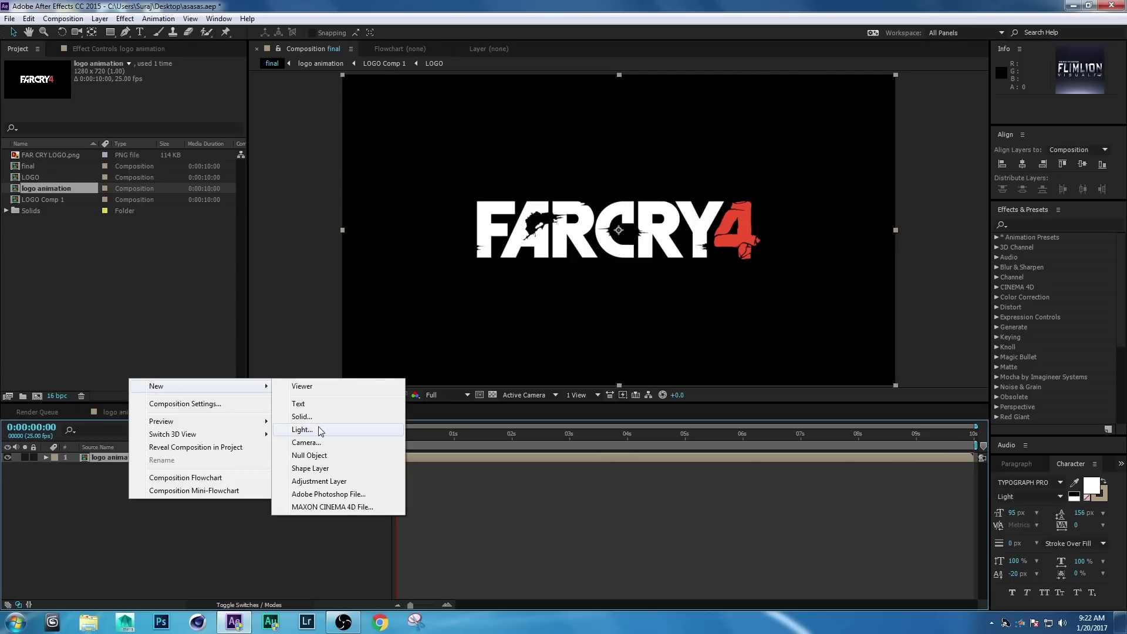
pyautogui.click(303, 416)
pyautogui.click(769, 126)
pyautogui.hotkey('ctrl', 'a')
pyautogui.write('OF')
pyautogui.press('Return')
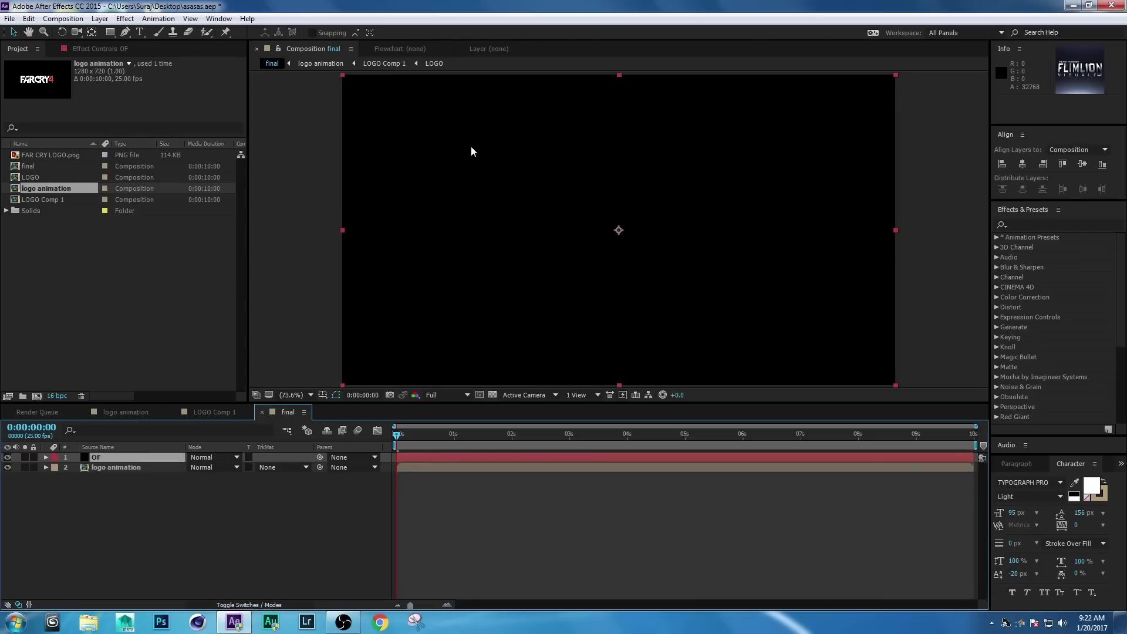
pyautogui.moveTo(143, 456); pyautogui.dragTo(139, 485)
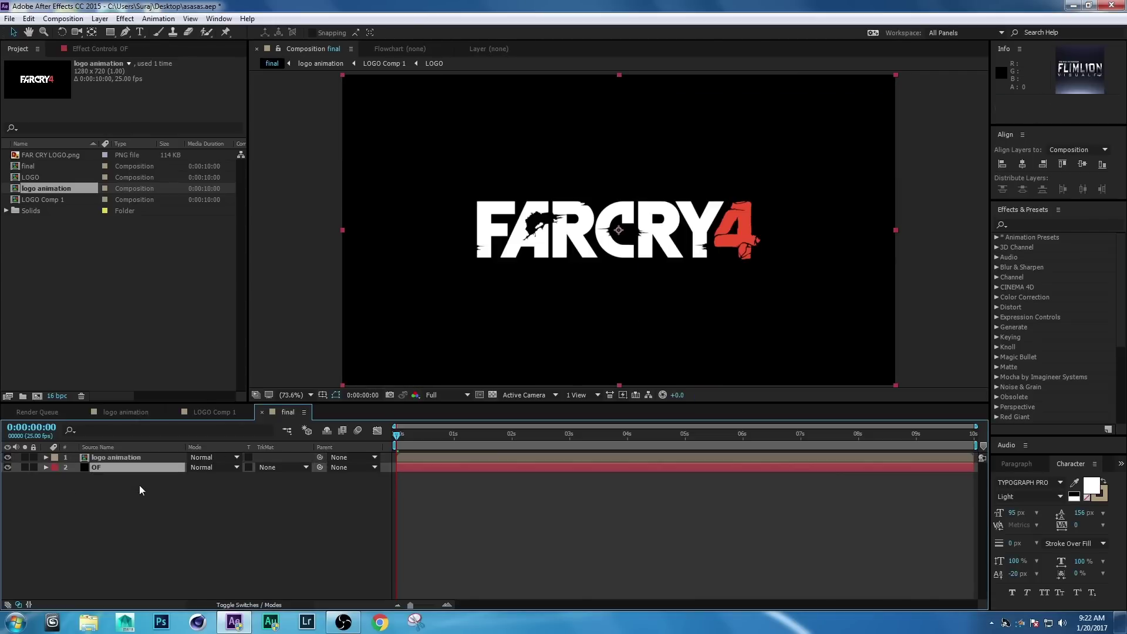
# Apply Optical Flares to OF, clearing all defaults and adding a single Glow lens object.
pyautogui.click(124, 19)
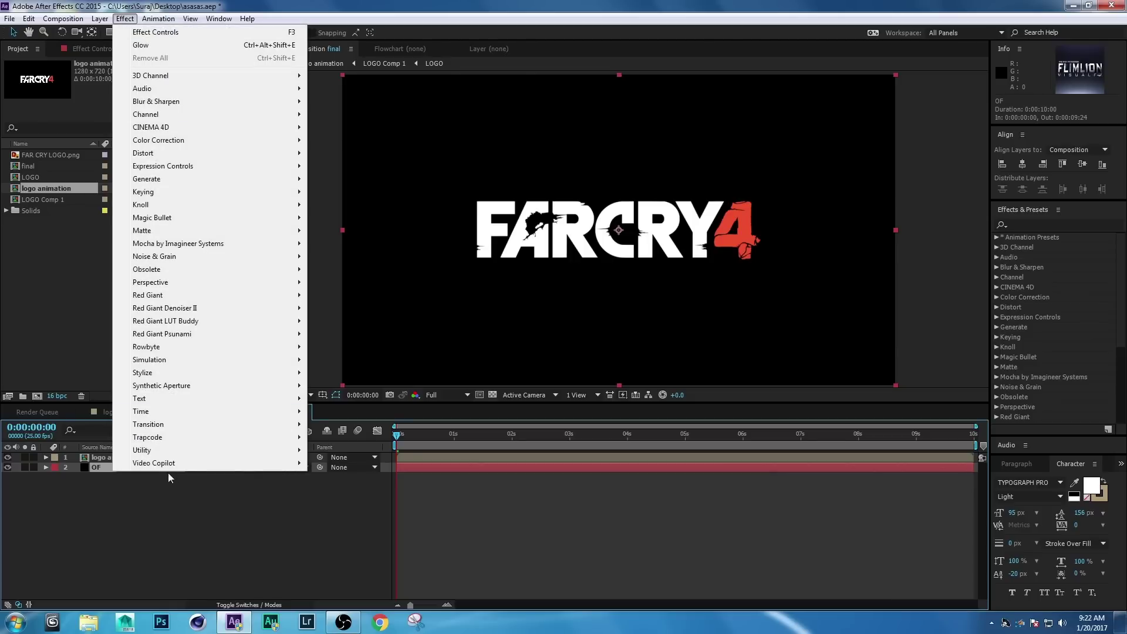
pyautogui.moveTo(176, 463)
pyautogui.click(361, 488)
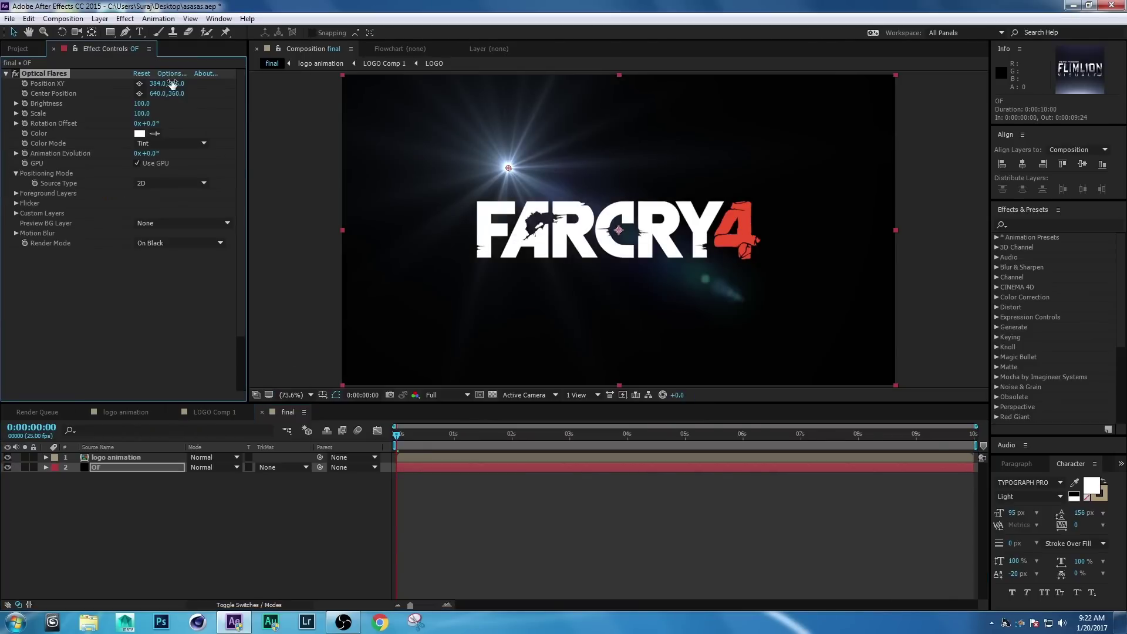
pyautogui.click(174, 74)
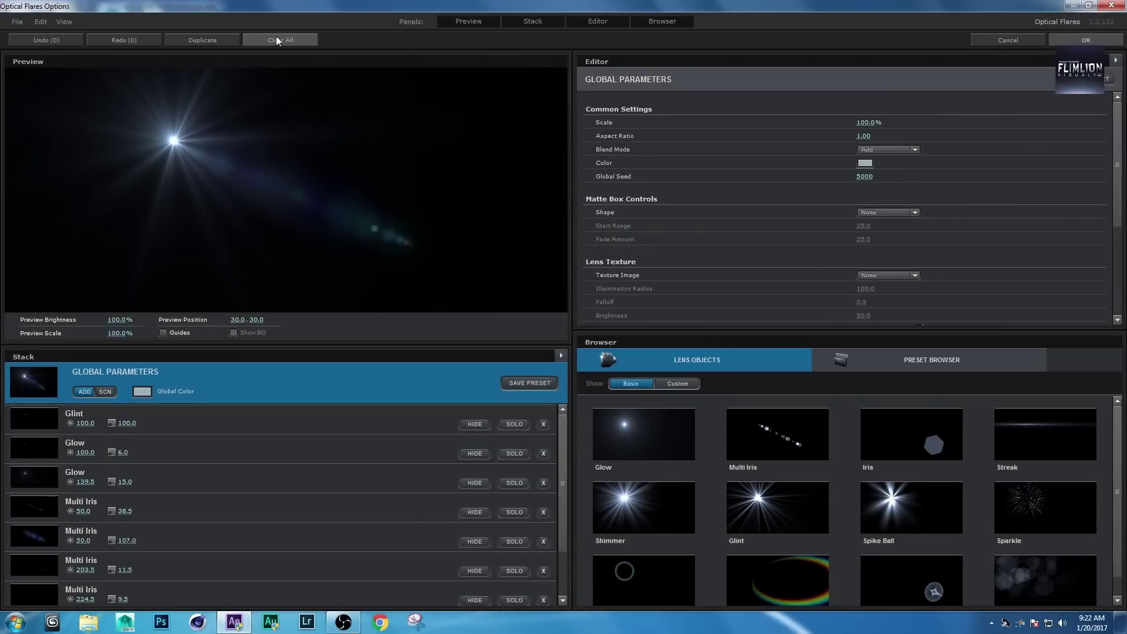
pyautogui.click(275, 39)
pyautogui.click(529, 326)
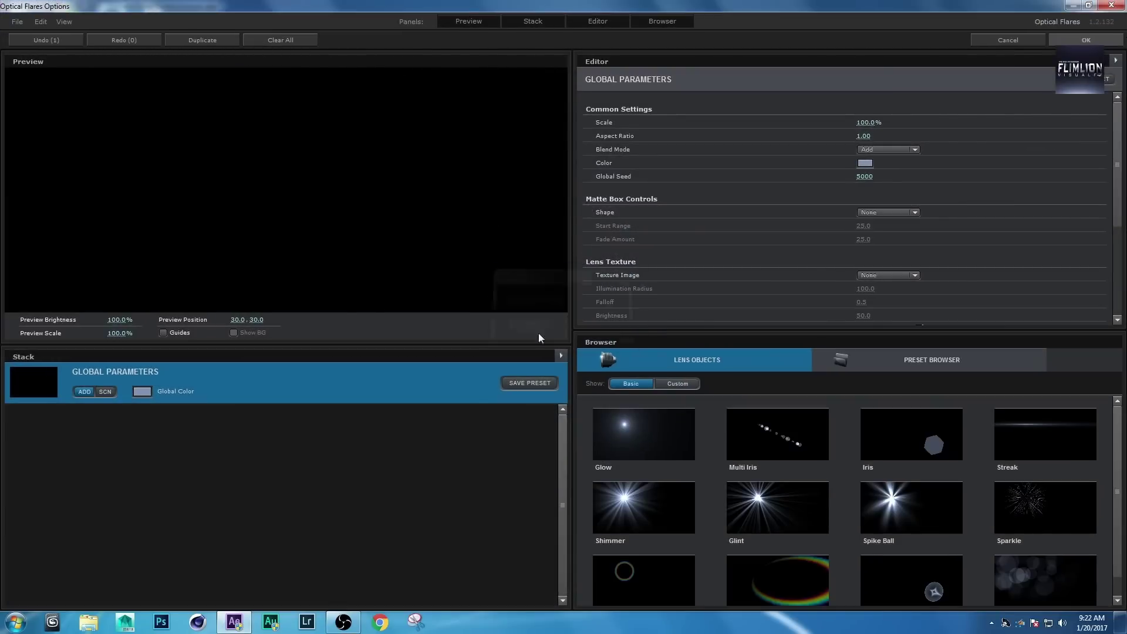
pyautogui.click(649, 441)
pyautogui.click(311, 177)
pyautogui.moveTo(311, 179); pyautogui.dragTo(244, 171)
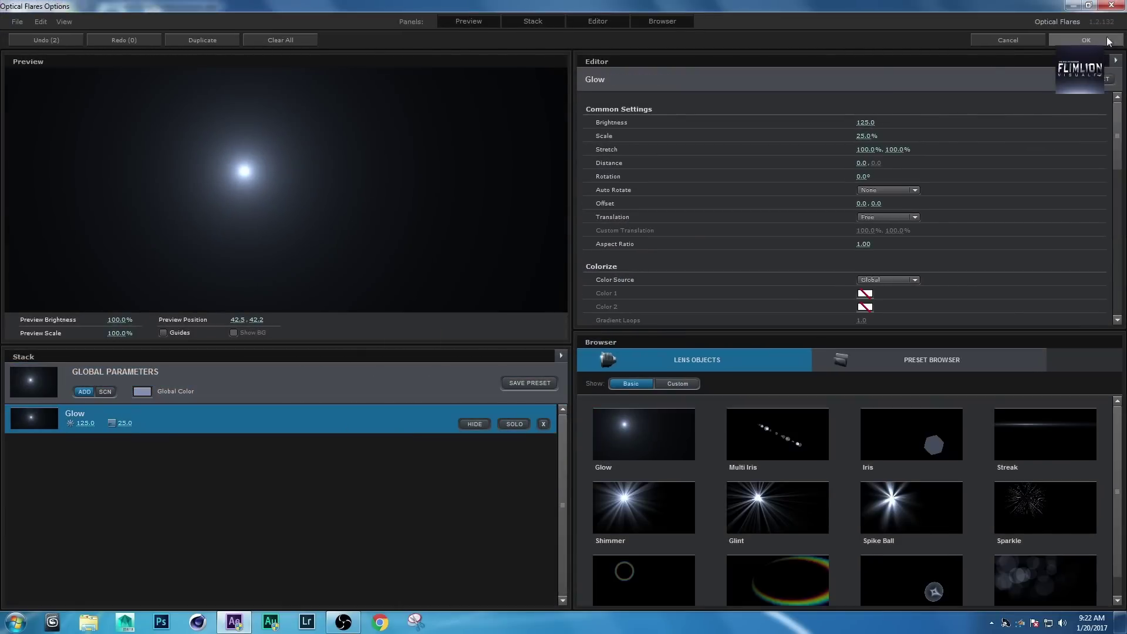
pyautogui.click(1086, 40)
# Move the flare lower in the frame and tint it pale pink (FFBFBF).
pyautogui.scroll(-2, 593, 177)
pyautogui.moveTo(544, 187); pyautogui.dragTo(622, 371)
pyautogui.hotkey('shift', '/')
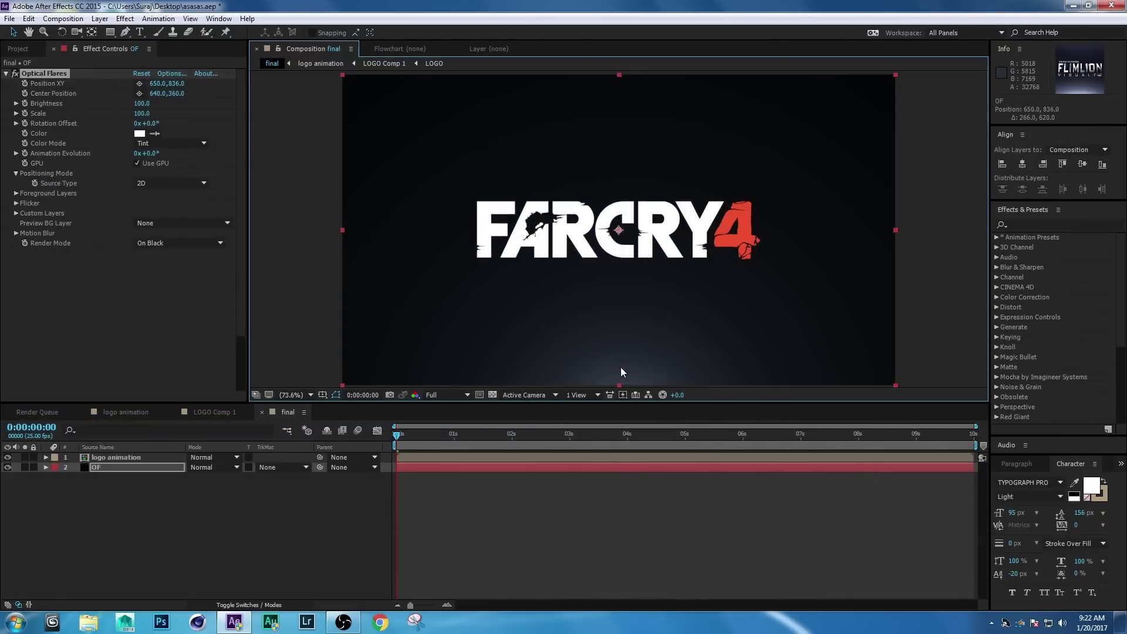
pyautogui.click(140, 134)
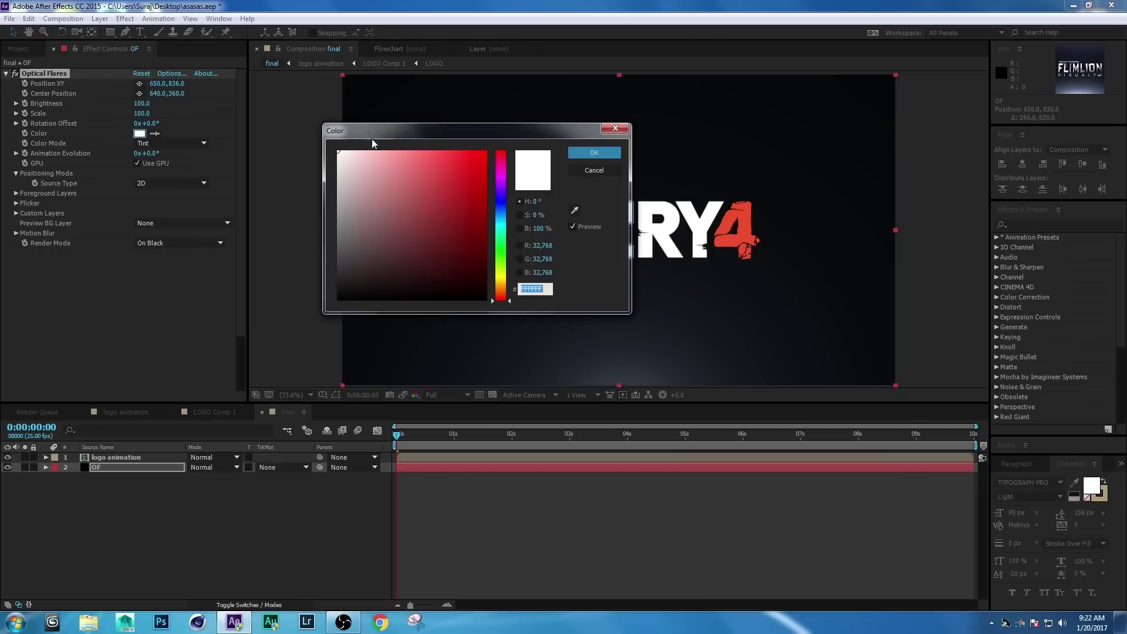
pyautogui.click(378, 151)
pyautogui.moveTo(376, 128); pyautogui.dragTo(374, 128)
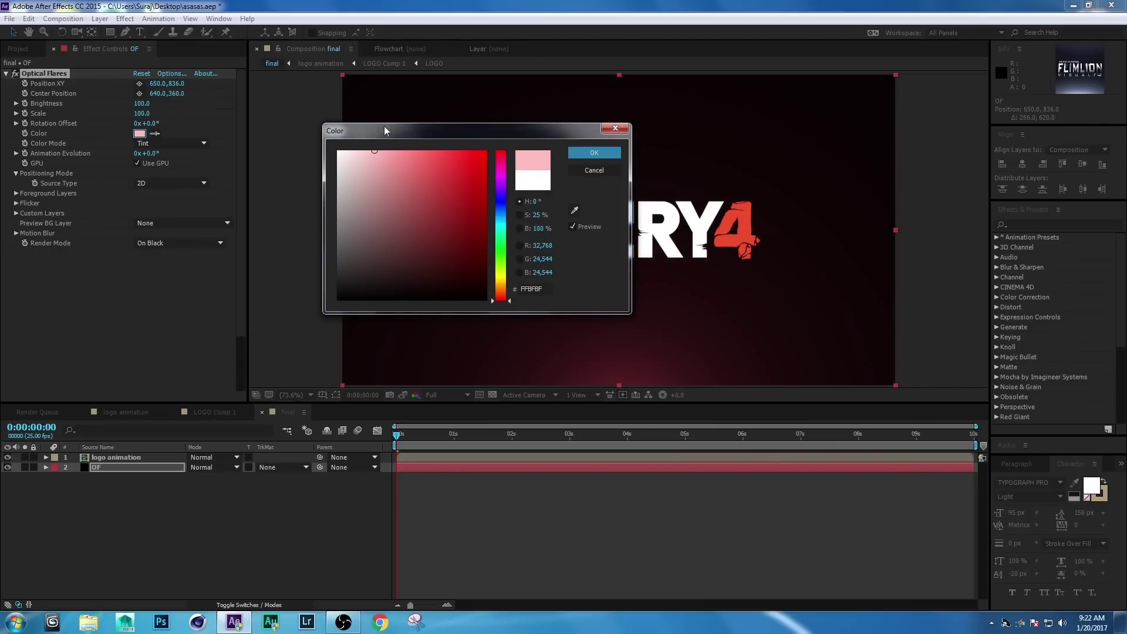
pyautogui.click(607, 154)
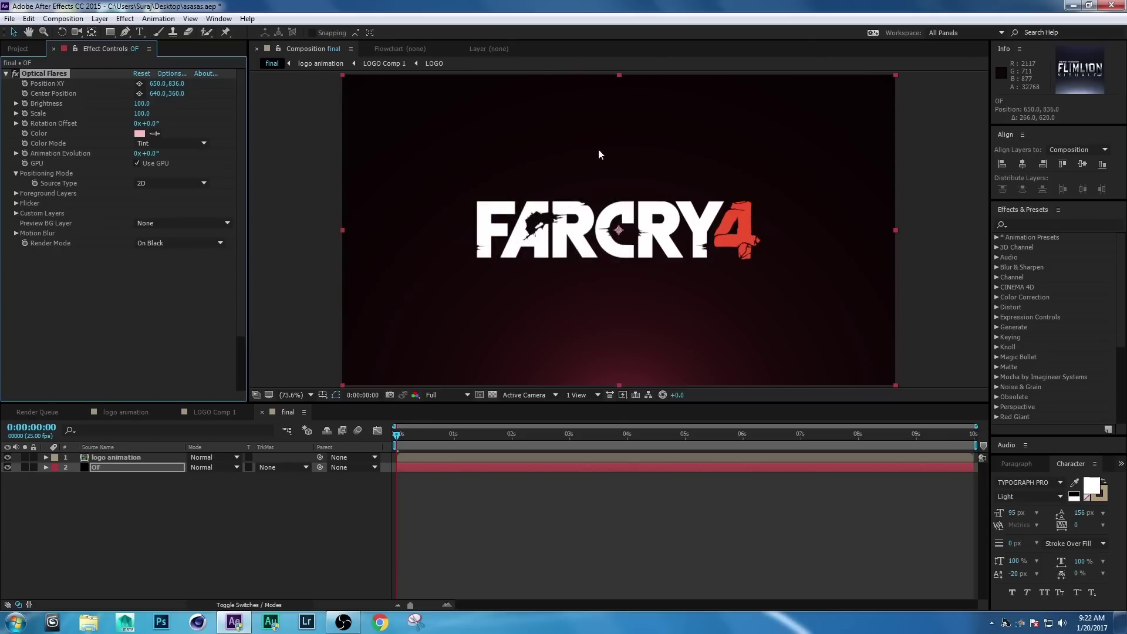
pyautogui.click(106, 509)
pyautogui.click(20, 49)
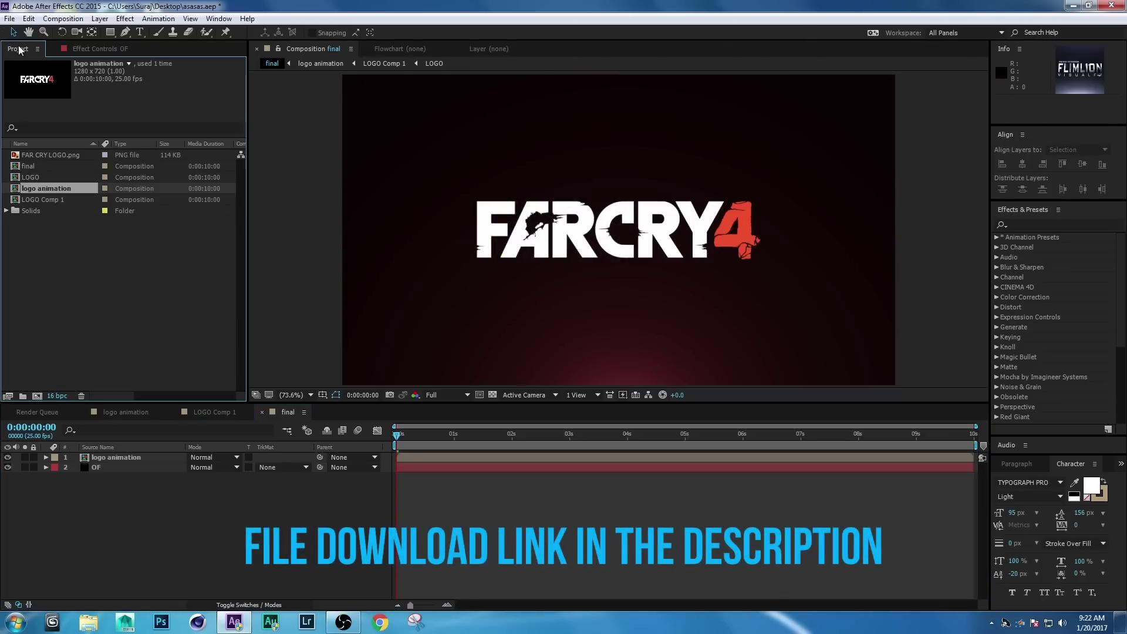
# Import Particles, smoke (1) and smoke (2) from the Desktop's PROJECT FILE folder.
pyautogui.rightClick(75, 289)
pyautogui.moveTo(117, 348)
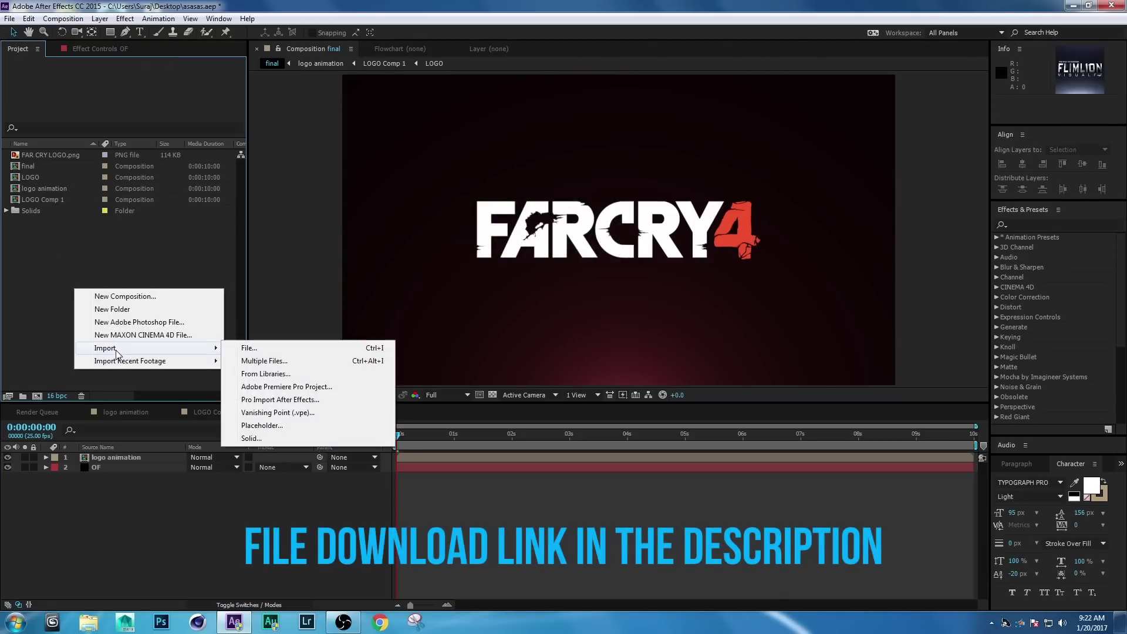
pyautogui.click(257, 349)
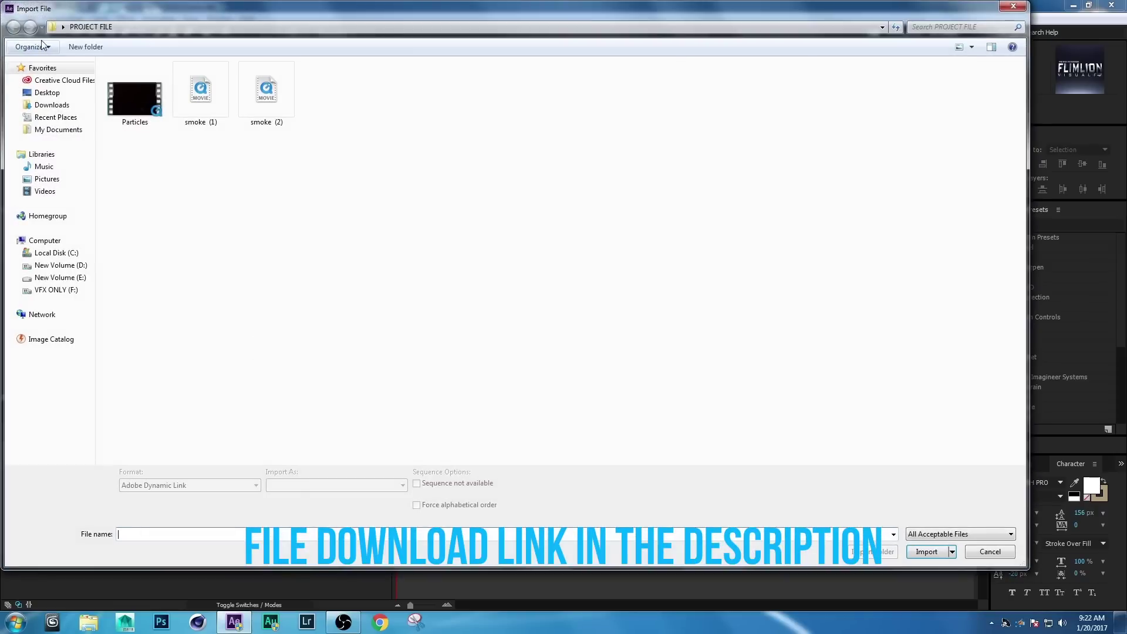
pyautogui.click(48, 94)
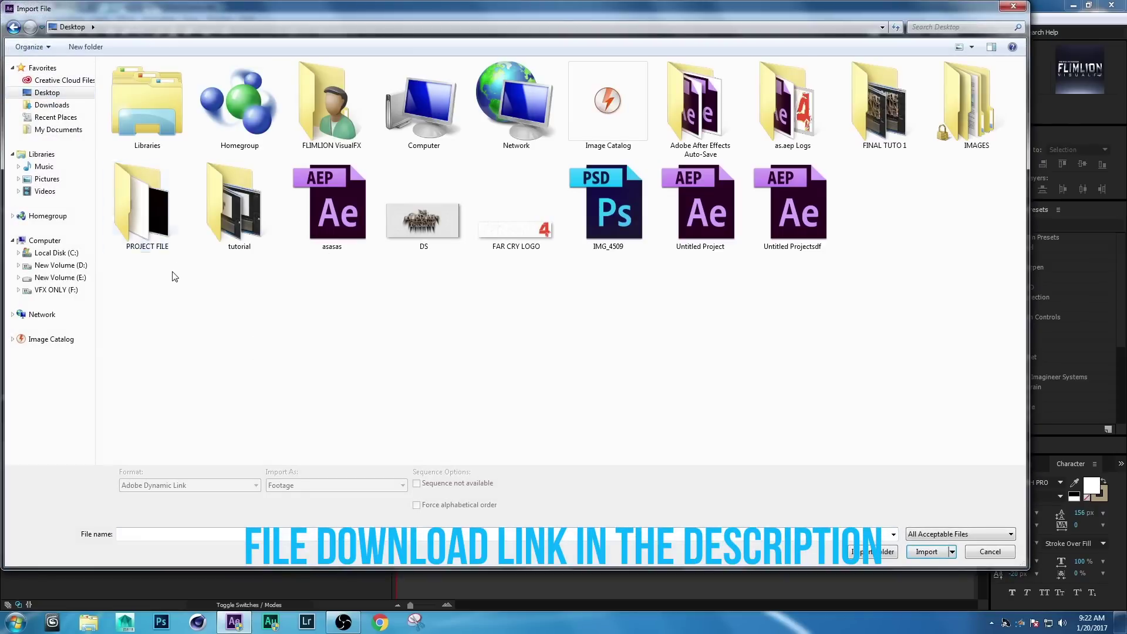
pyautogui.doubleClick(146, 205)
pyautogui.moveTo(379, 211); pyautogui.dragTo(96, 58)
pyautogui.click(926, 552)
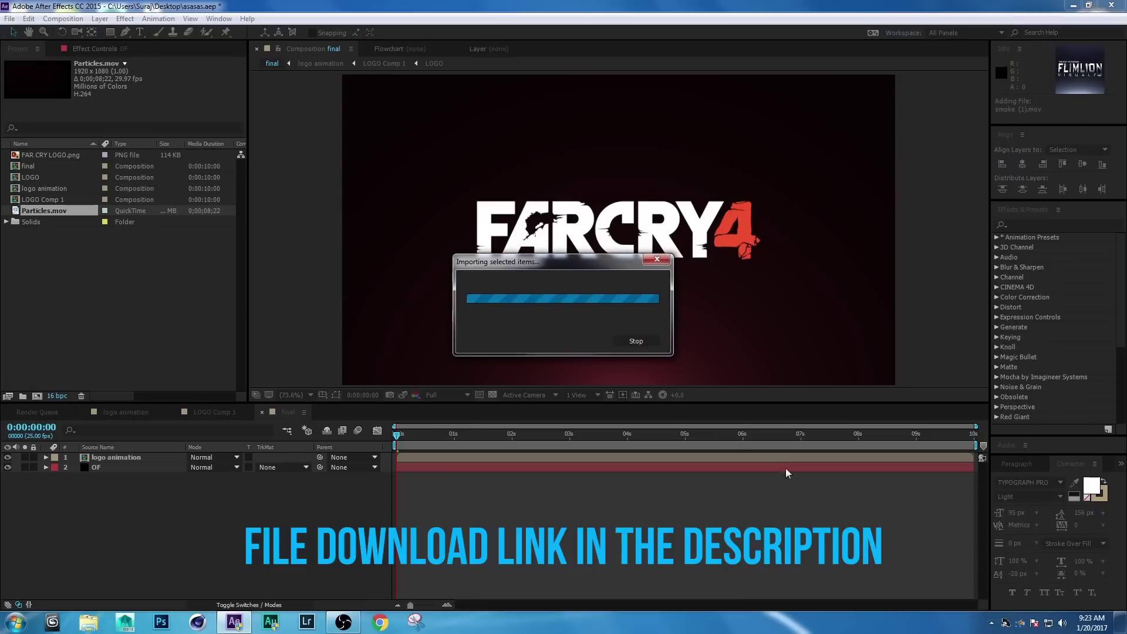
# Add smoke (1).mov to the final composition.
pyautogui.click(64, 283)
pyautogui.click(34, 222)
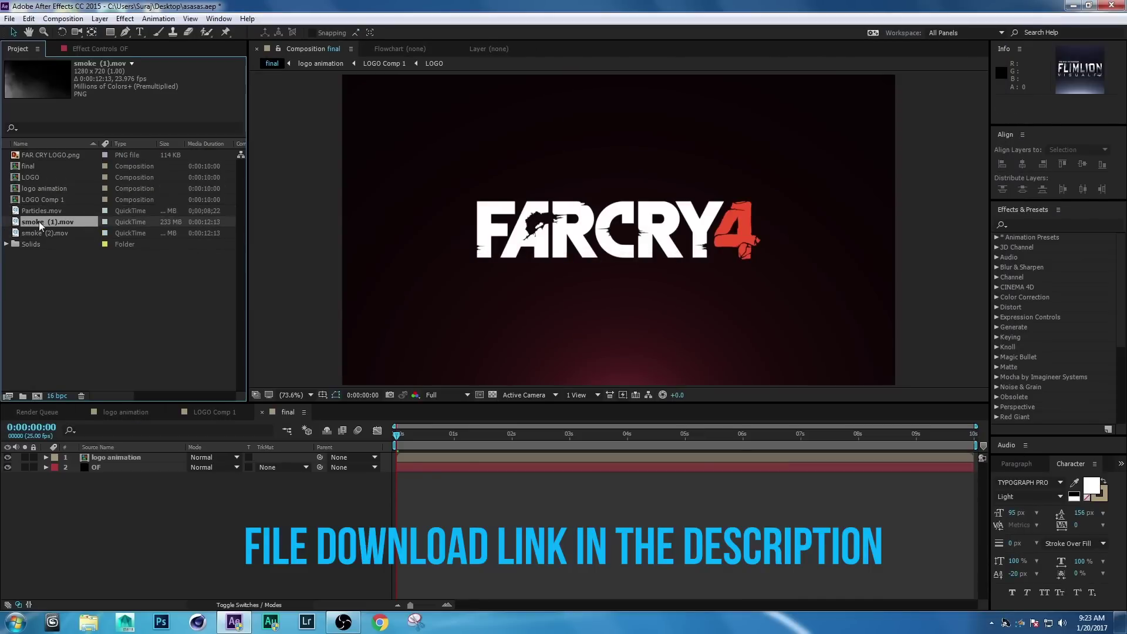
pyautogui.moveTo(44, 221); pyautogui.dragTo(106, 460)
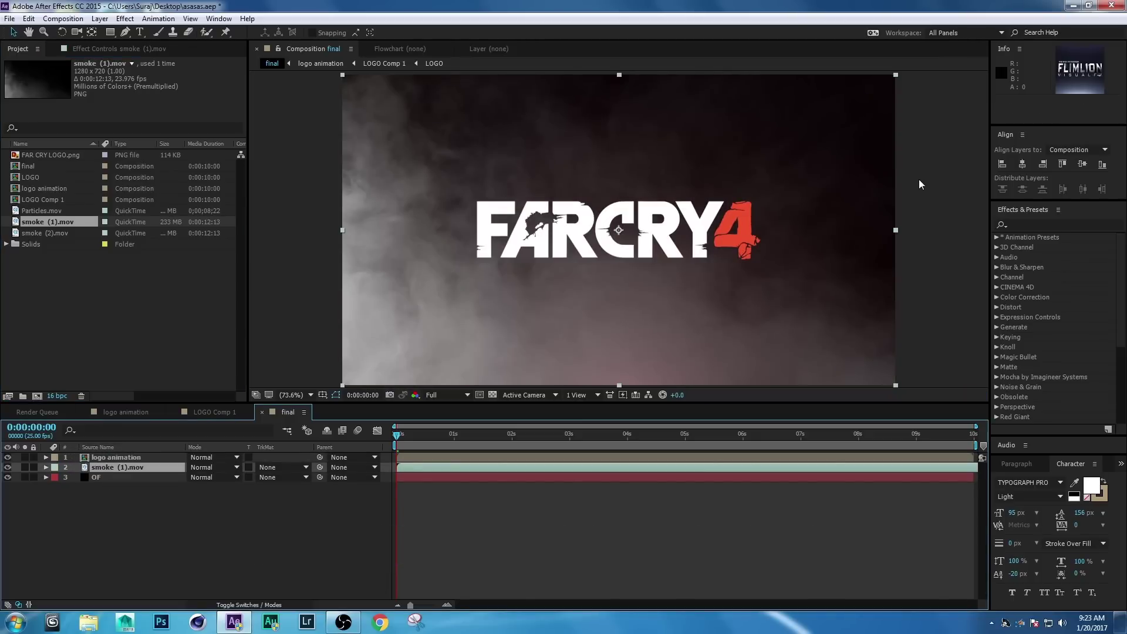
# Apply Stylize > Glow to smoke (1).mov with a Glow Threshold of 80%, then scrub to check.
pyautogui.click(125, 18)
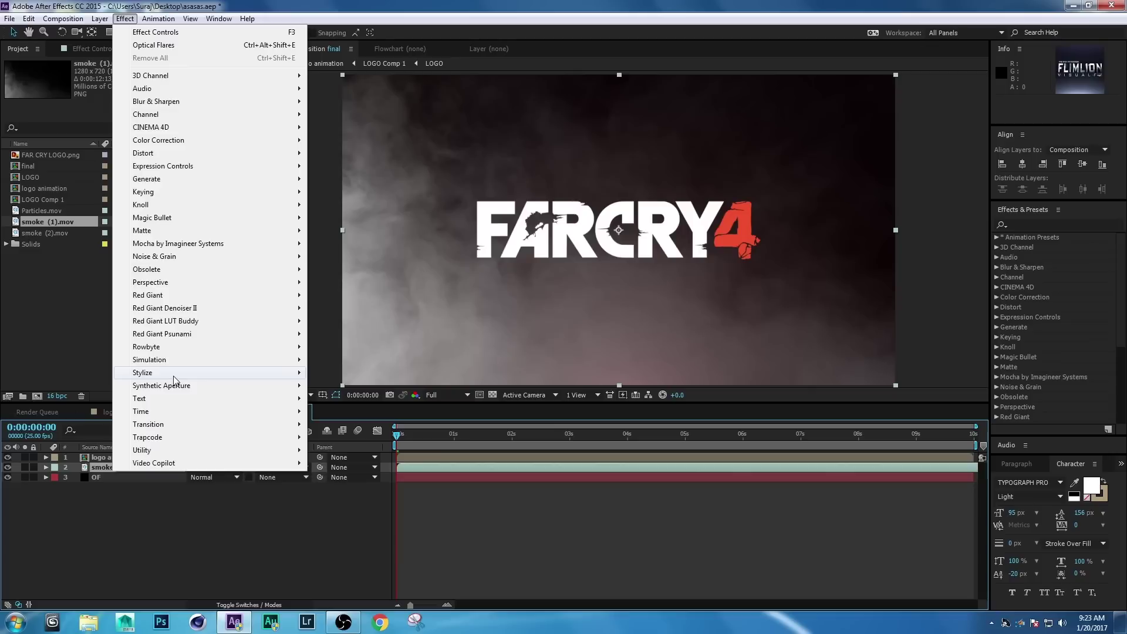
pyautogui.moveTo(174, 375)
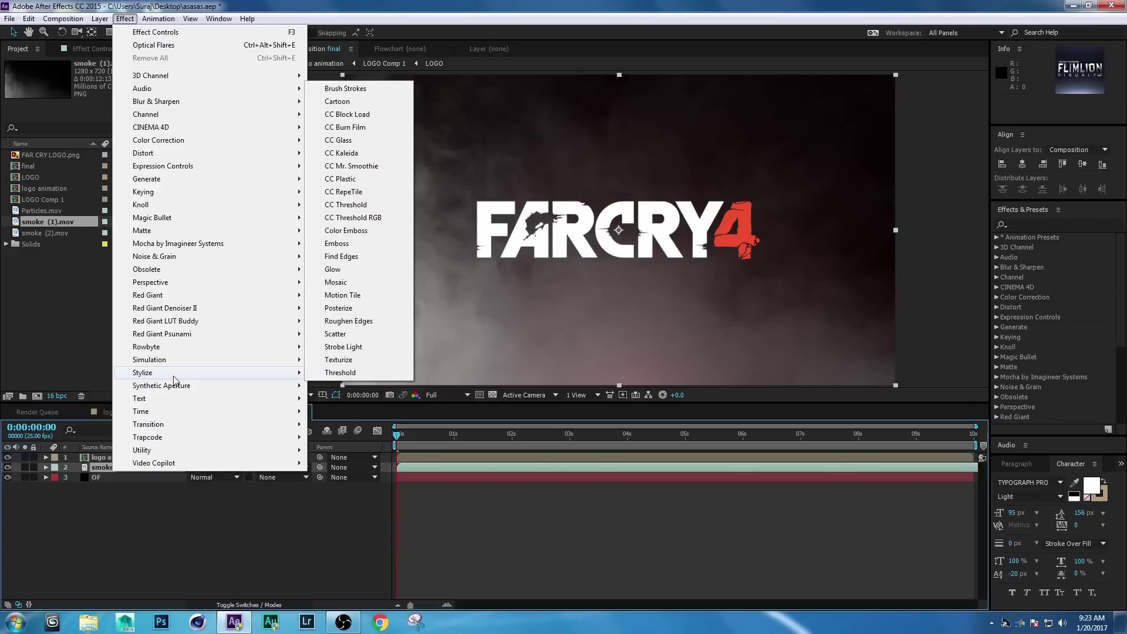
pyautogui.click(343, 272)
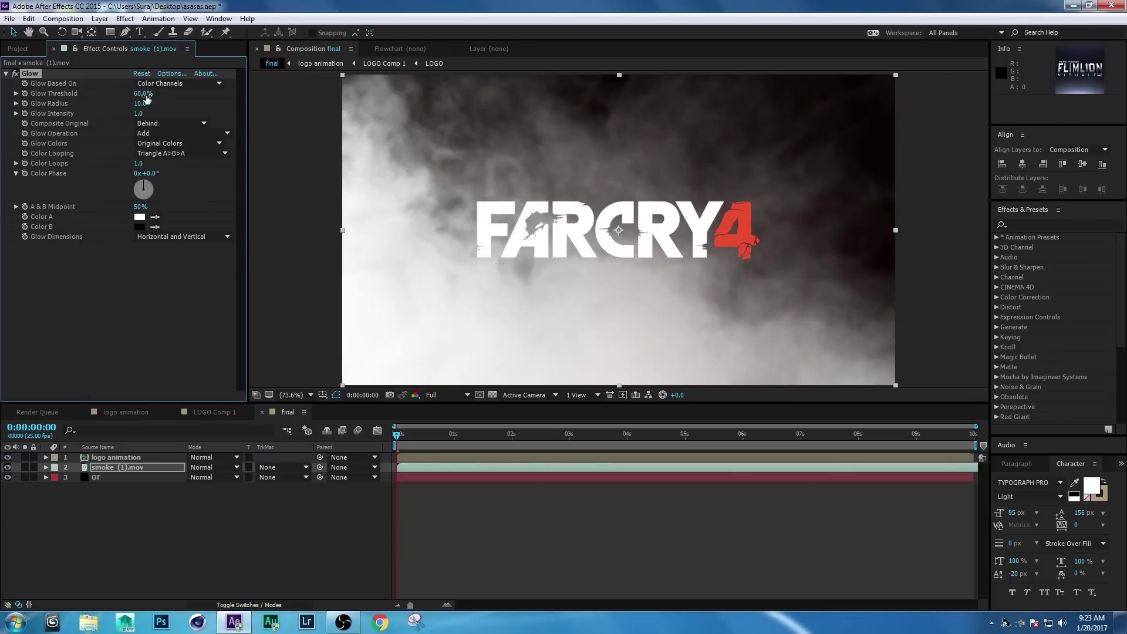
pyautogui.write('80.')
pyautogui.press('Return')
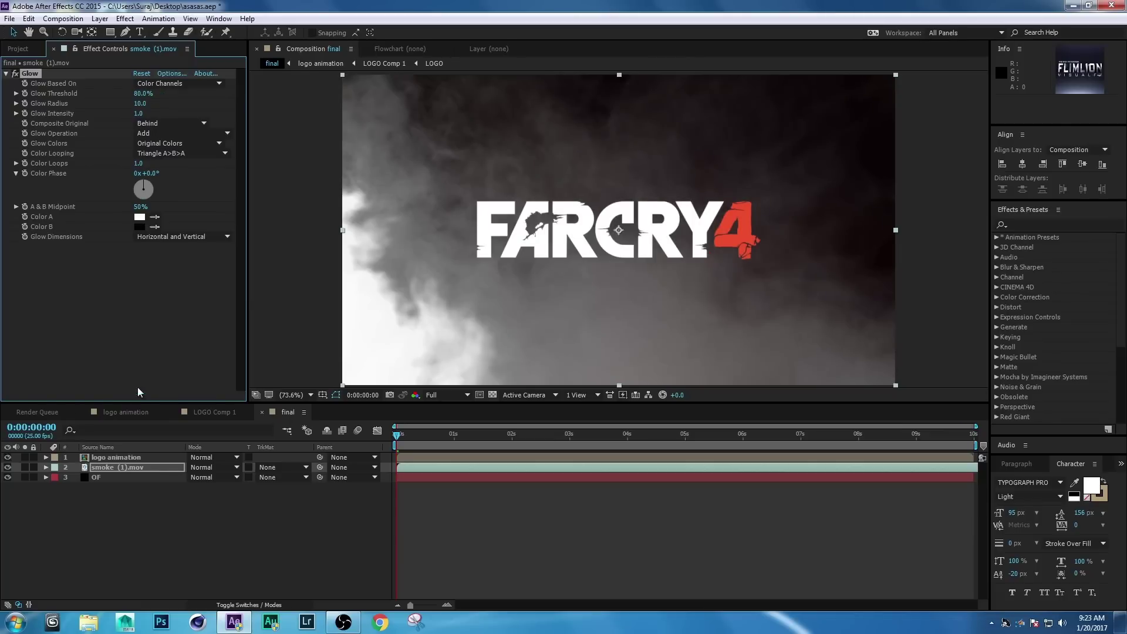
pyautogui.moveTo(640, 436)
pyautogui.mouseDown()
pyautogui.moveTo(679, 436)
pyautogui.moveTo(618, 439)
pyautogui.mouseUp()
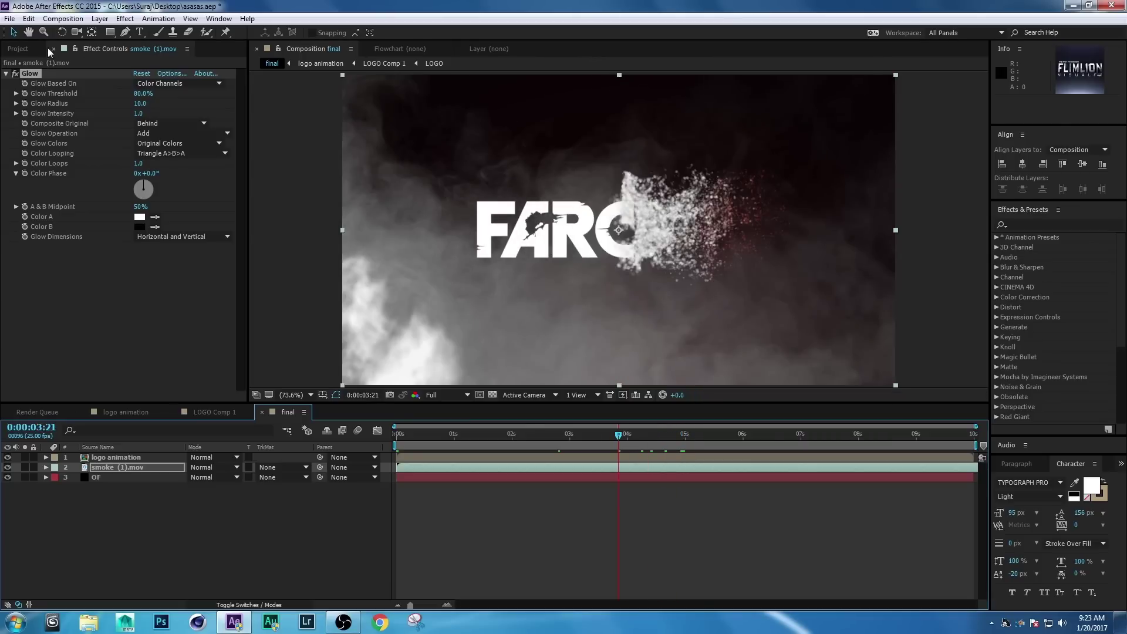
pyautogui.click(30, 48)
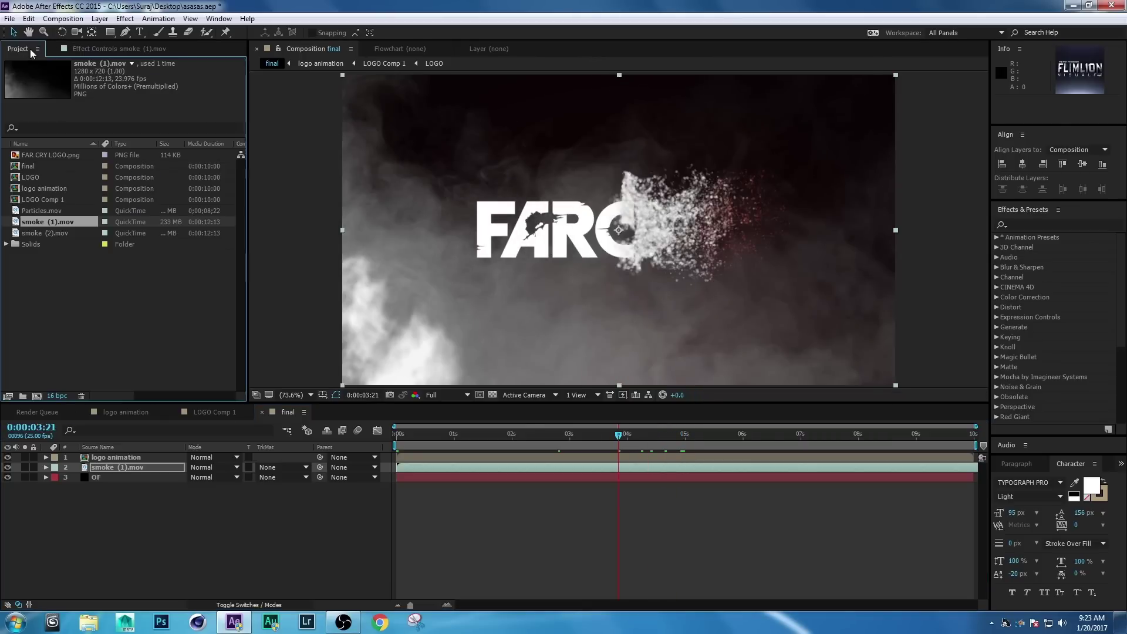
# Place smoke (2).mov above smoke (1) in final and flip it horizontally.
pyautogui.click(38, 233)
pyautogui.moveTo(45, 235); pyautogui.dragTo(99, 466)
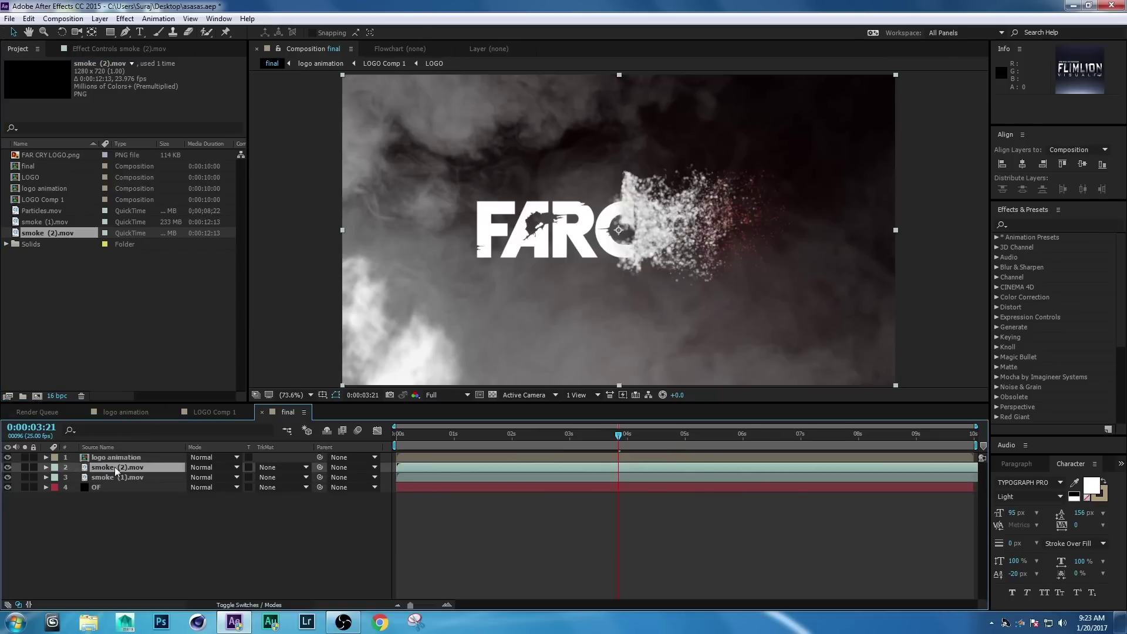
pyautogui.rightClick(114, 467)
pyautogui.moveTo(169, 69)
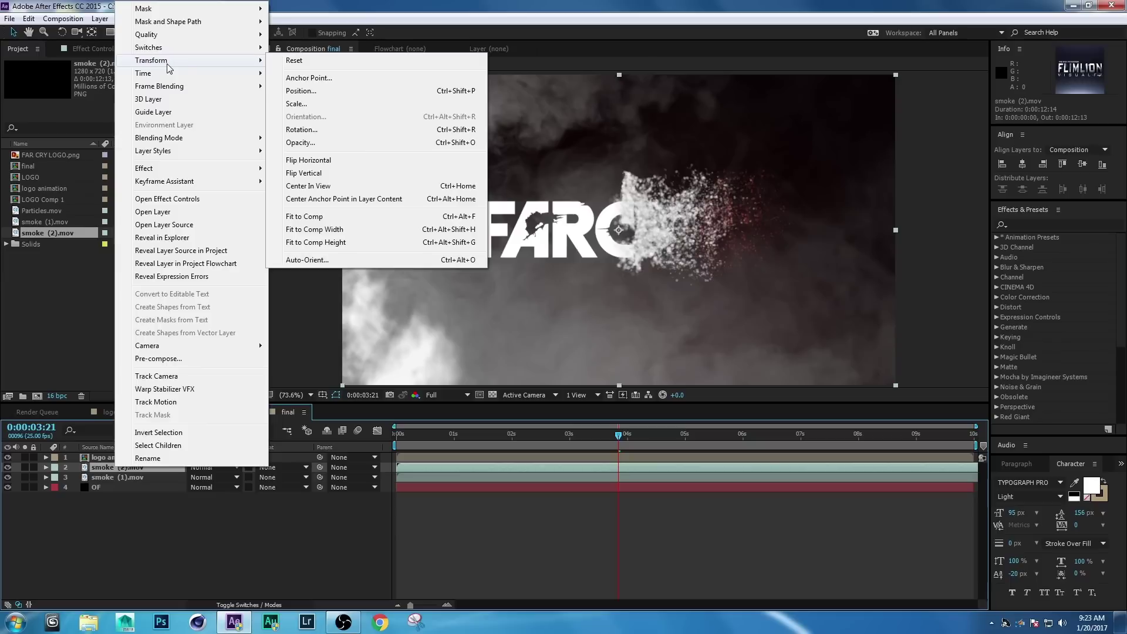
pyautogui.click(329, 161)
pyautogui.moveTo(628, 437); pyautogui.dragTo(667, 434)
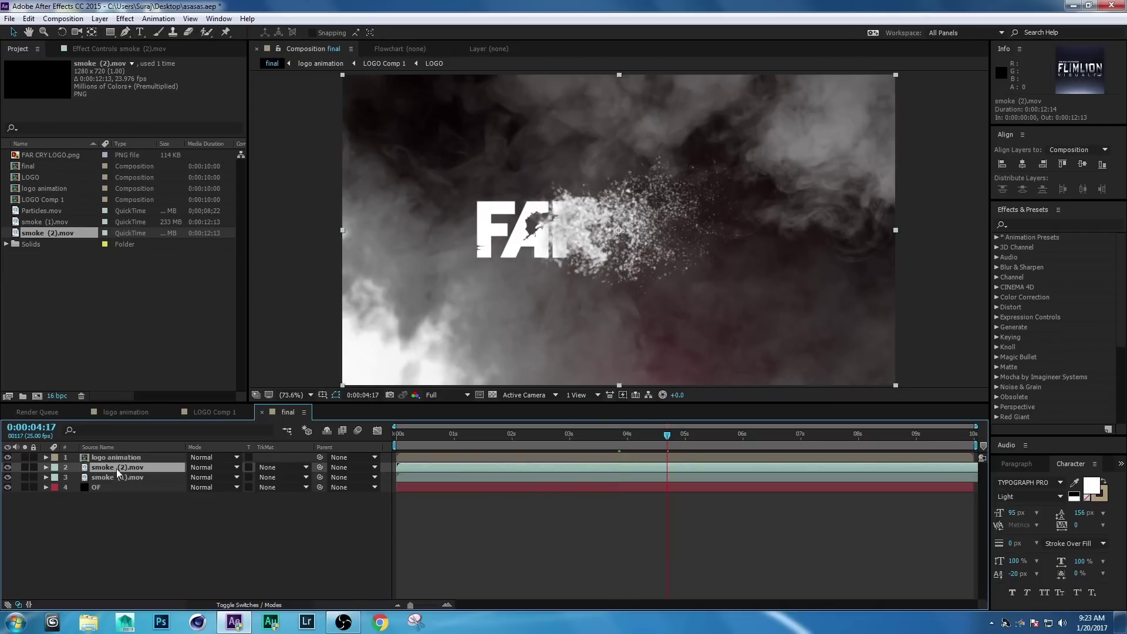
pyautogui.click(125, 18)
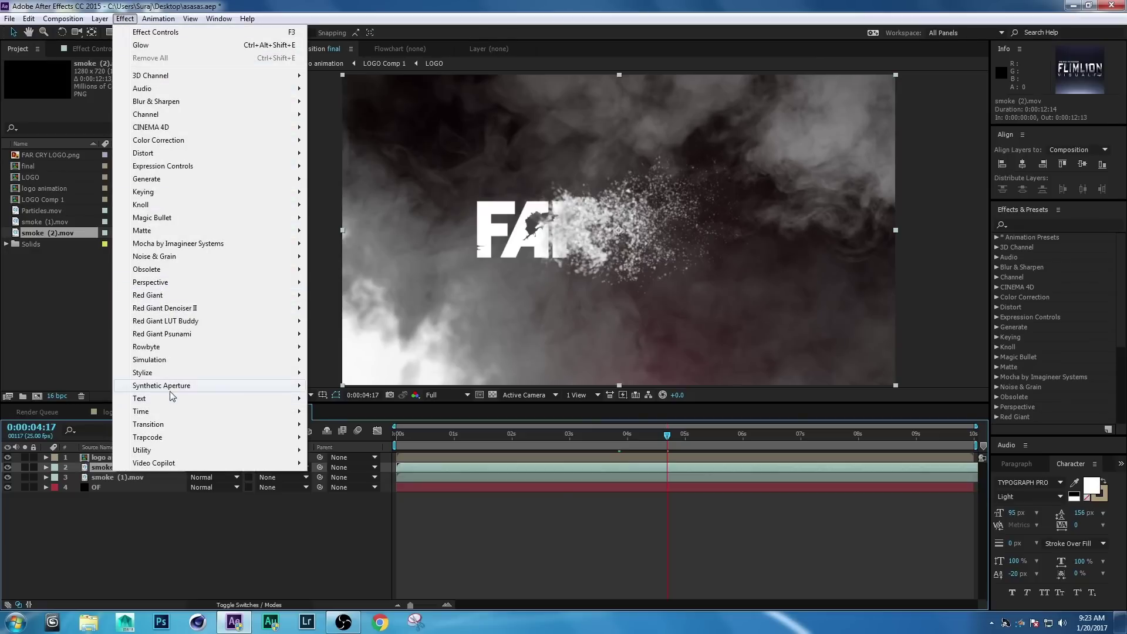
# Apply Glow to smoke (2).mov with a 71% threshold and preview the dissolve.
pyautogui.moveTo(226, 375)
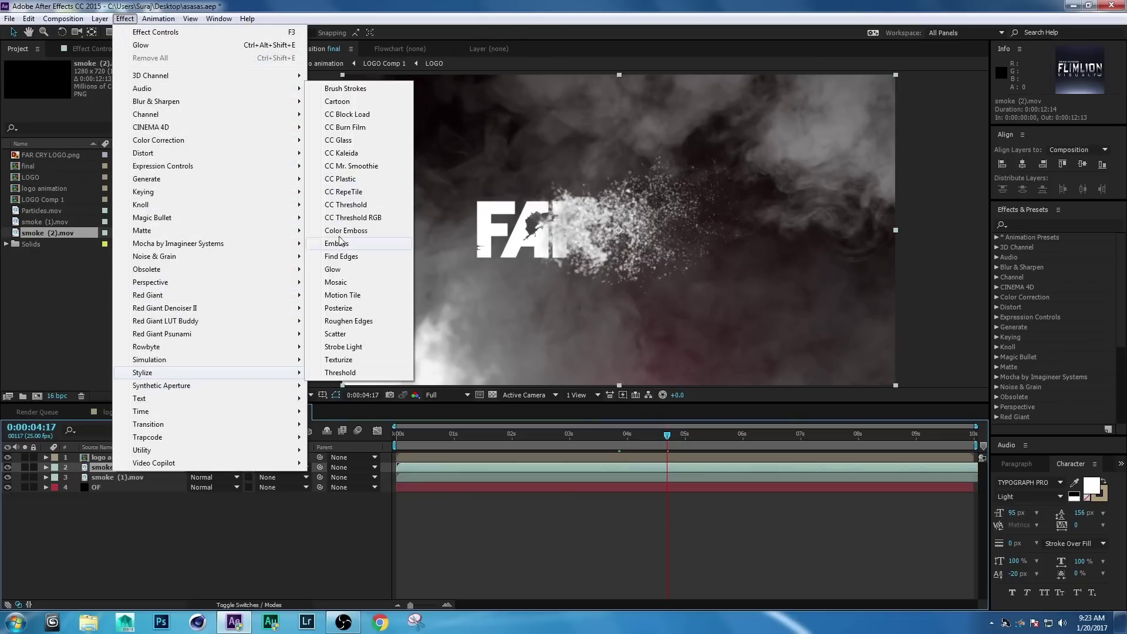
pyautogui.click(339, 272)
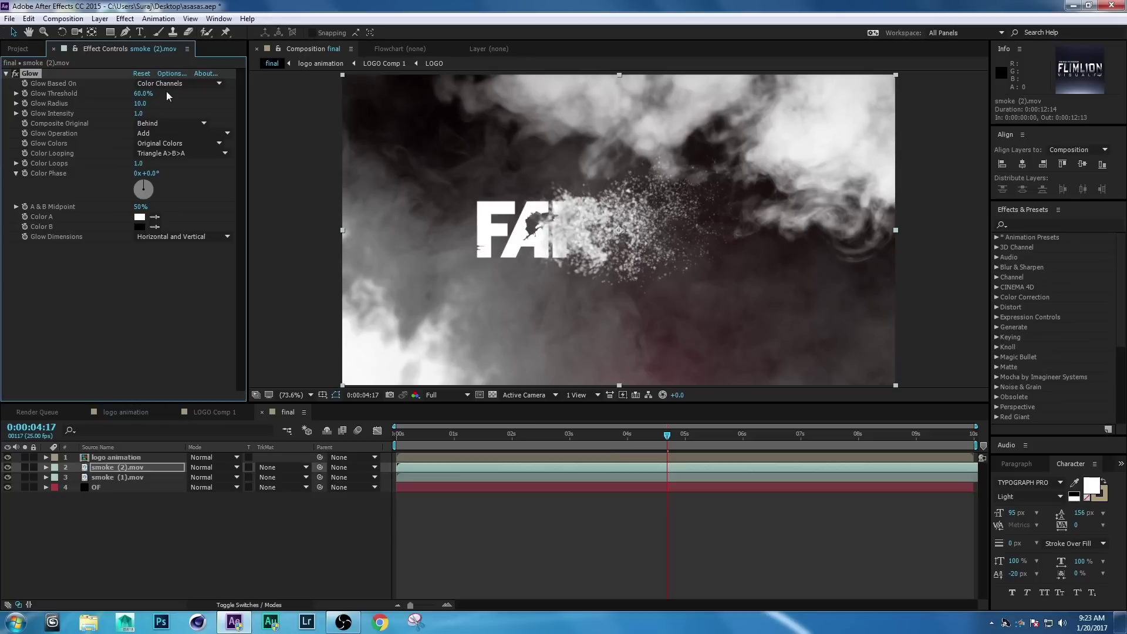
pyautogui.click(139, 94)
pyautogui.write('71')
pyautogui.press('Return')
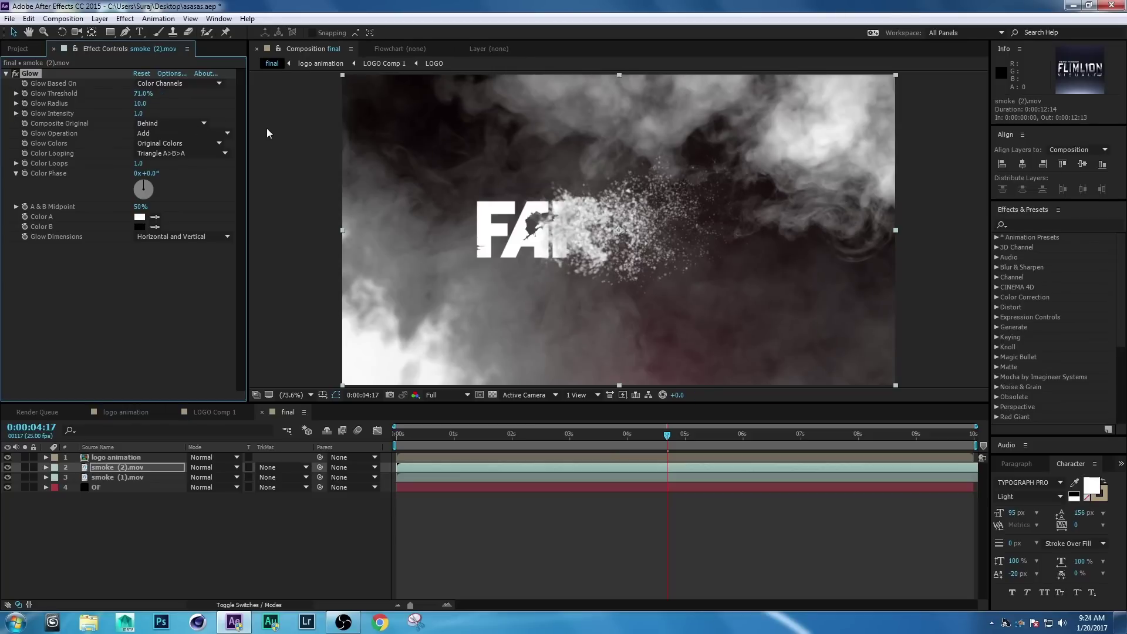
pyautogui.press('space')
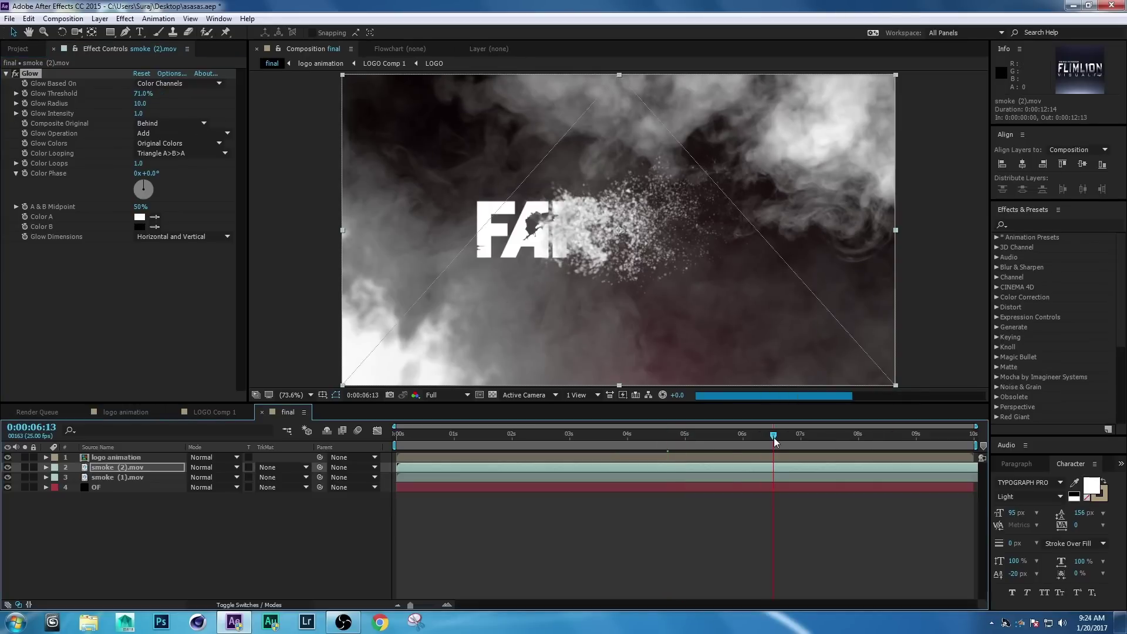
pyautogui.moveTo(642, 444)
pyautogui.mouseDown()
pyautogui.moveTo(558, 444)
pyautogui.moveTo(627, 444)
pyautogui.mouseUp()
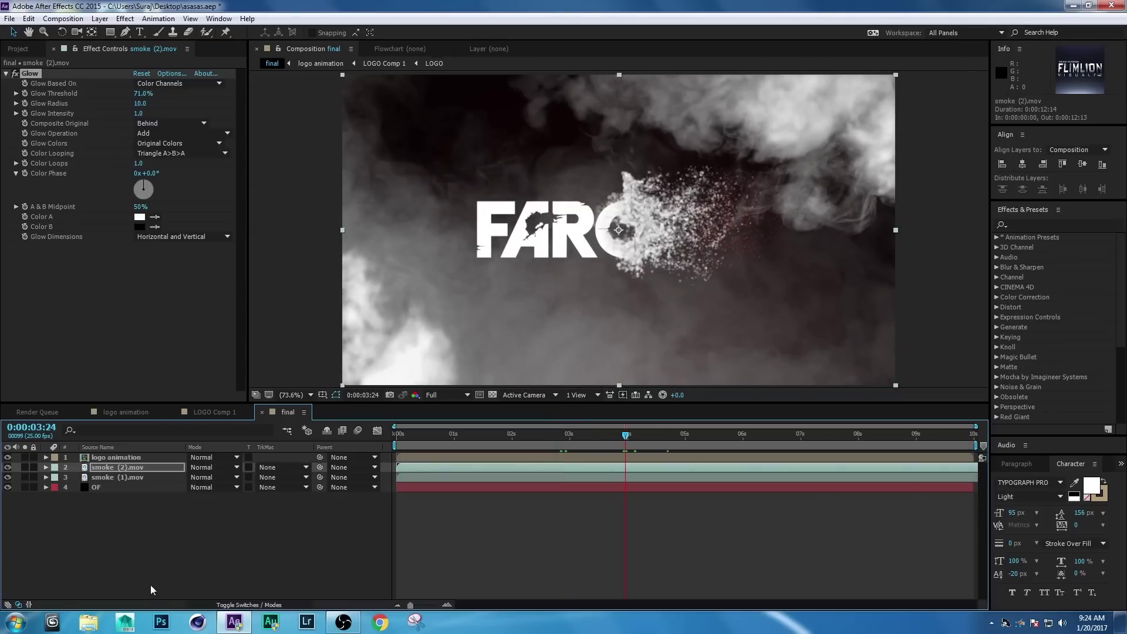
pyautogui.click(26, 51)
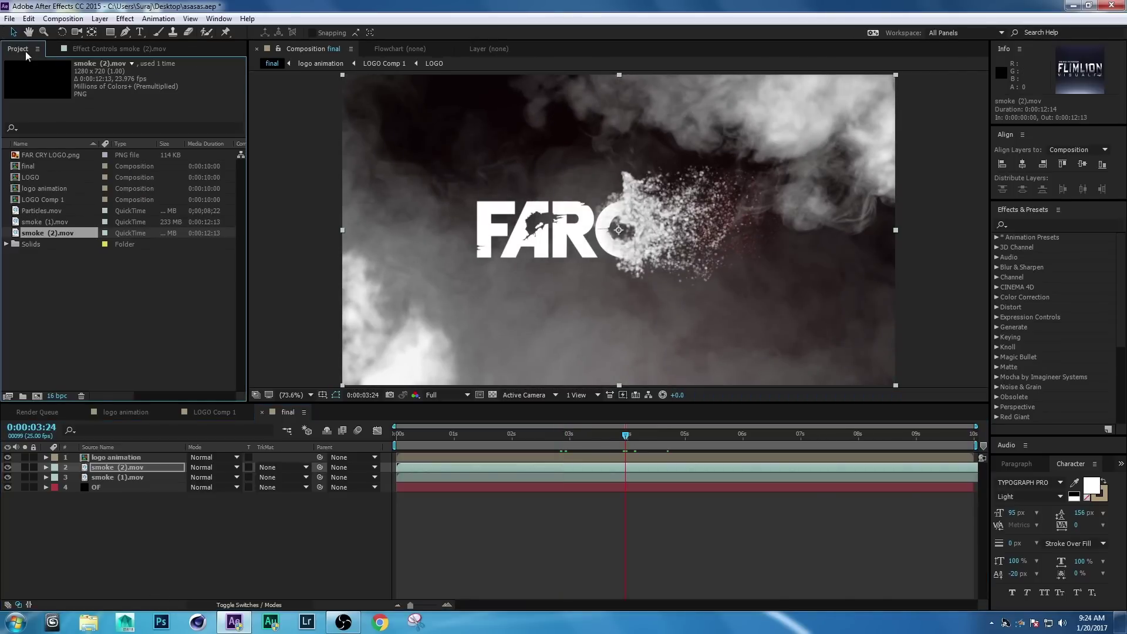
# Add Particles.mov on top, apply Tint, and brighten it with a raised Curves adjustment.
pyautogui.moveTo(33, 213); pyautogui.dragTo(115, 453)
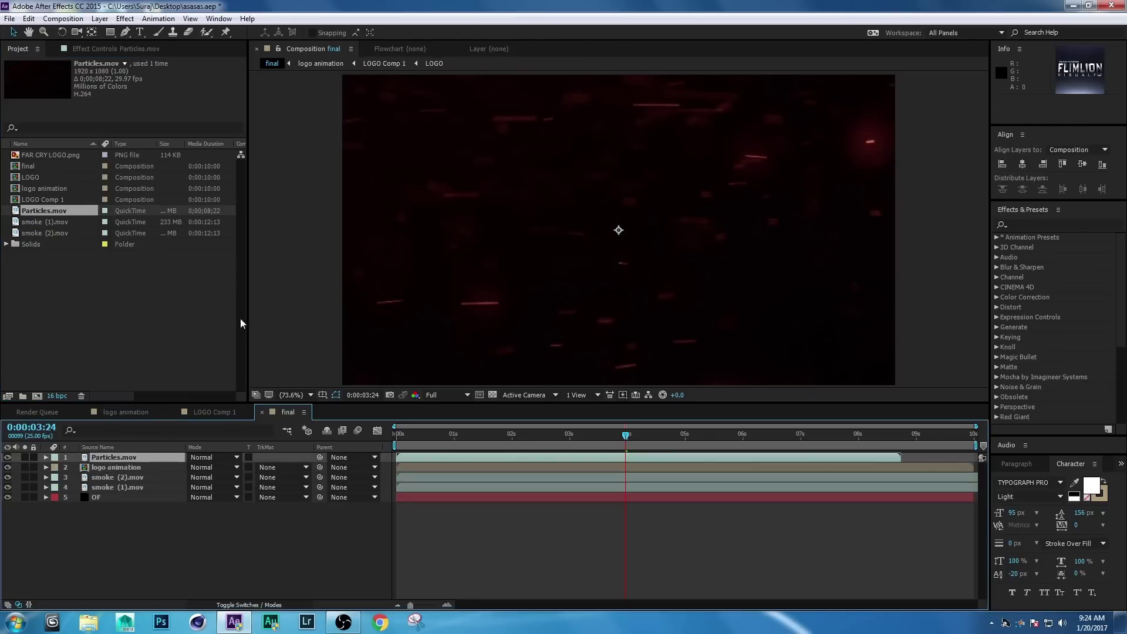
pyautogui.click(125, 18)
pyautogui.moveTo(235, 141)
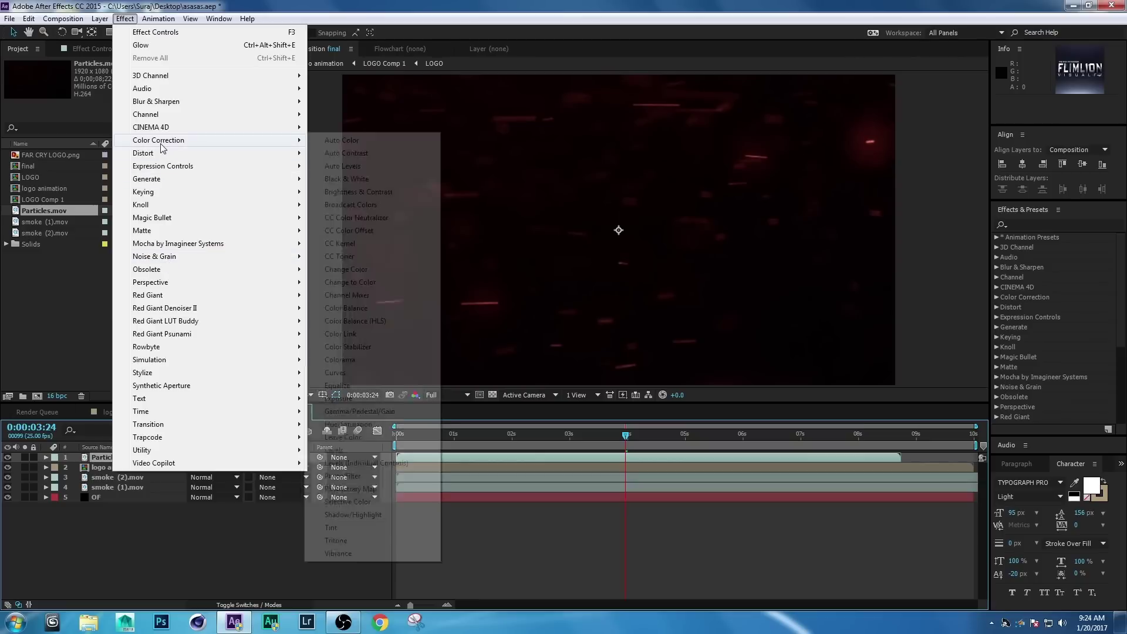
pyautogui.click(357, 527)
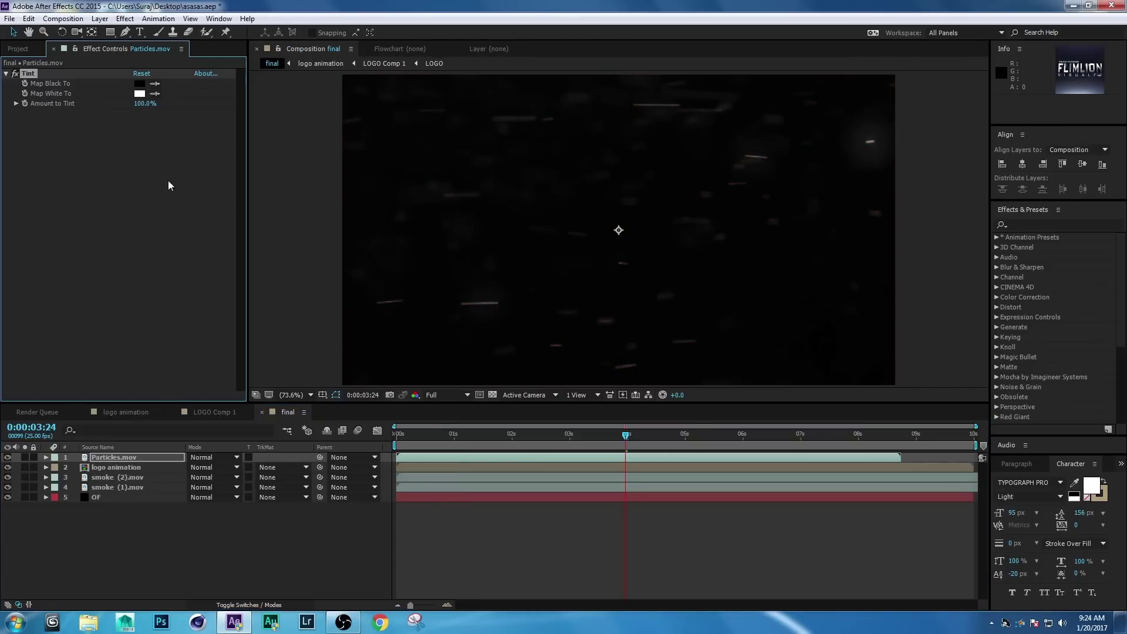
pyautogui.click(125, 19)
pyautogui.moveTo(168, 141)
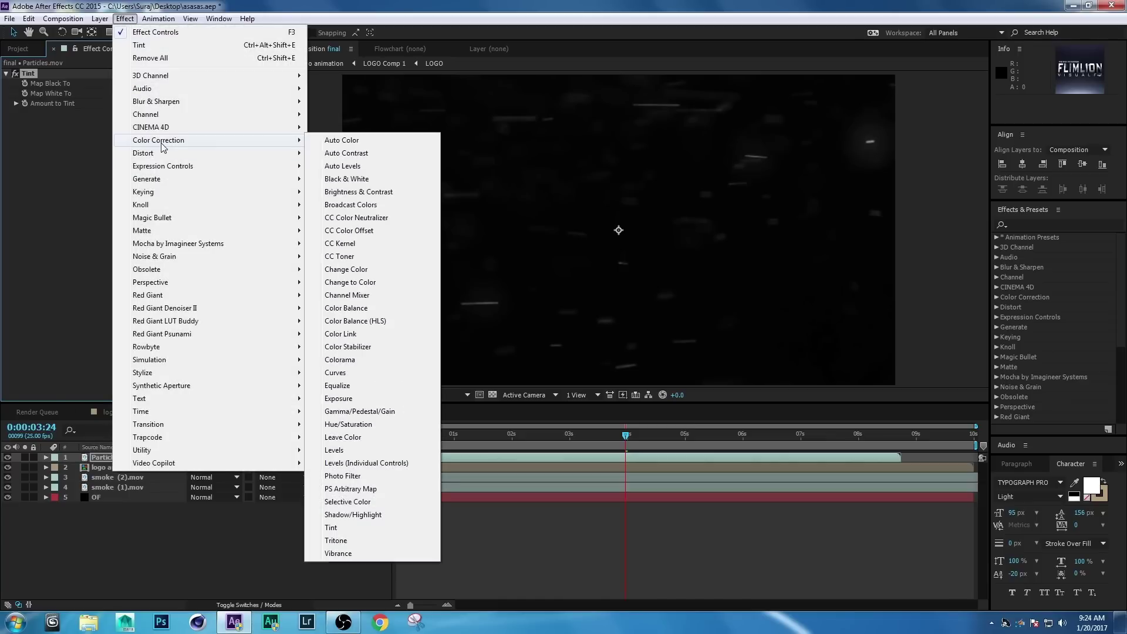
pyautogui.click(335, 372)
pyautogui.moveTo(168, 165); pyautogui.dragTo(131, 134)
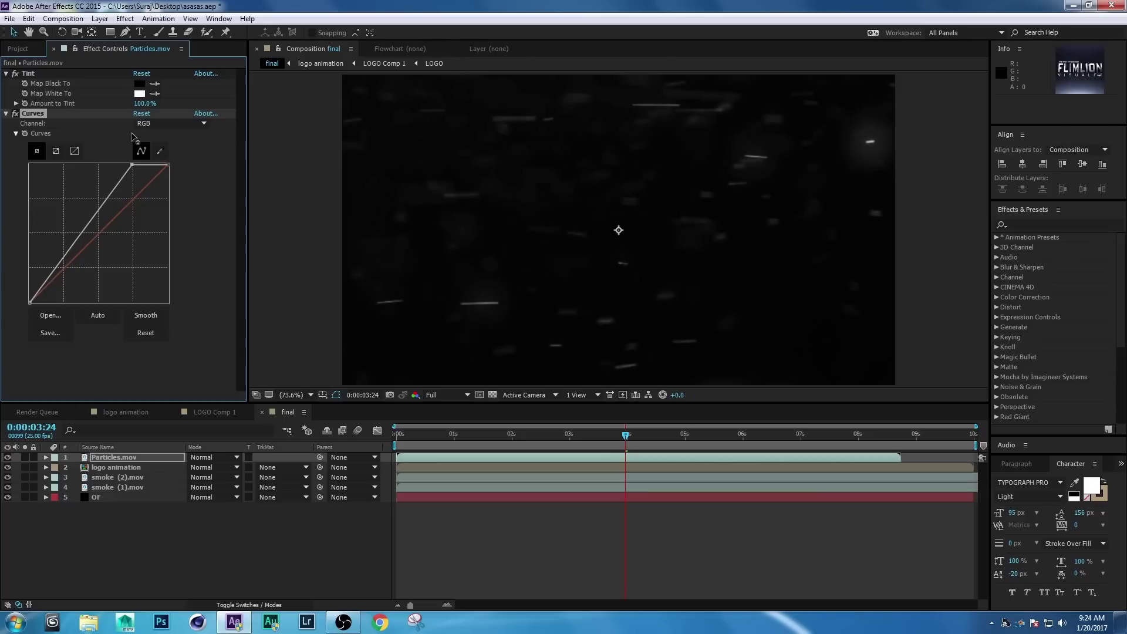
# Set the Particles.mov blending mode to Add and check a frame showing the logo.
pyautogui.click(107, 456)
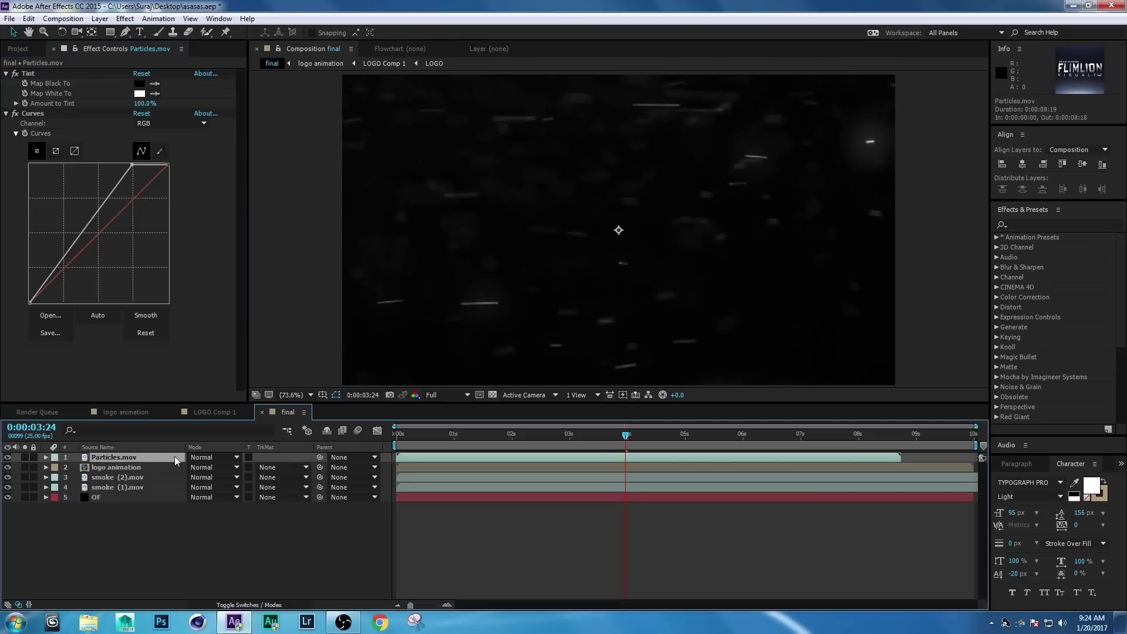
pyautogui.click(199, 456)
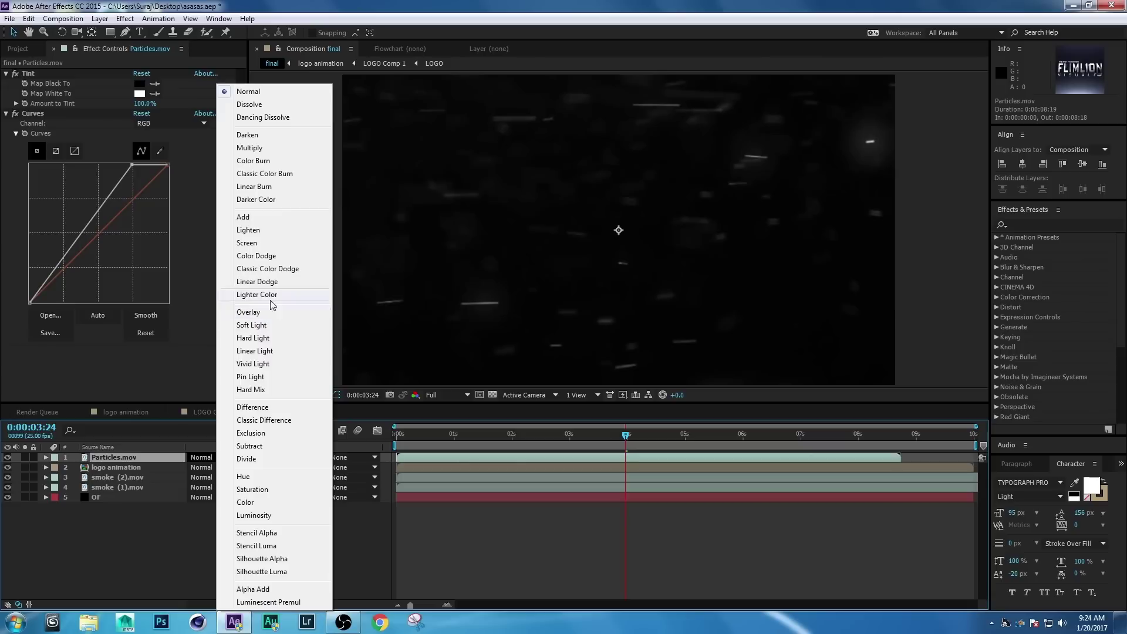
pyautogui.click(247, 217)
pyautogui.moveTo(626, 435)
pyautogui.mouseDown()
pyautogui.moveTo(587, 442)
pyautogui.moveTo(689, 443)
pyautogui.moveTo(611, 442)
pyautogui.mouseUp()
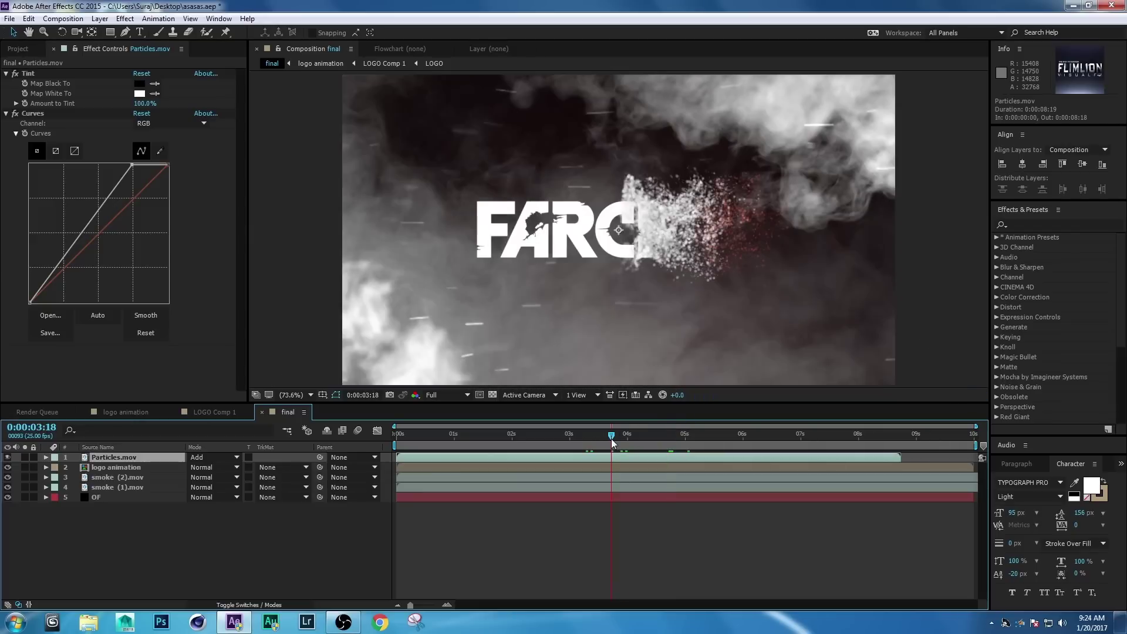
pyautogui.click(126, 545)
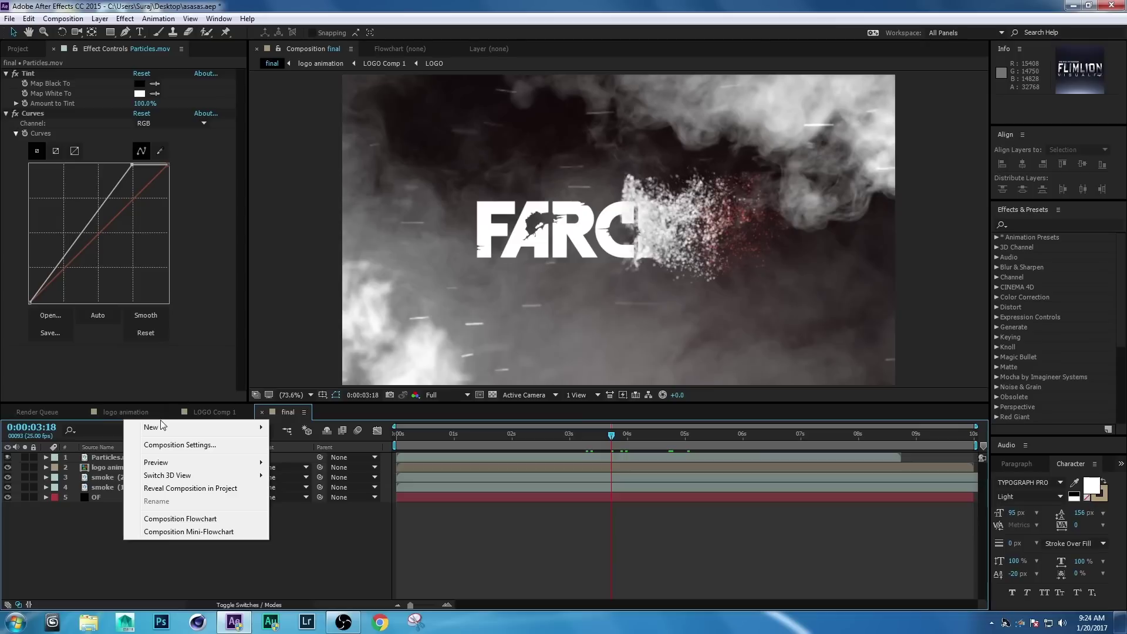
# Create a comp-size black solid layer.
pyautogui.moveTo(164, 427)
pyautogui.click(306, 460)
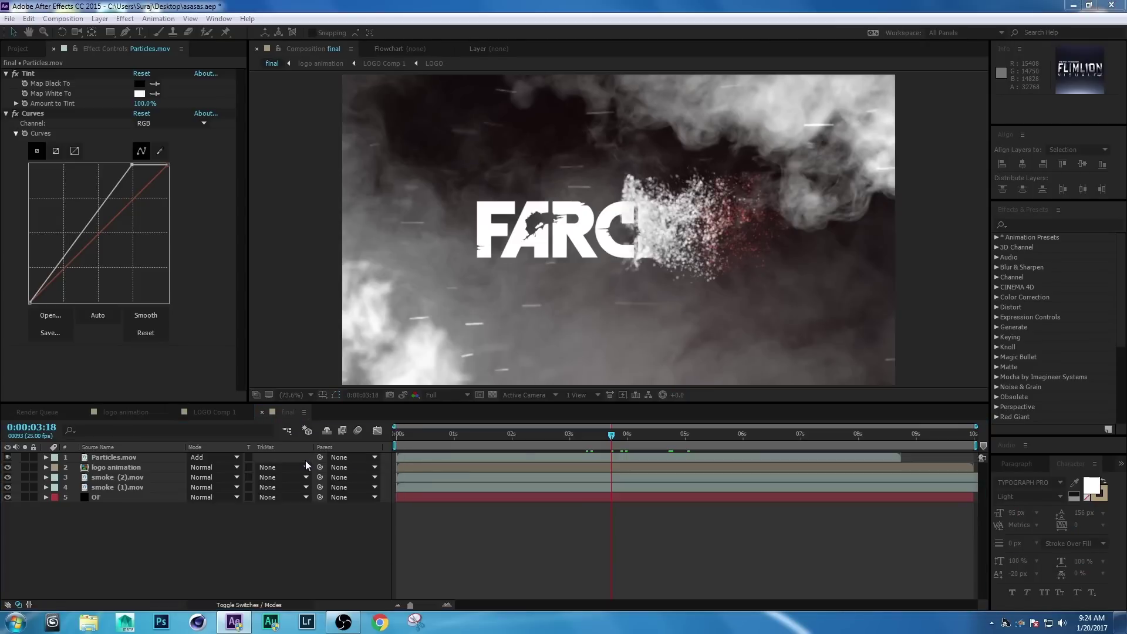
pyautogui.click(766, 298)
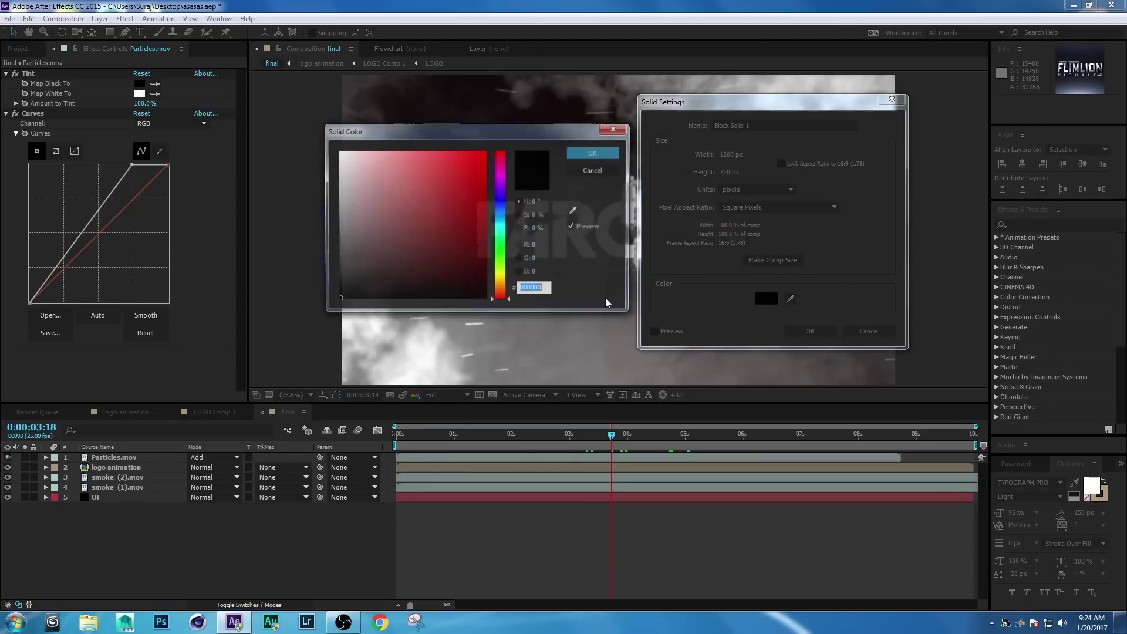
pyautogui.click(594, 152)
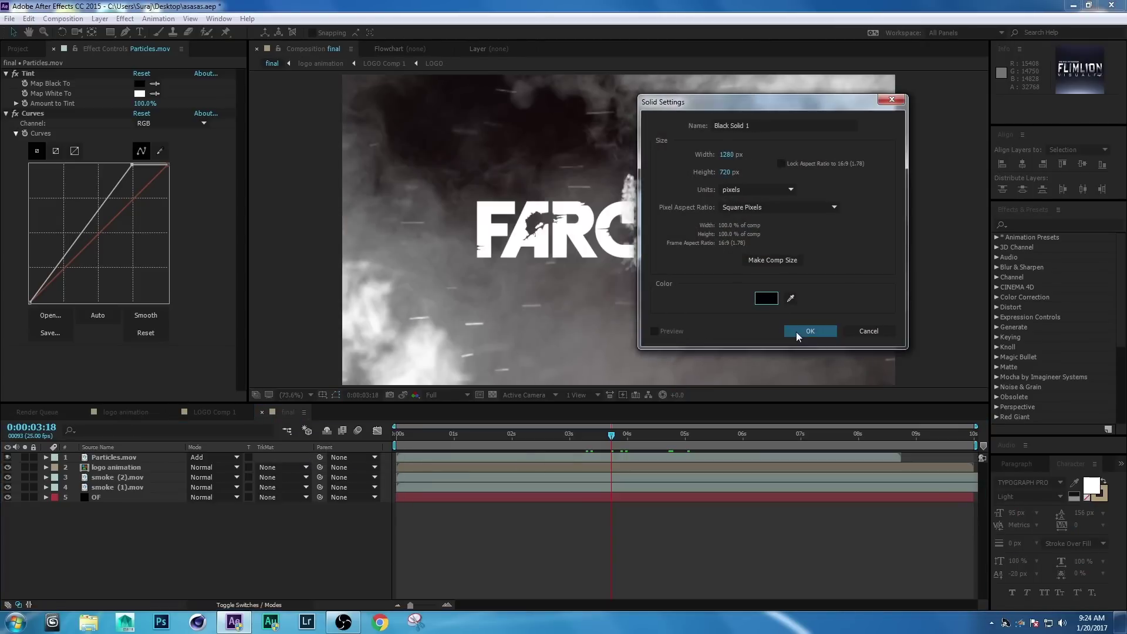
pyautogui.click(796, 332)
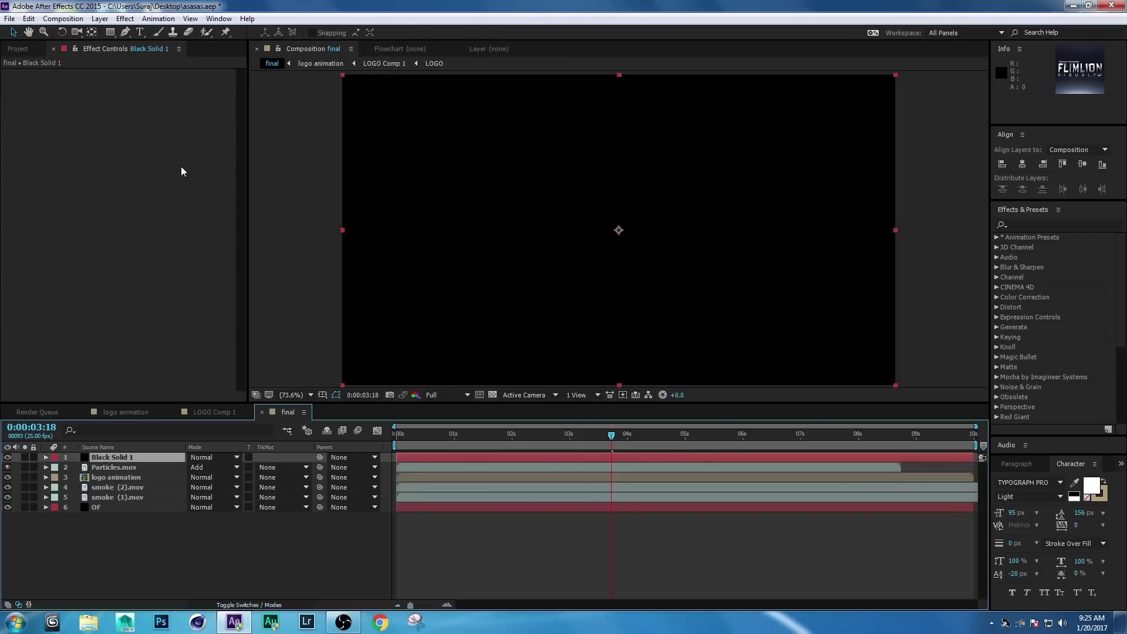
# Fit an elliptical mask to the whole solid and set its mode to Subtract.
pyautogui.moveTo(110, 32); pyautogui.dragTo(149, 56)
pyautogui.doubleClick(107, 32)
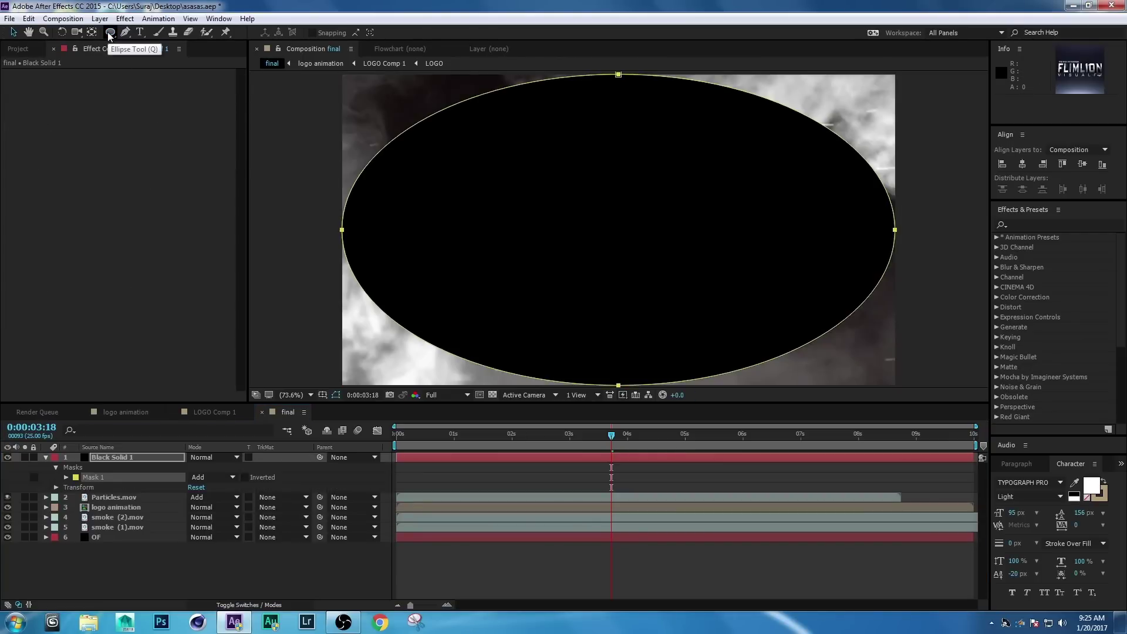
pyautogui.click(212, 478)
pyautogui.click(223, 519)
# Feather the ellipse mask by 200 pixels and collapse the solid's properties.
pyautogui.press('f')
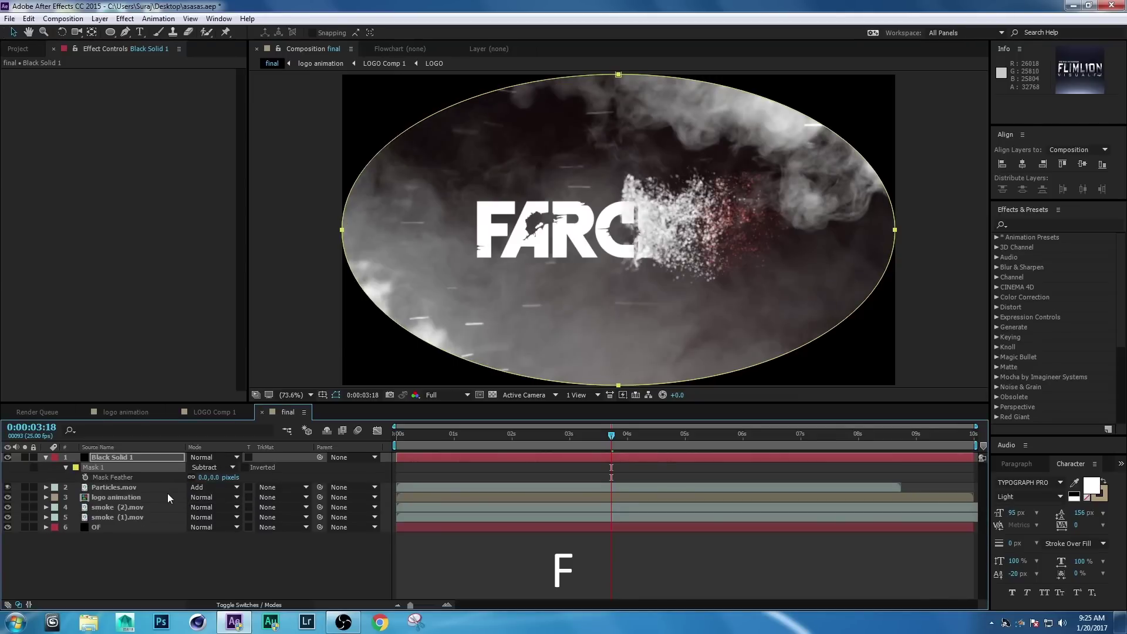
pyautogui.moveTo(201, 481); pyautogui.dragTo(269, 476)
pyautogui.click(205, 477)
pyautogui.write('200')
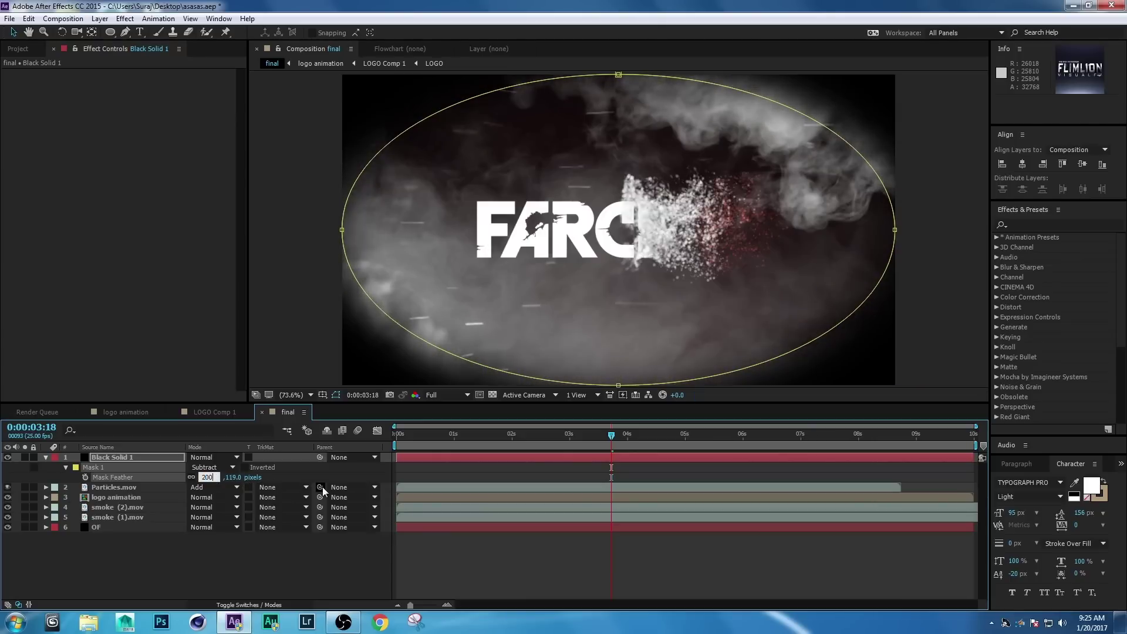
pyautogui.press('Return')
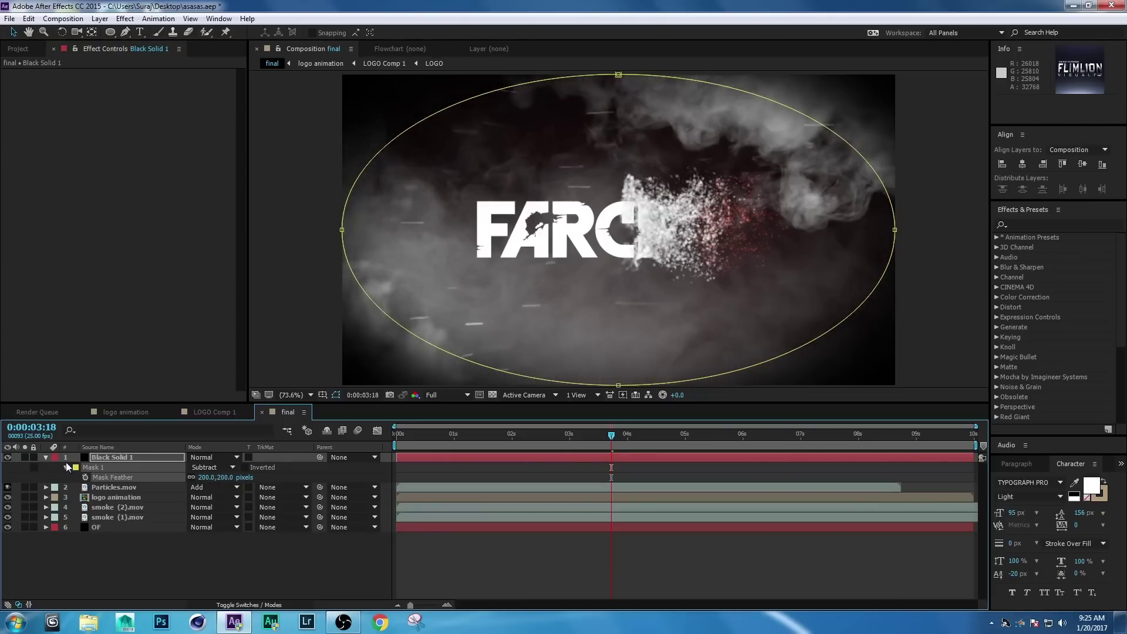
pyautogui.click(45, 456)
pyautogui.click(128, 552)
pyautogui.rightClick(122, 550)
pyautogui.moveTo(172, 444)
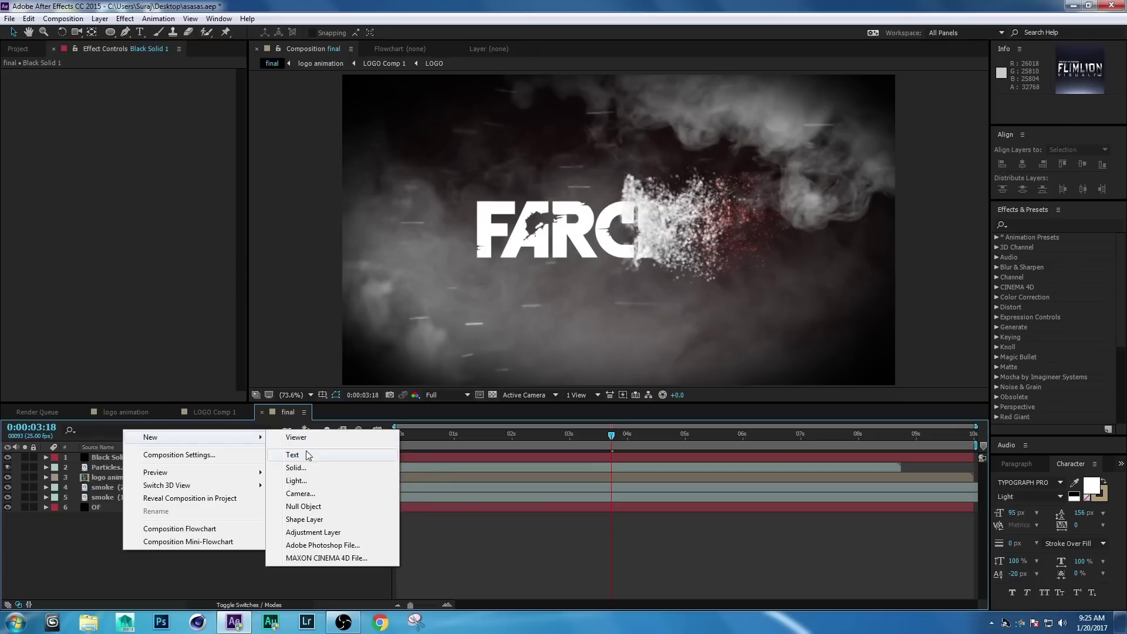
# Add a second black solid layer at comp size.
pyautogui.click(296, 467)
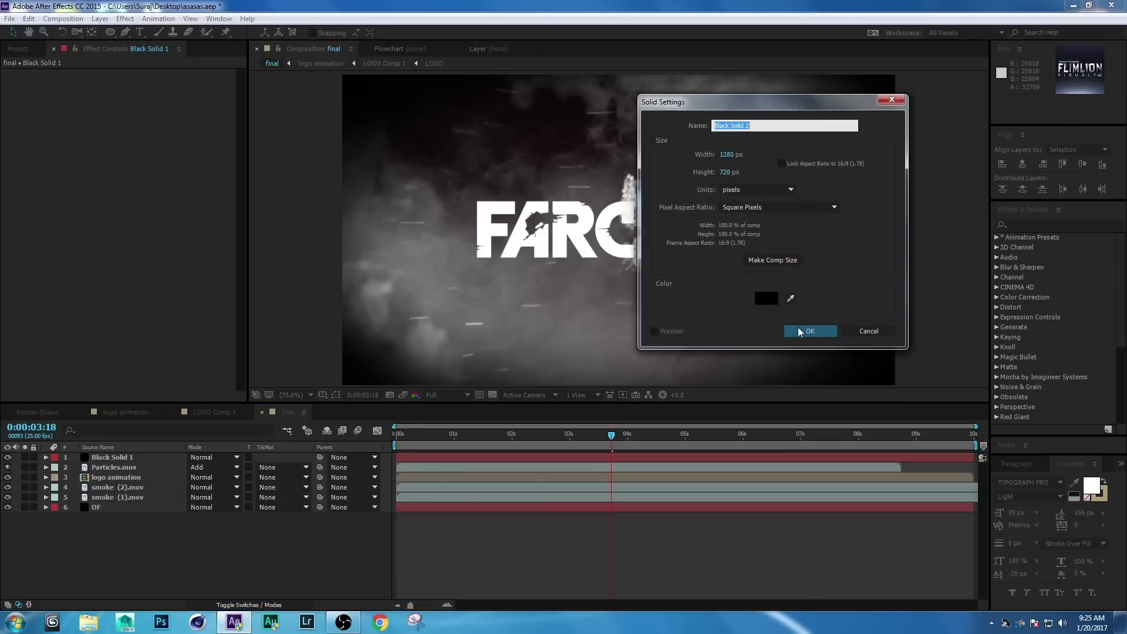
pyautogui.click(762, 299)
pyautogui.click(594, 153)
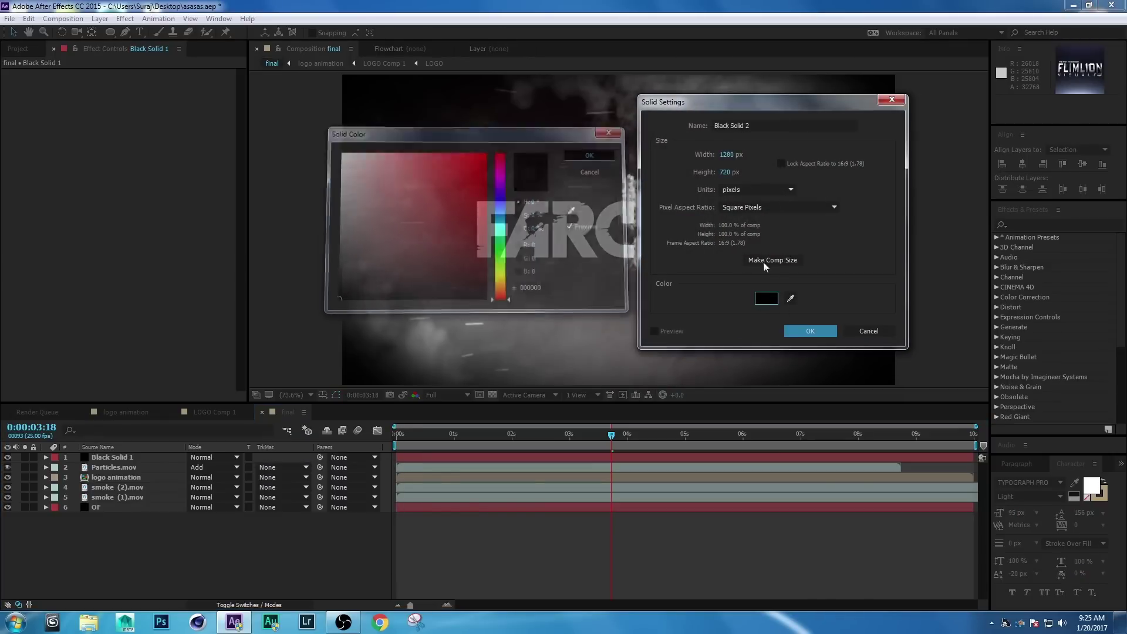
pyautogui.click(811, 331)
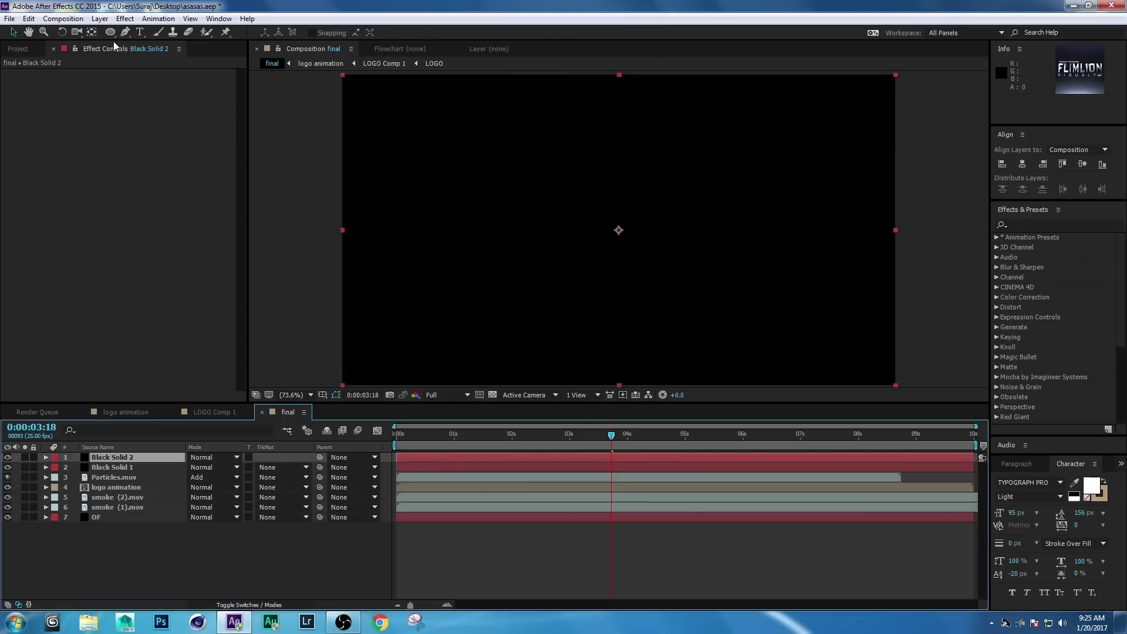
# Draw a rectangular mask across the solid and squash it to 94.1% height.
pyautogui.moveTo(113, 34); pyautogui.dragTo(154, 32)
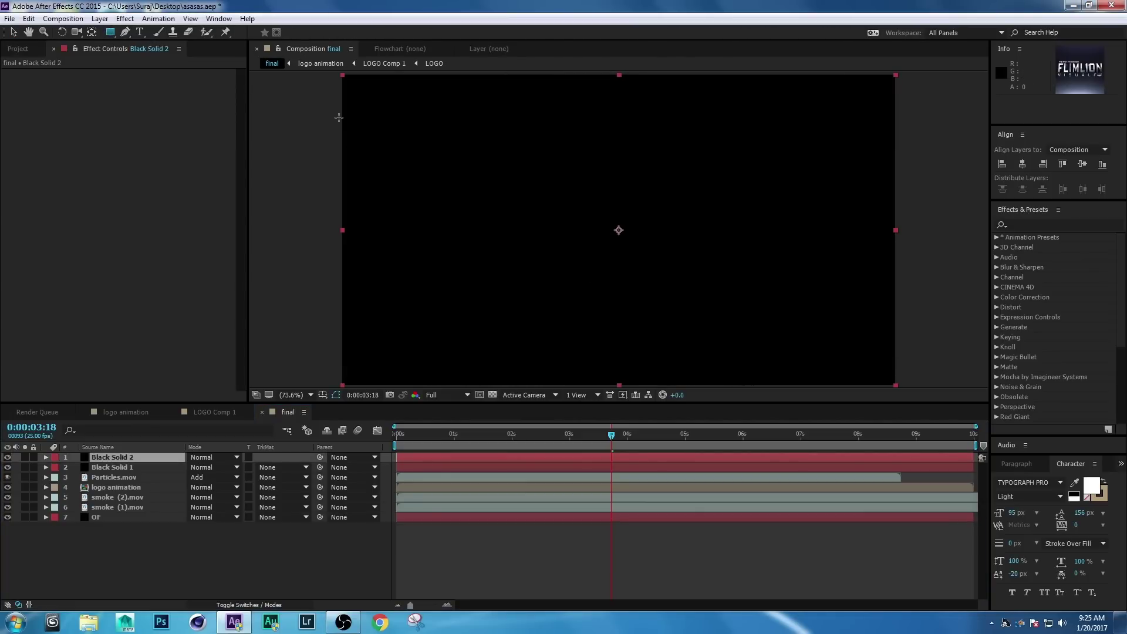
pyautogui.press("'")
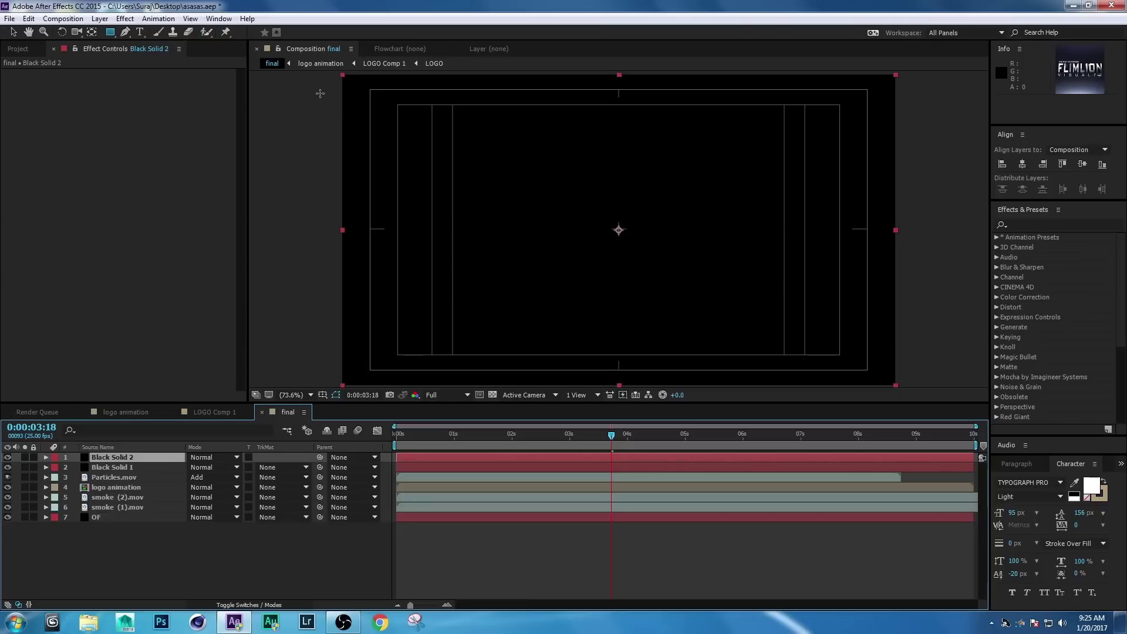
pyautogui.moveTo(313, 100); pyautogui.dragTo(920, 358)
pyautogui.press('v')
pyautogui.moveTo(617, 357); pyautogui.dragTo(618, 352)
pyautogui.press('Return')
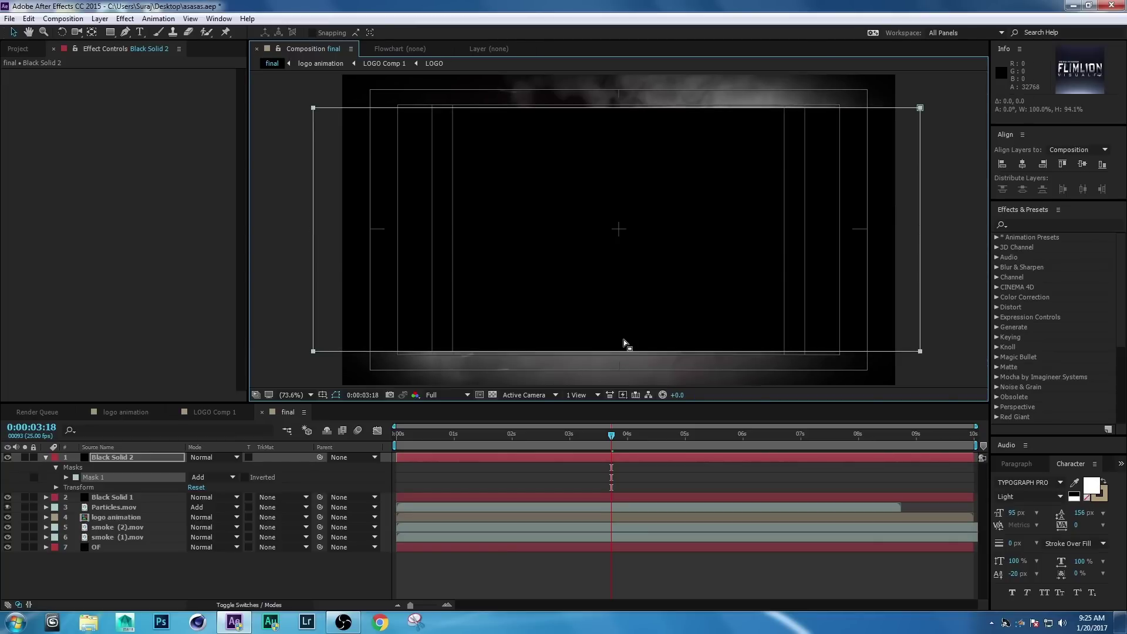
# Set the rectangle mask to Subtract, leaving black bars at top and bottom.
pyautogui.click(117, 458)
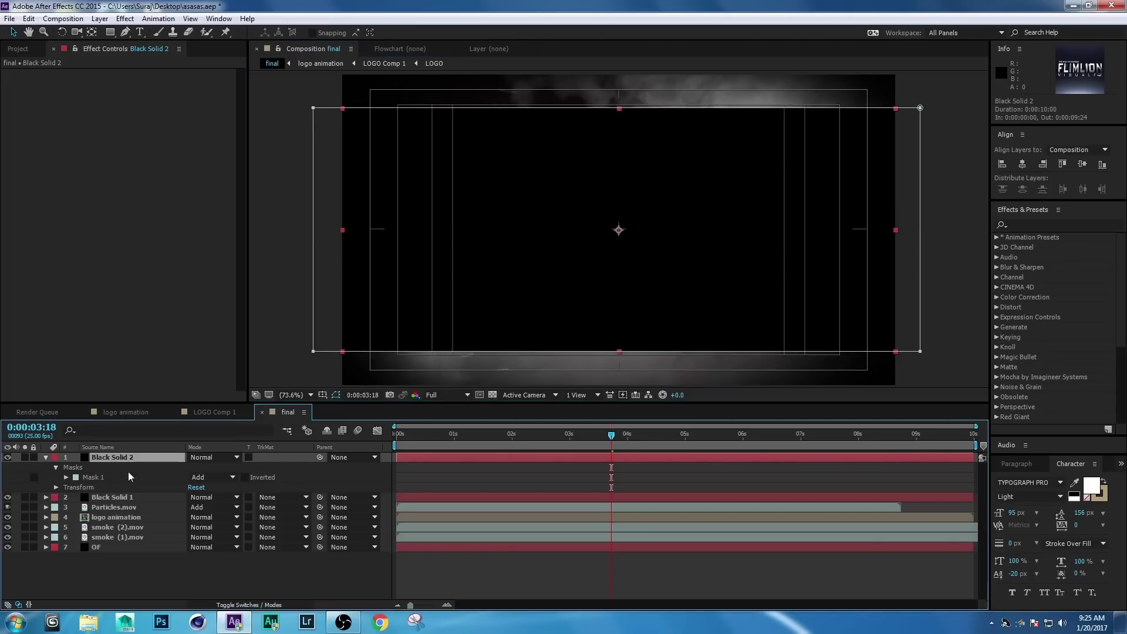
pyautogui.click(213, 478)
pyautogui.click(217, 517)
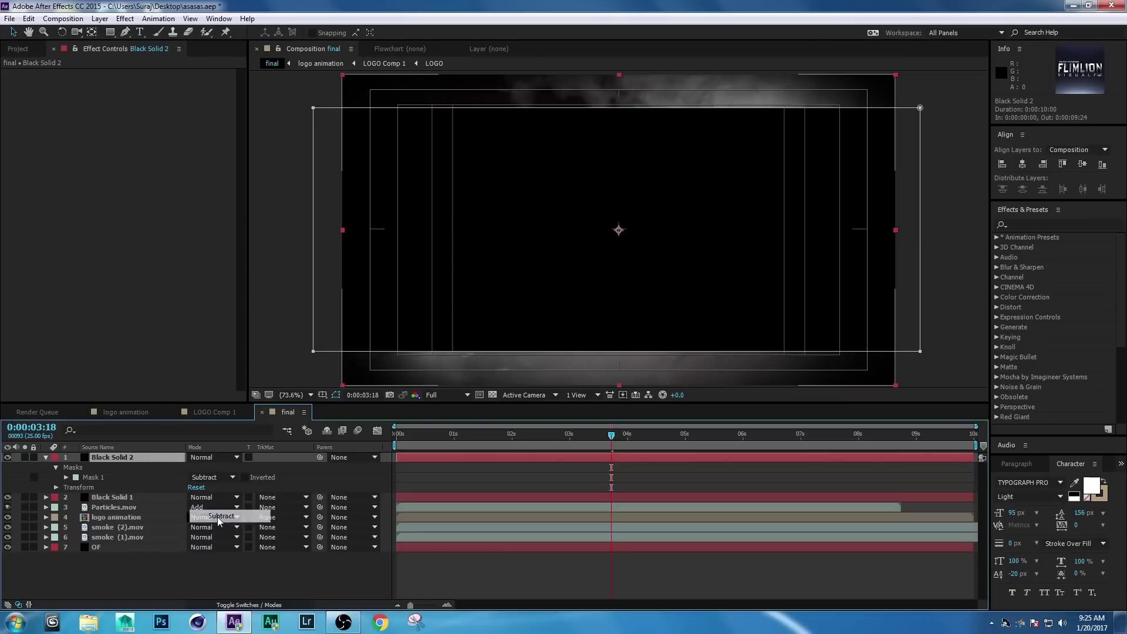
pyautogui.press("'")
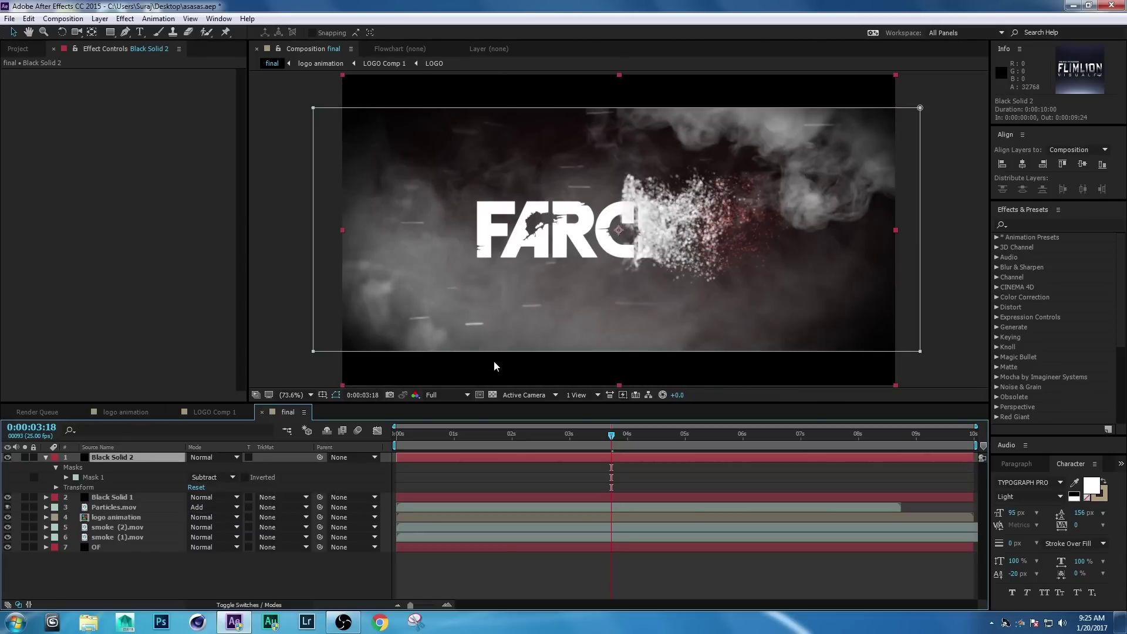
pyautogui.click(934, 281)
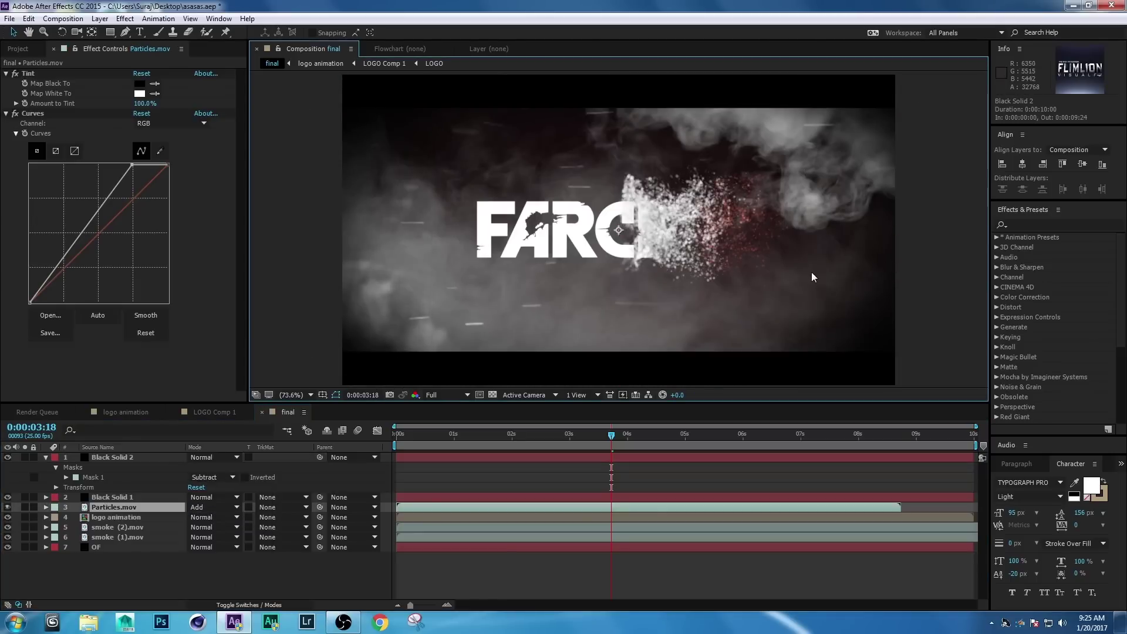
# End the work area near 0:00:08:18, preview from the logo frame, and select the logo layer.
pyautogui.moveTo(612, 435); pyautogui.dragTo(901, 445)
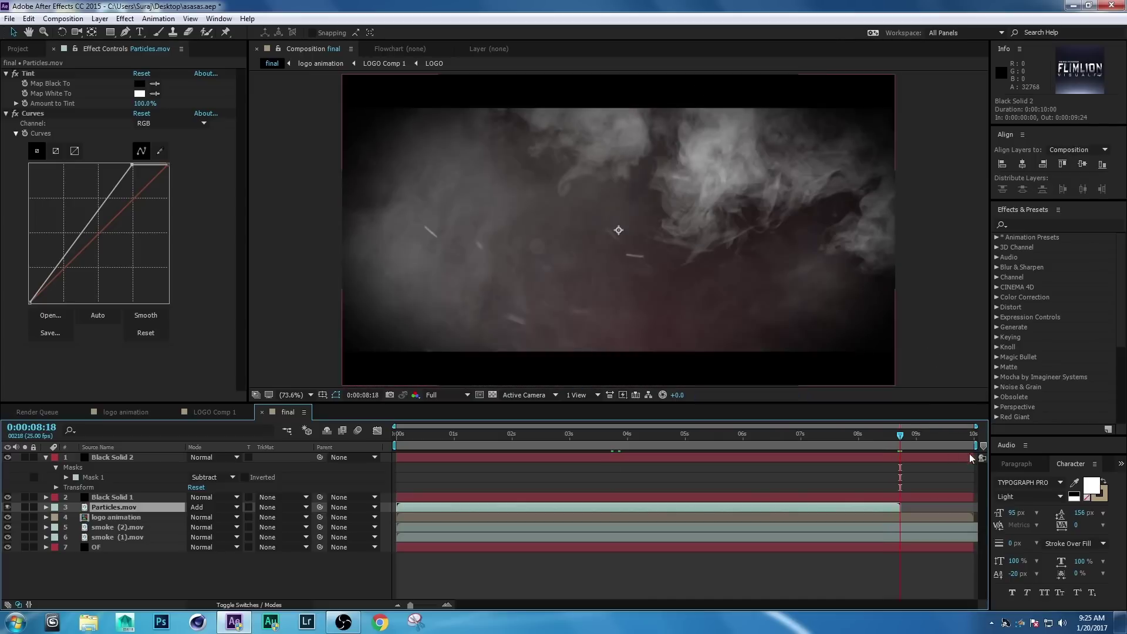
pyautogui.moveTo(975, 445); pyautogui.dragTo(900, 450)
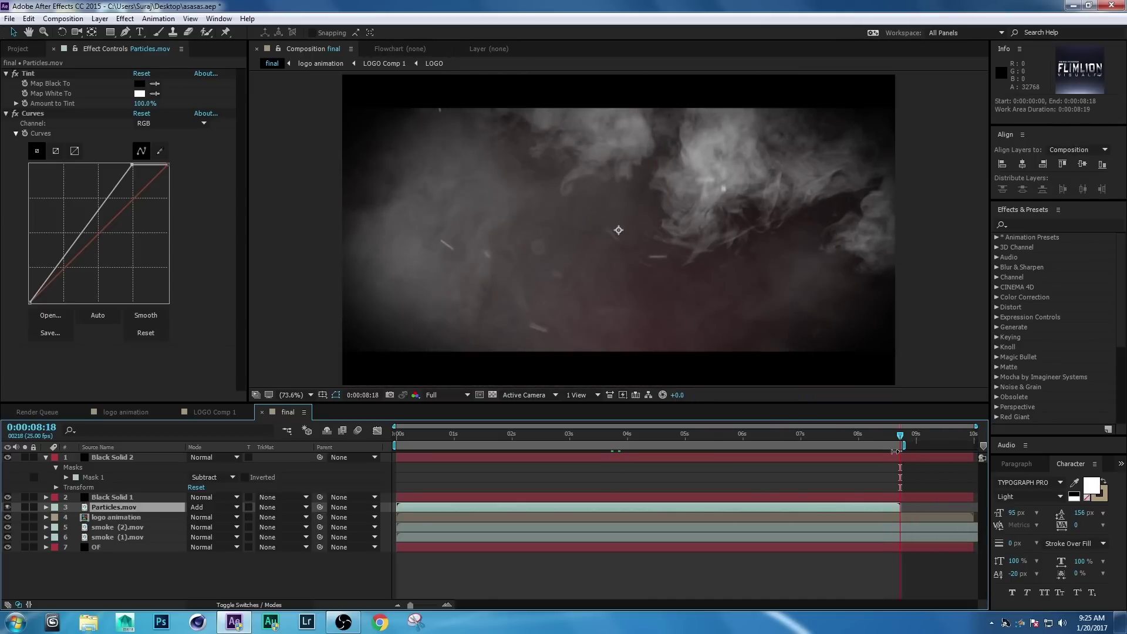
pyautogui.moveTo(593, 437); pyautogui.dragTo(571, 440)
pyautogui.press('space')
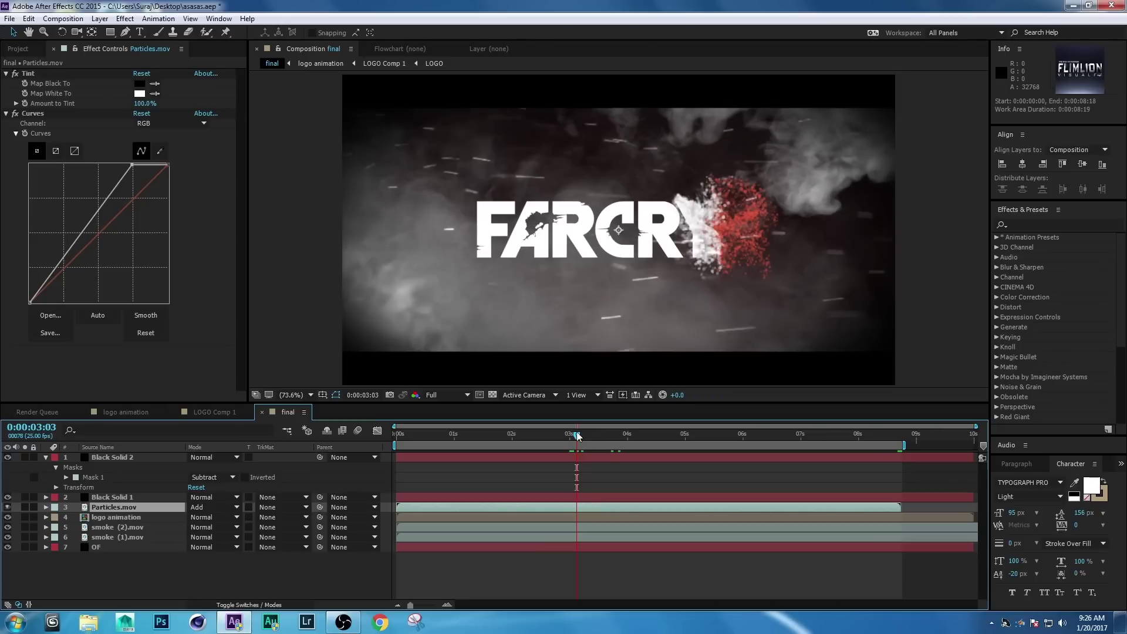
pyautogui.click(46, 457)
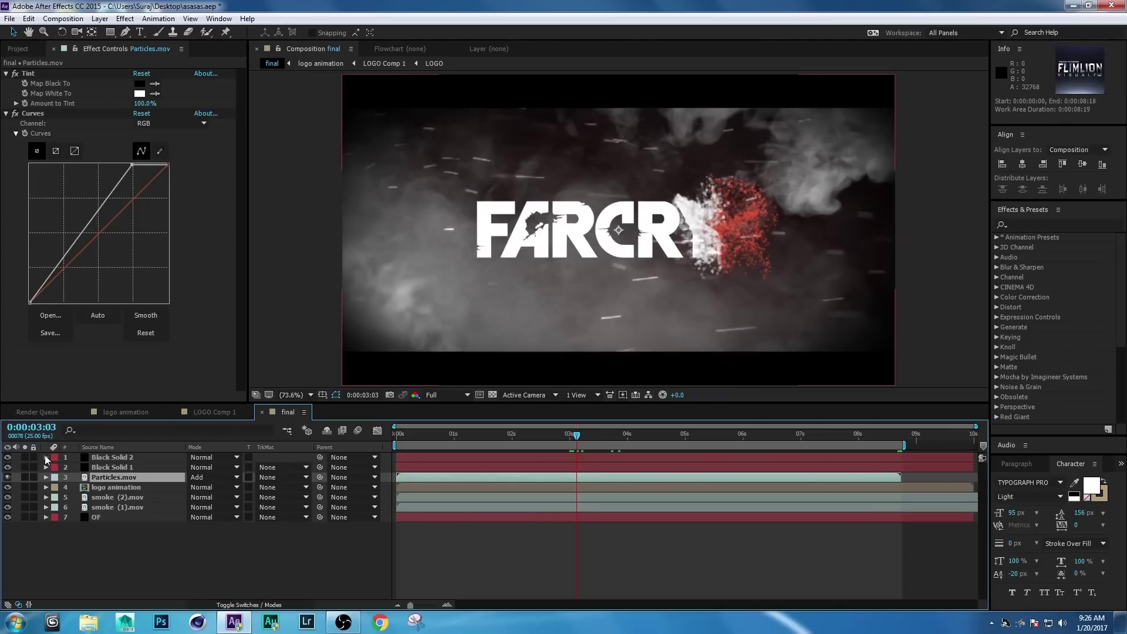
pyautogui.click(115, 489)
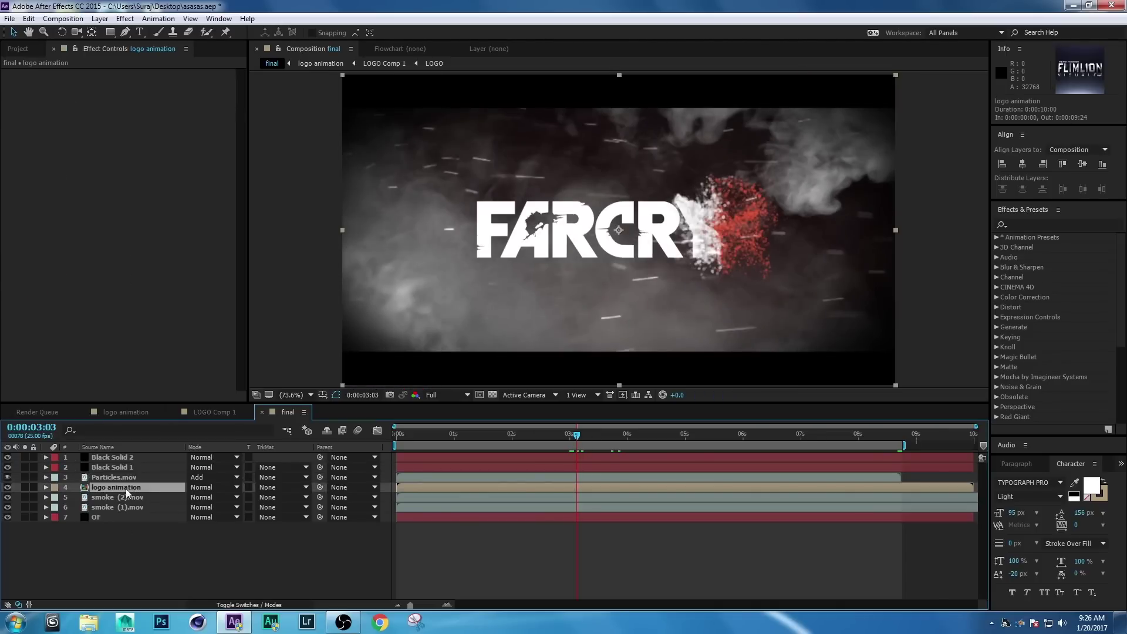
# Set the logo layer's Scale to 90% at the start of the comp.
pyautogui.press('s')
pyautogui.moveTo(573, 438); pyautogui.dragTo(361, 451)
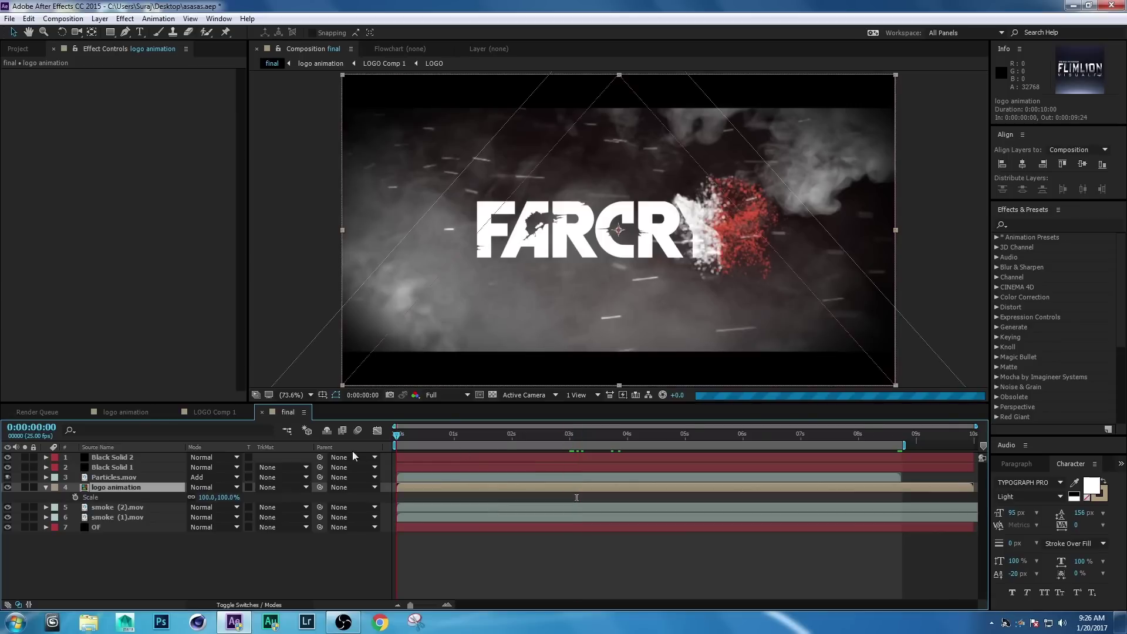
pyautogui.click(206, 497)
pyautogui.write('9')
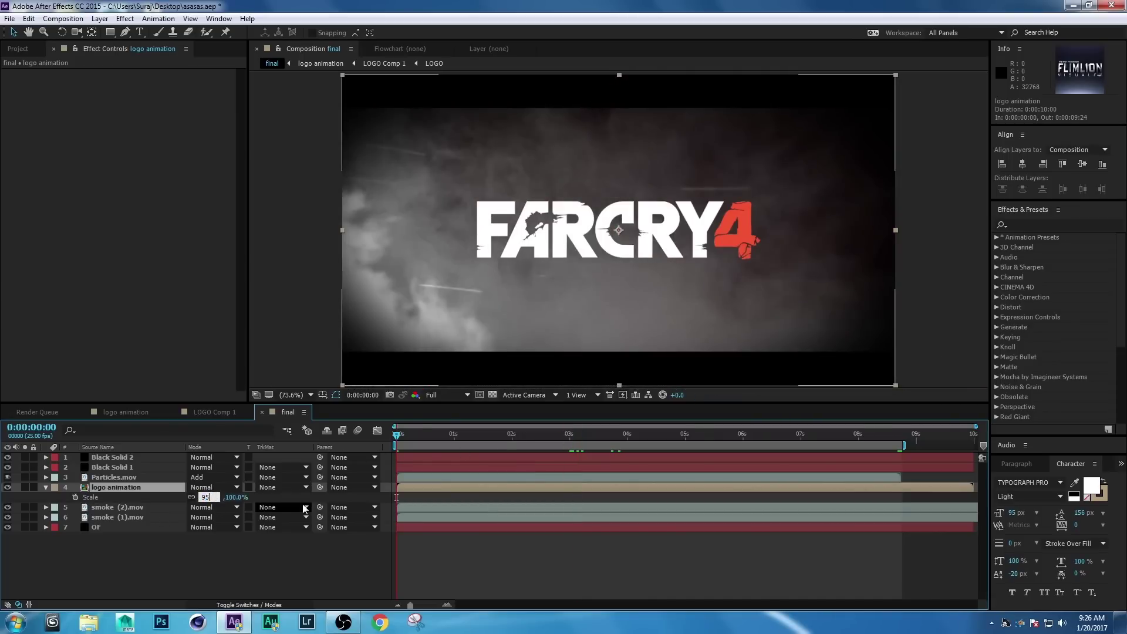
pyautogui.write('5')
pyautogui.press('Return')
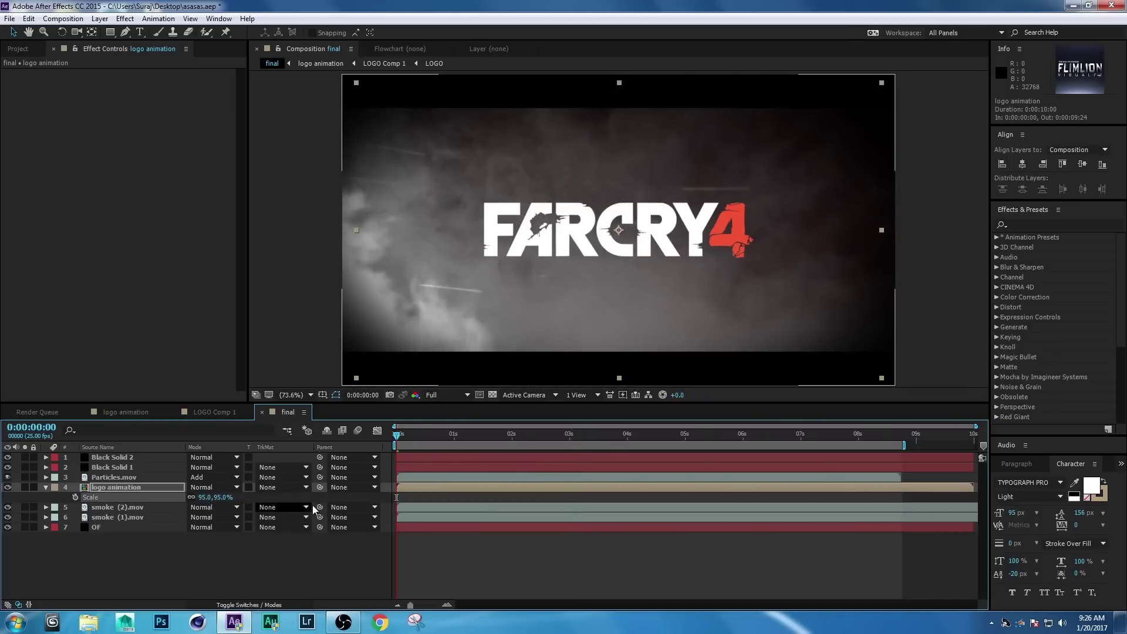
pyautogui.click(203, 502)
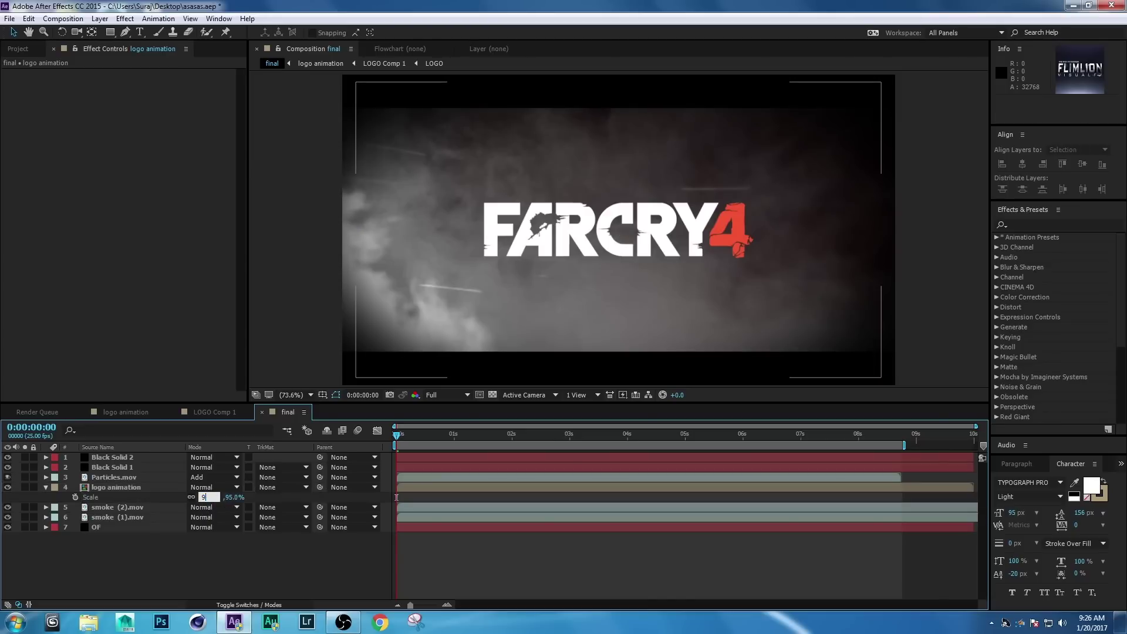
pyautogui.press('Return')
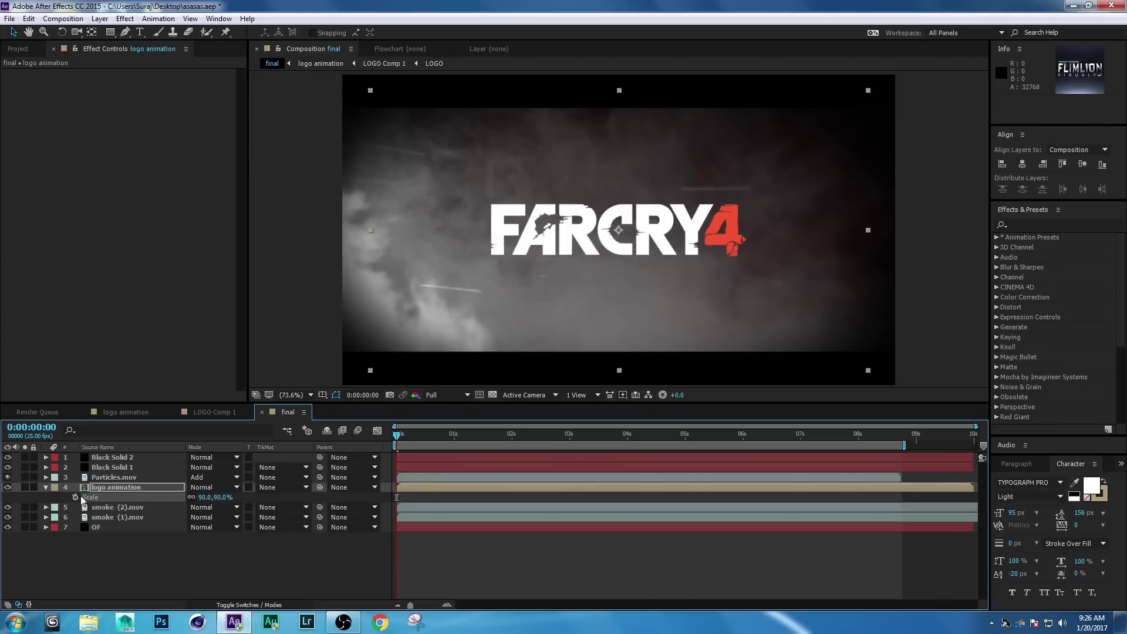
# Keyframe the logo's Scale to 110% at 0:00:08:18 and scrub back to check the growth.
pyautogui.moveTo(398, 437); pyautogui.dragTo(900, 439)
pyautogui.click(205, 498)
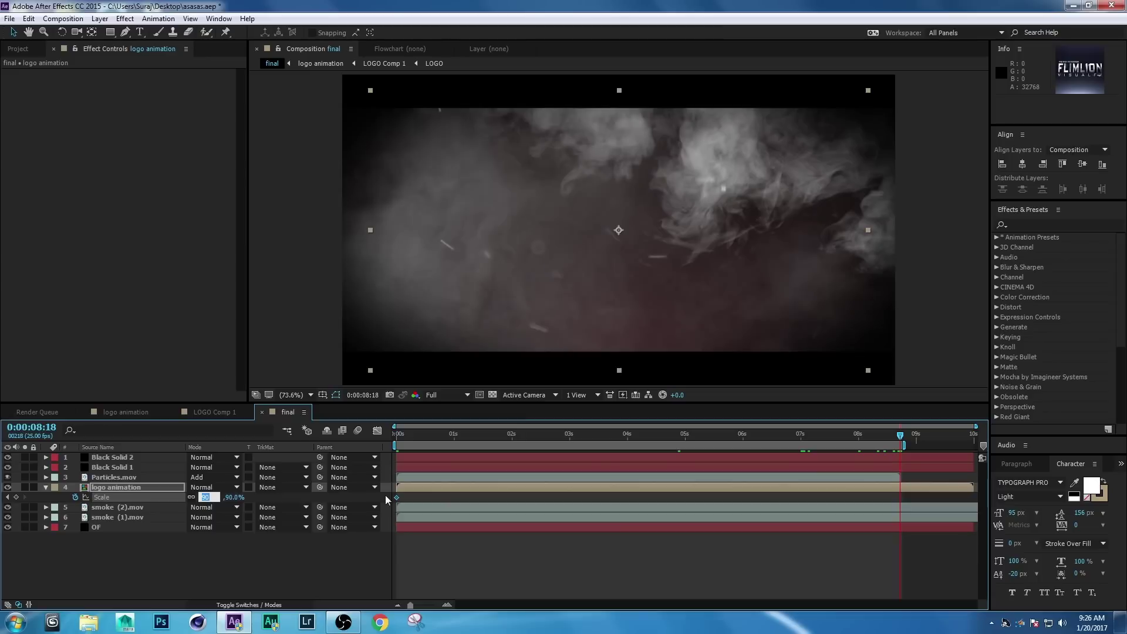
pyautogui.write('110')
pyautogui.press('Return')
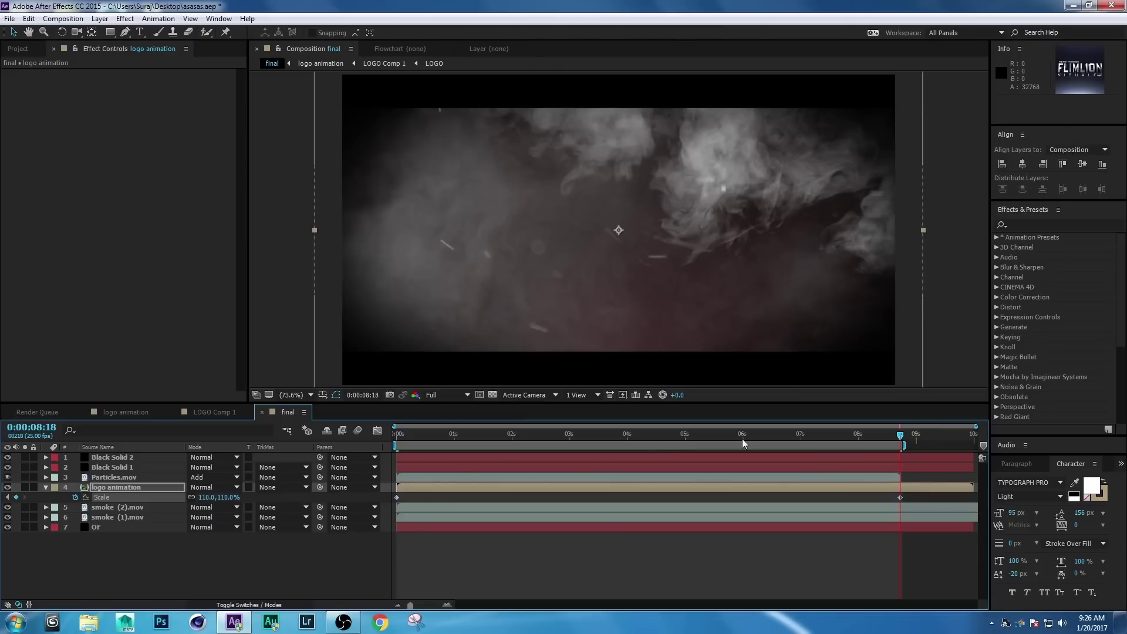
pyautogui.moveTo(907, 435); pyautogui.dragTo(650, 456)
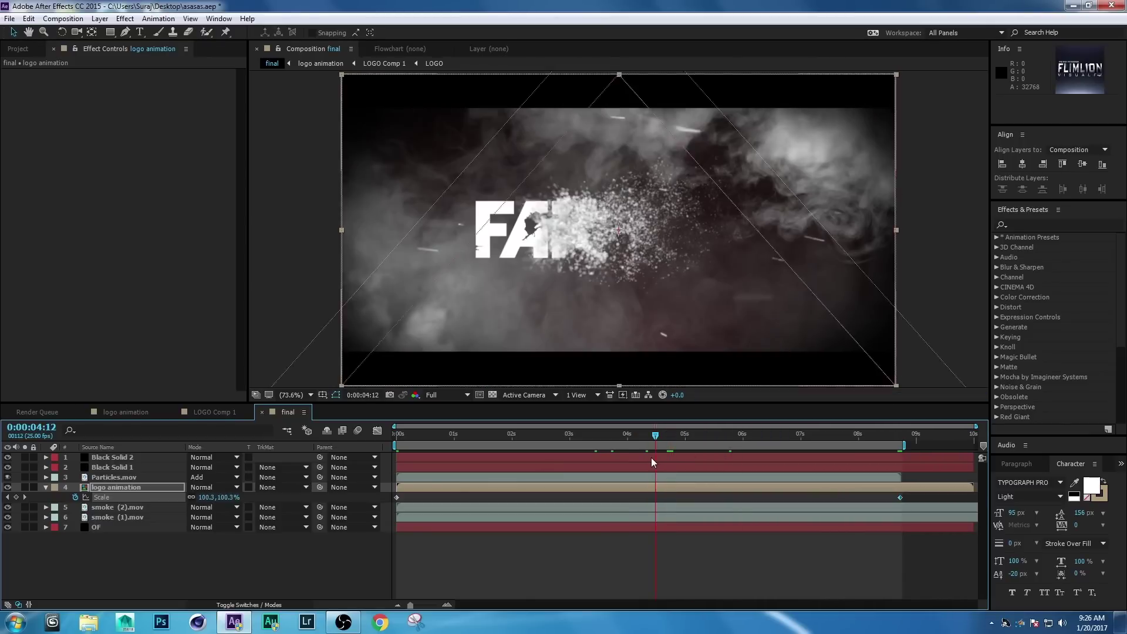
pyautogui.click(45, 488)
pyautogui.click(119, 537)
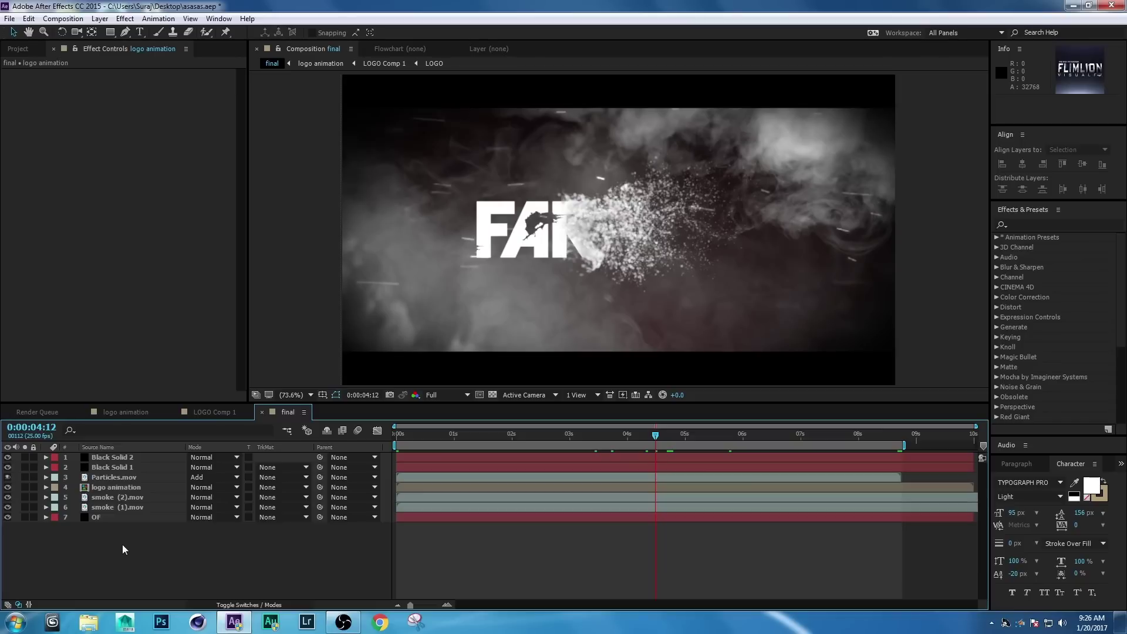
pyautogui.rightClick(114, 551)
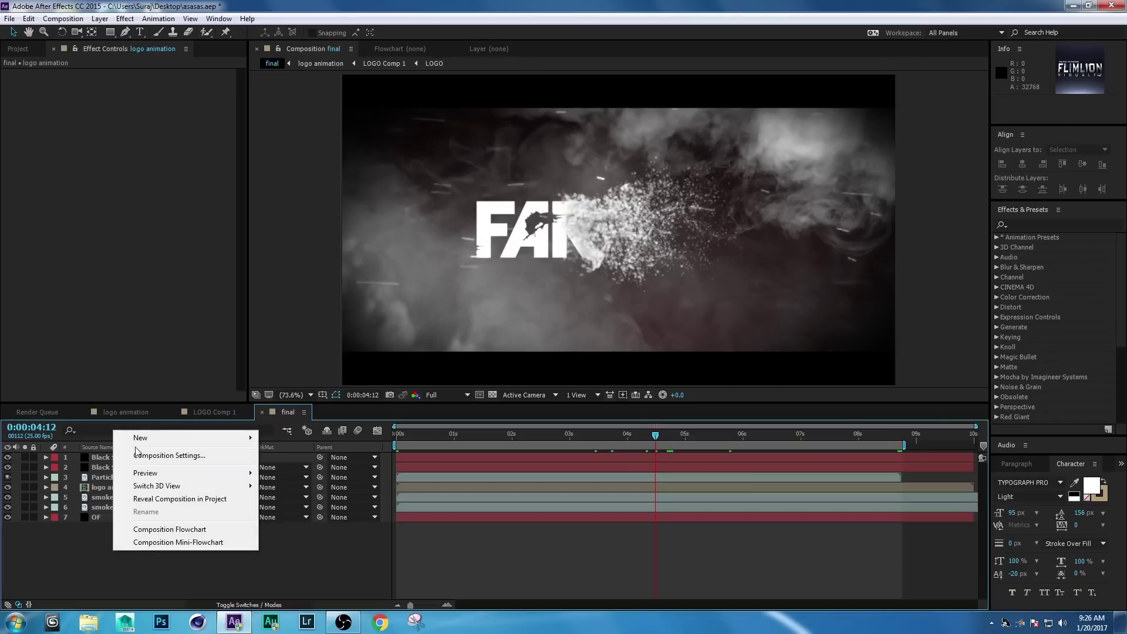
# Add an adjustment layer and move it below Black Solid 1.
pyautogui.moveTo(194, 438)
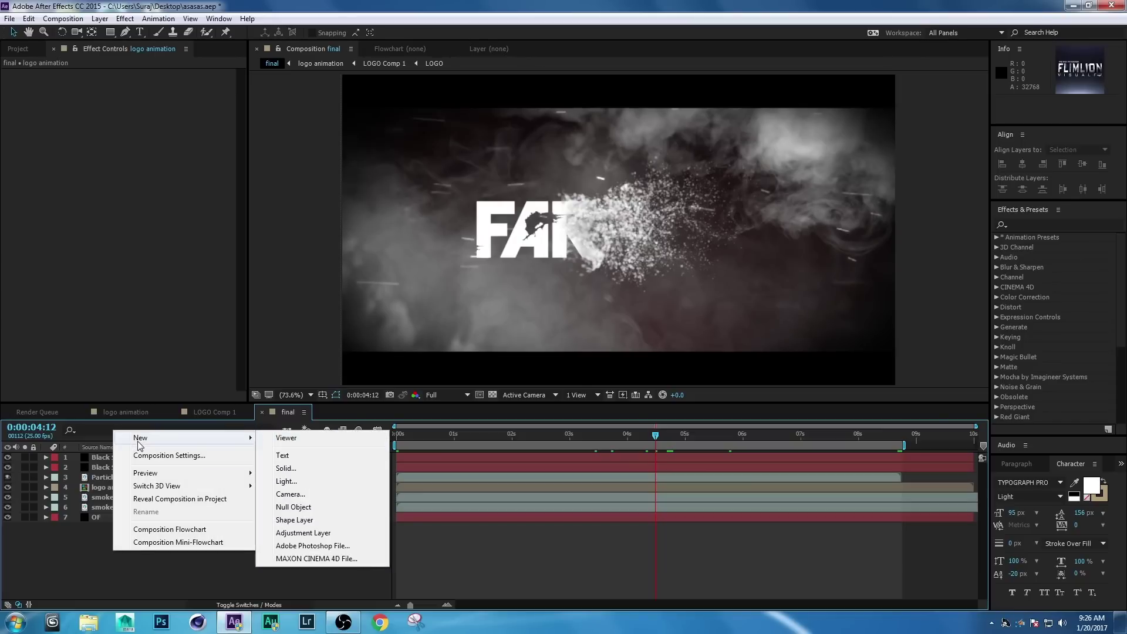
pyautogui.click(304, 532)
pyautogui.moveTo(128, 456); pyautogui.dragTo(124, 482)
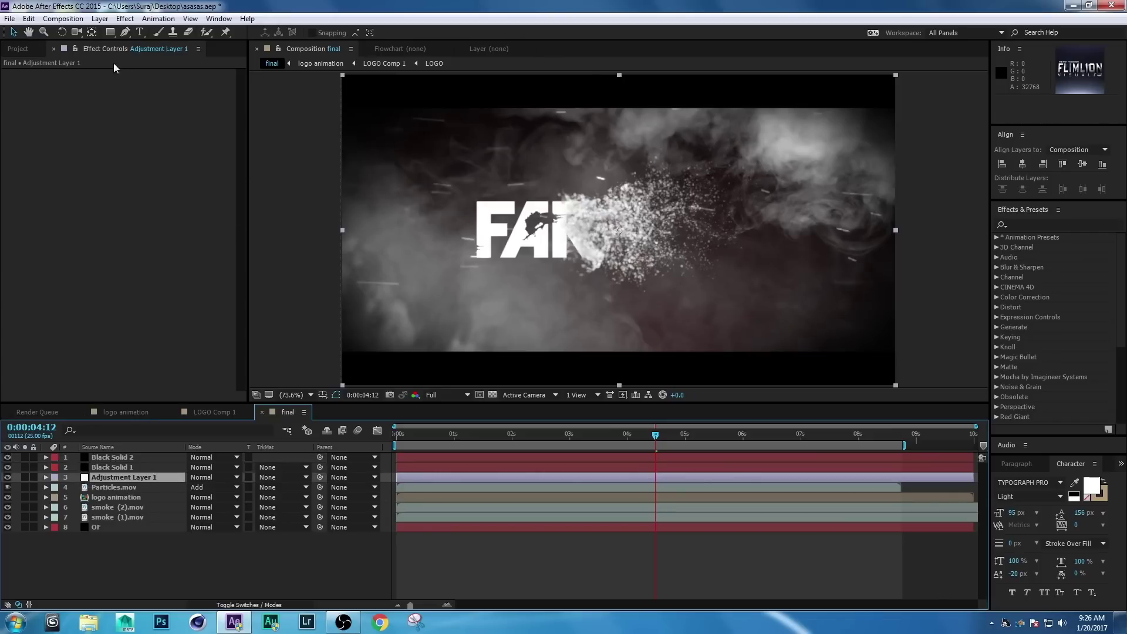
# Apply a Tint effect to the adjustment layer with Amount to Tint at 15%.
pyautogui.click(125, 18)
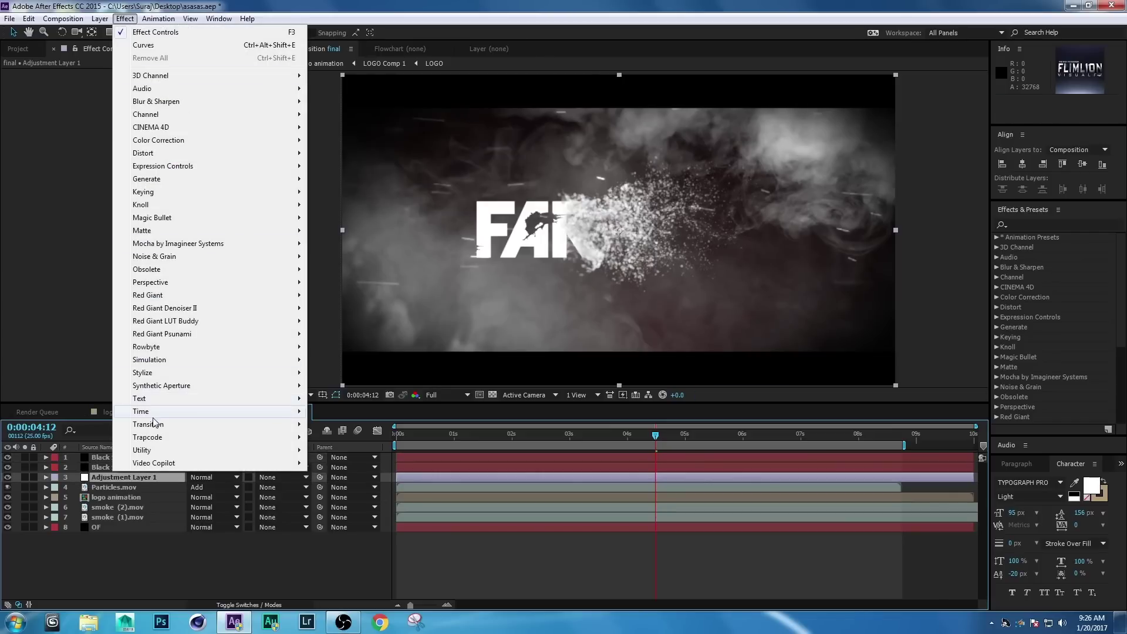
pyautogui.moveTo(167, 143)
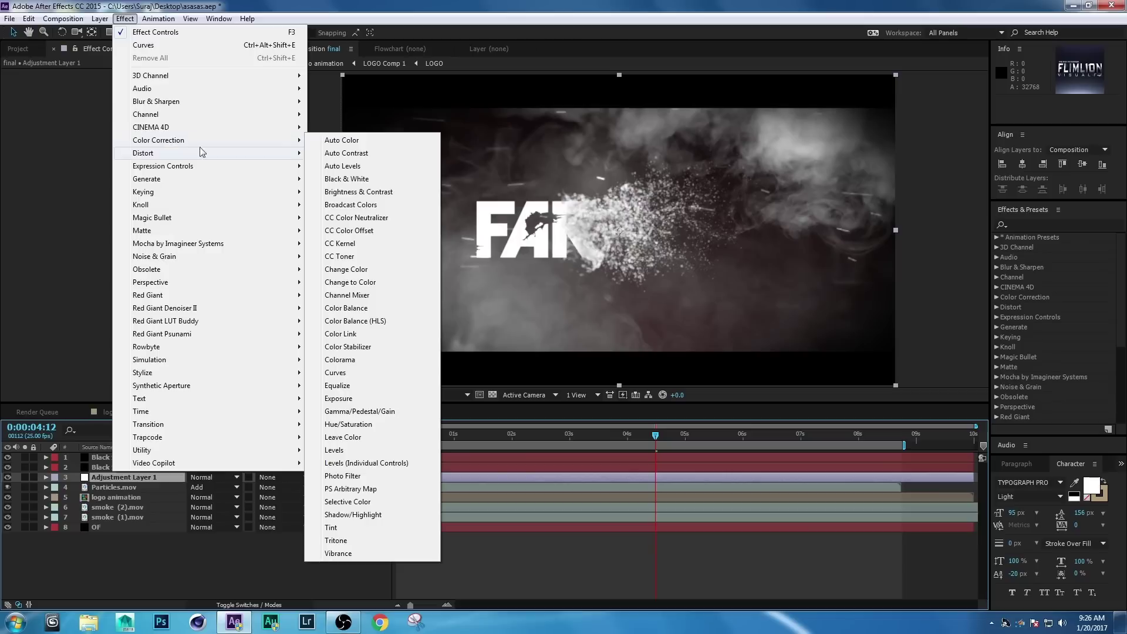
pyautogui.click(343, 529)
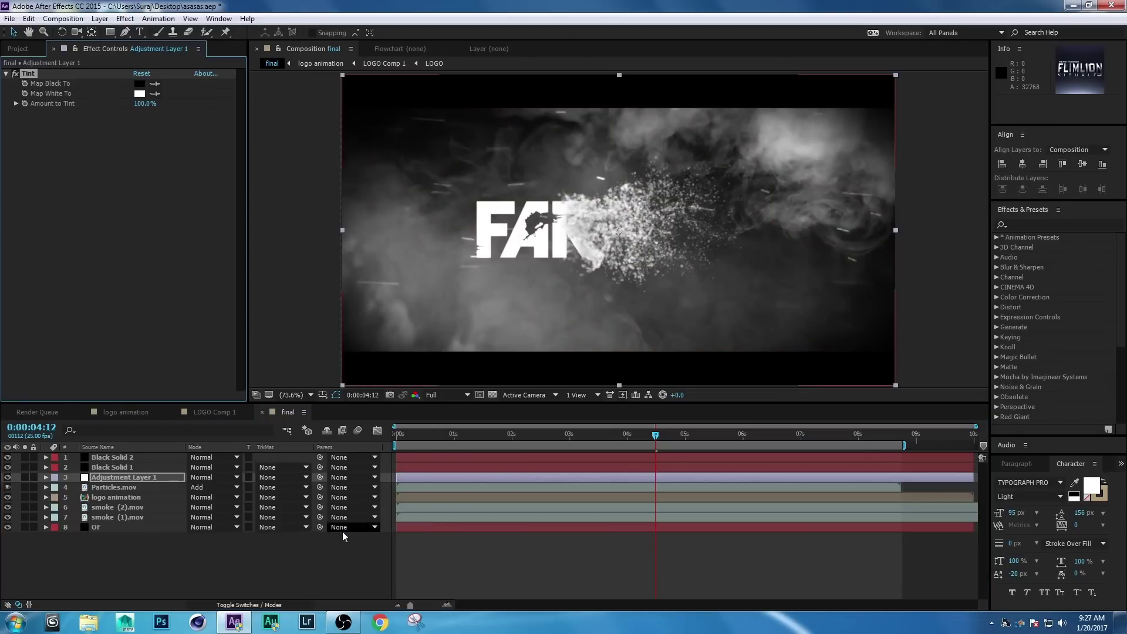
pyautogui.click(141, 104)
pyautogui.write('15')
pyautogui.press('Return')
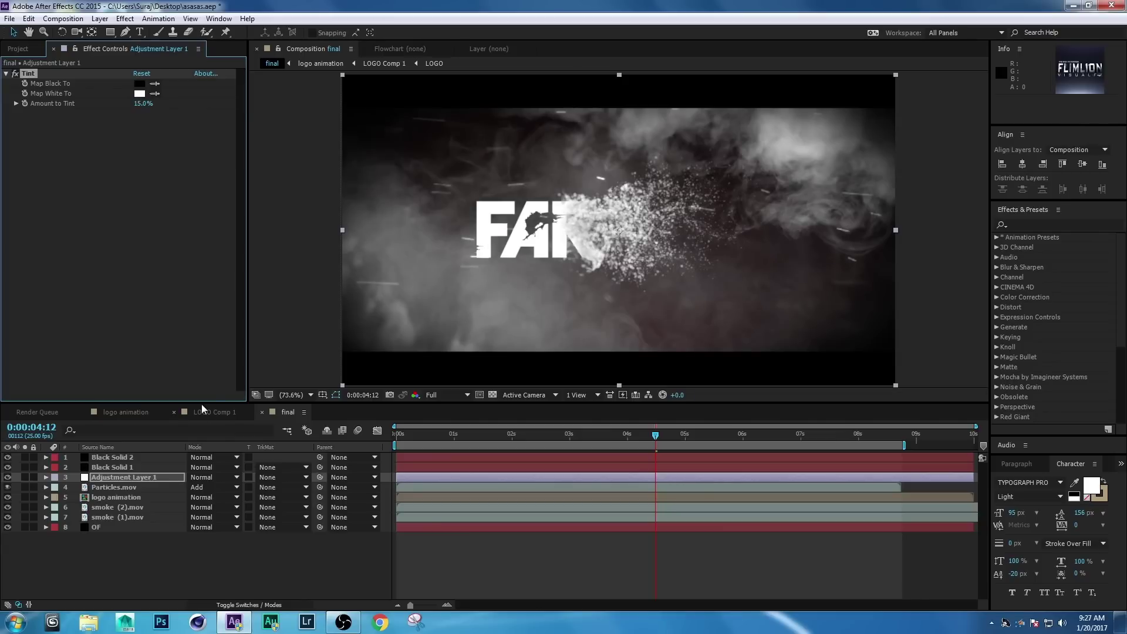
pyautogui.click(118, 479)
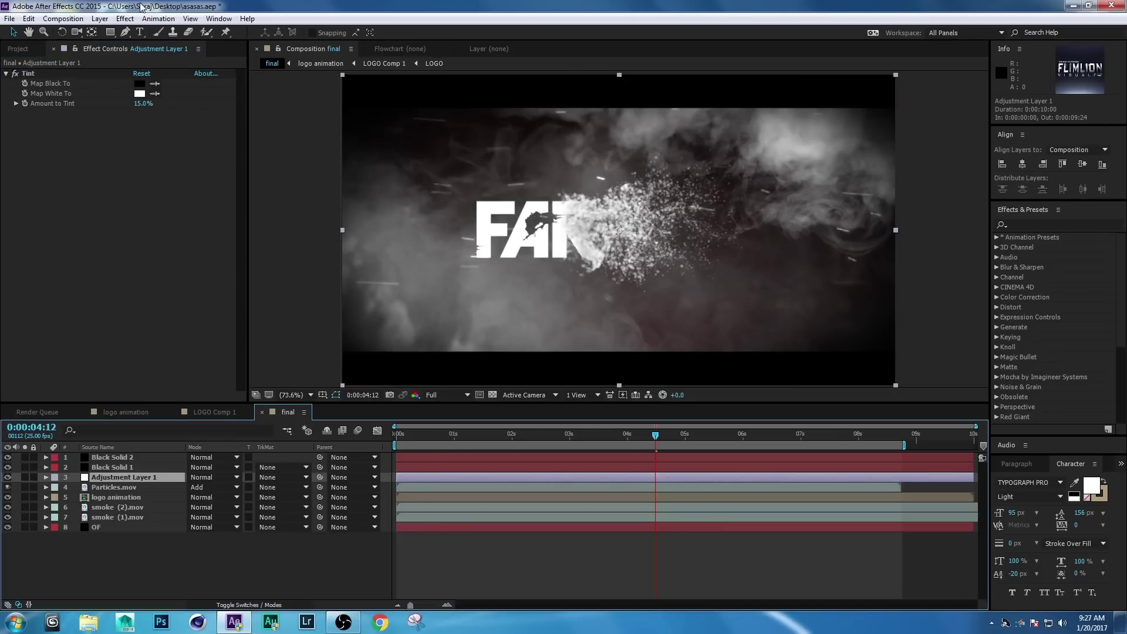
# Add a Curves effect that darkens the RGB curve and warms the red channel.
pyautogui.click(125, 18)
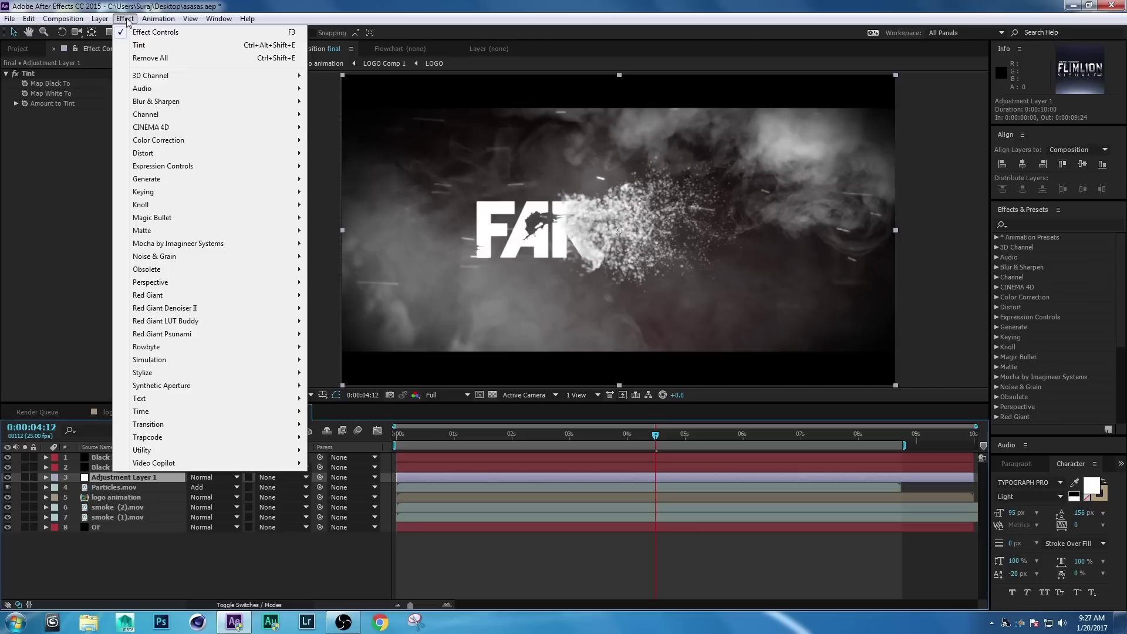
pyautogui.moveTo(100, 19)
pyautogui.moveTo(273, 146)
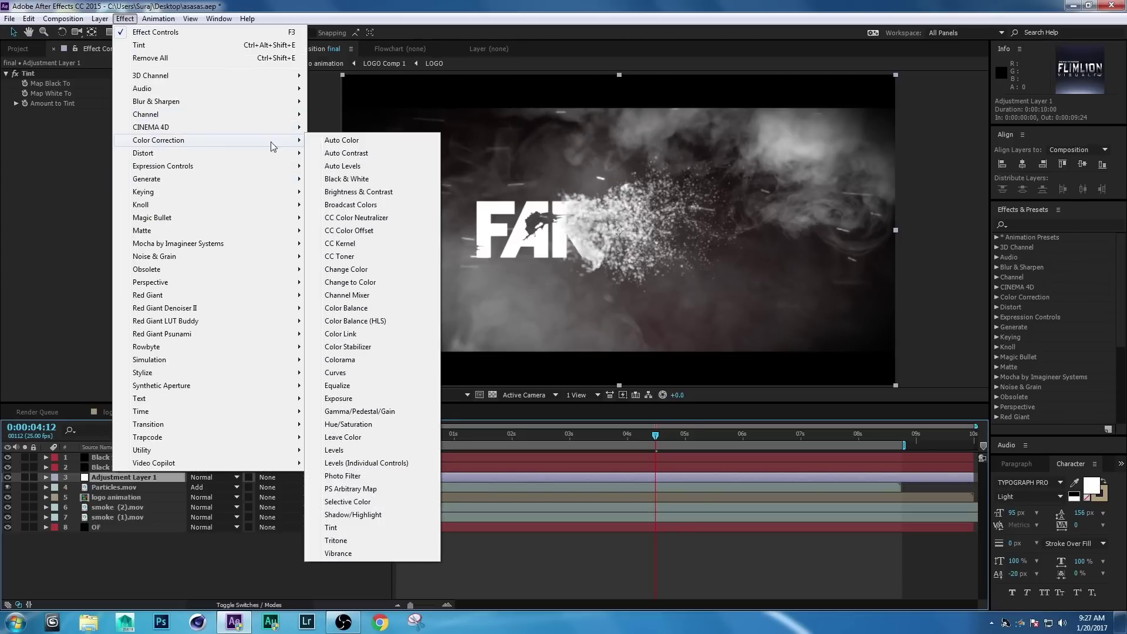
pyautogui.click(335, 373)
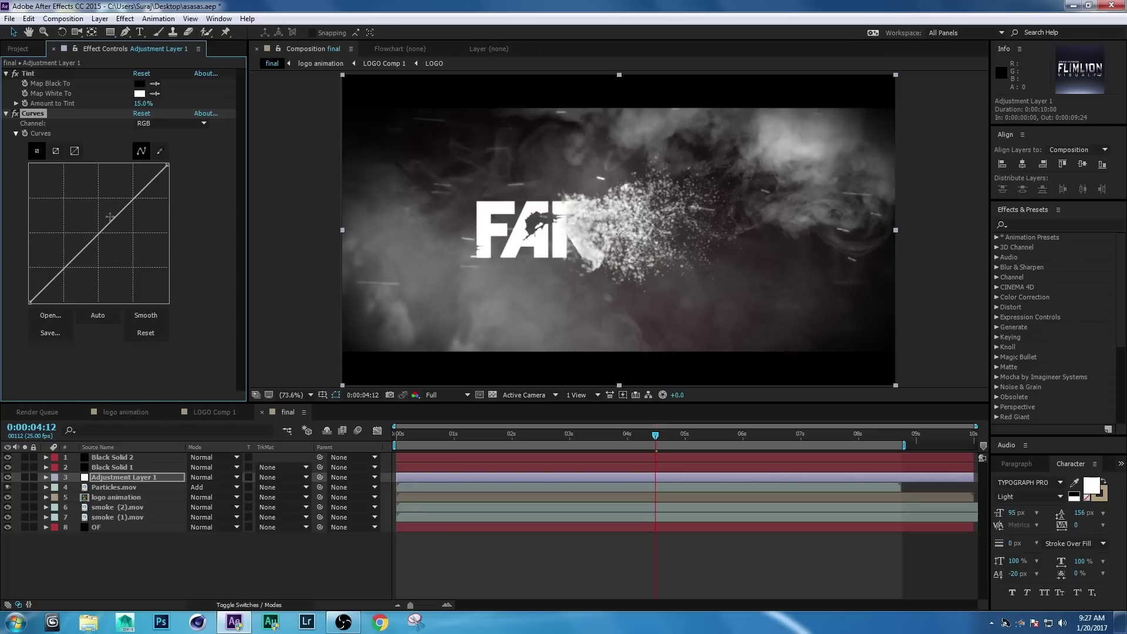
pyautogui.moveTo(105, 229); pyautogui.dragTo(123, 237)
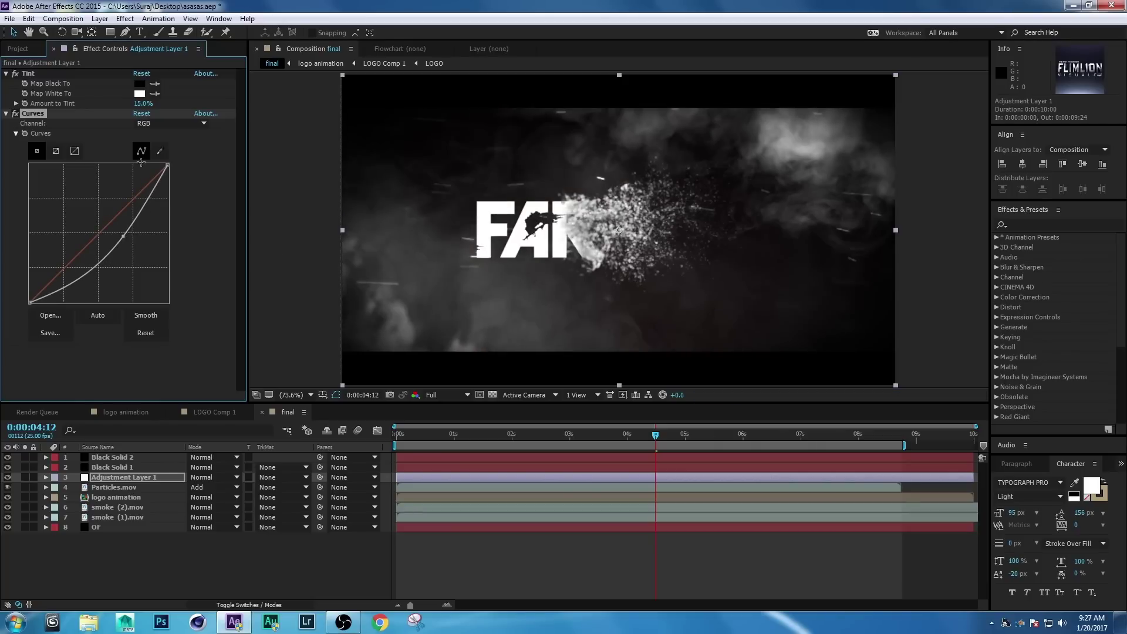
pyautogui.click(164, 124)
pyautogui.click(164, 147)
pyautogui.moveTo(111, 219); pyautogui.dragTo(111, 227)
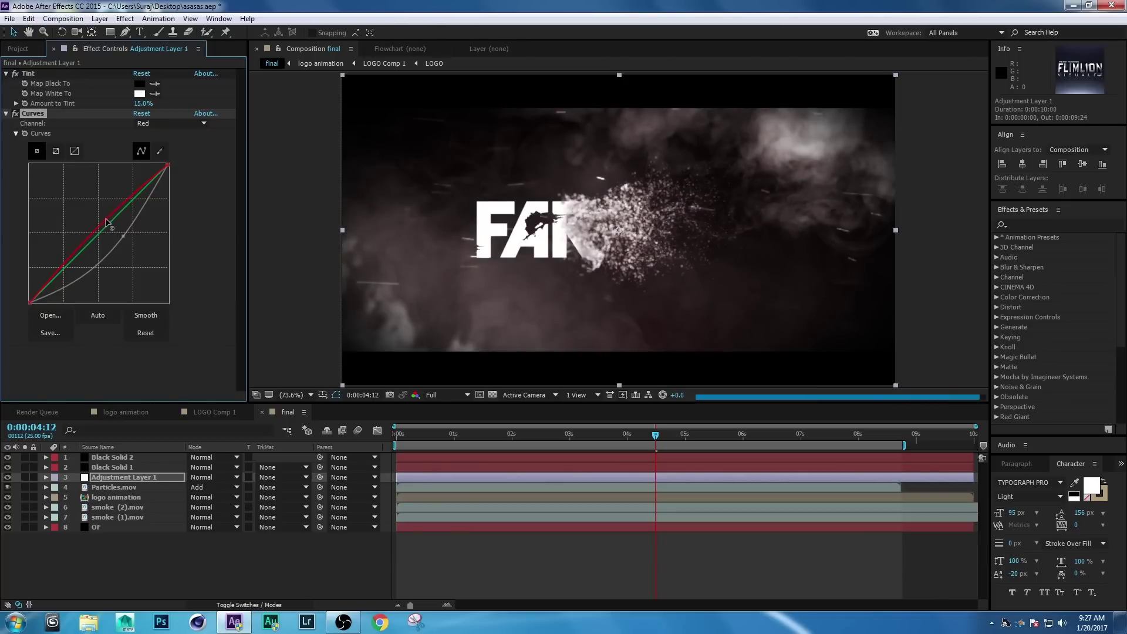
pyautogui.moveTo(123, 236); pyautogui.dragTo(123, 241)
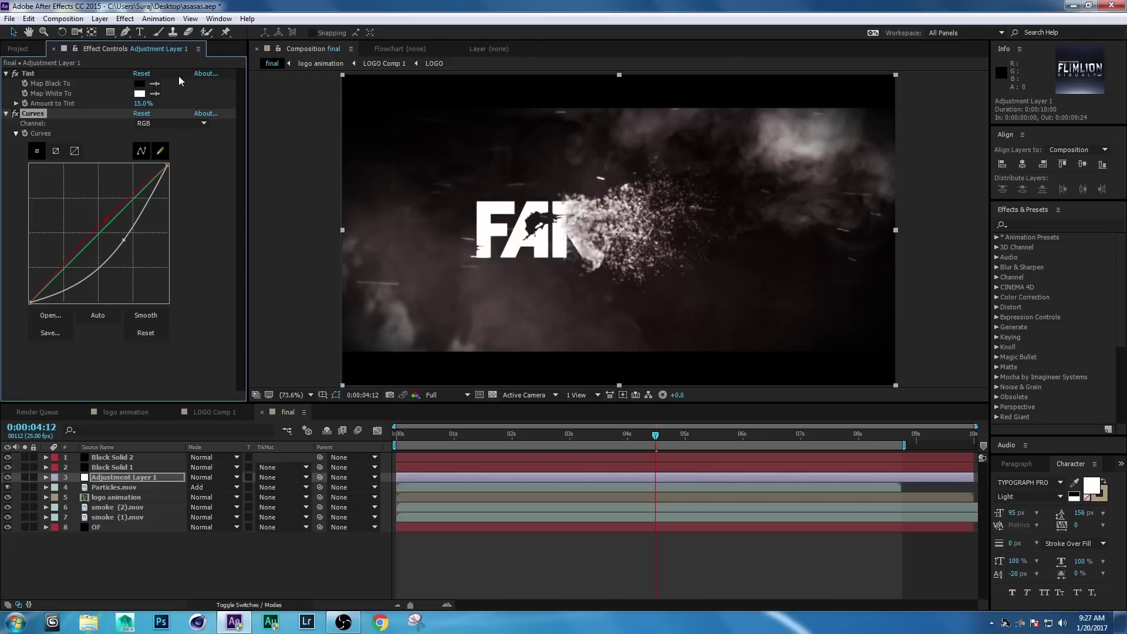
pyautogui.click(7, 114)
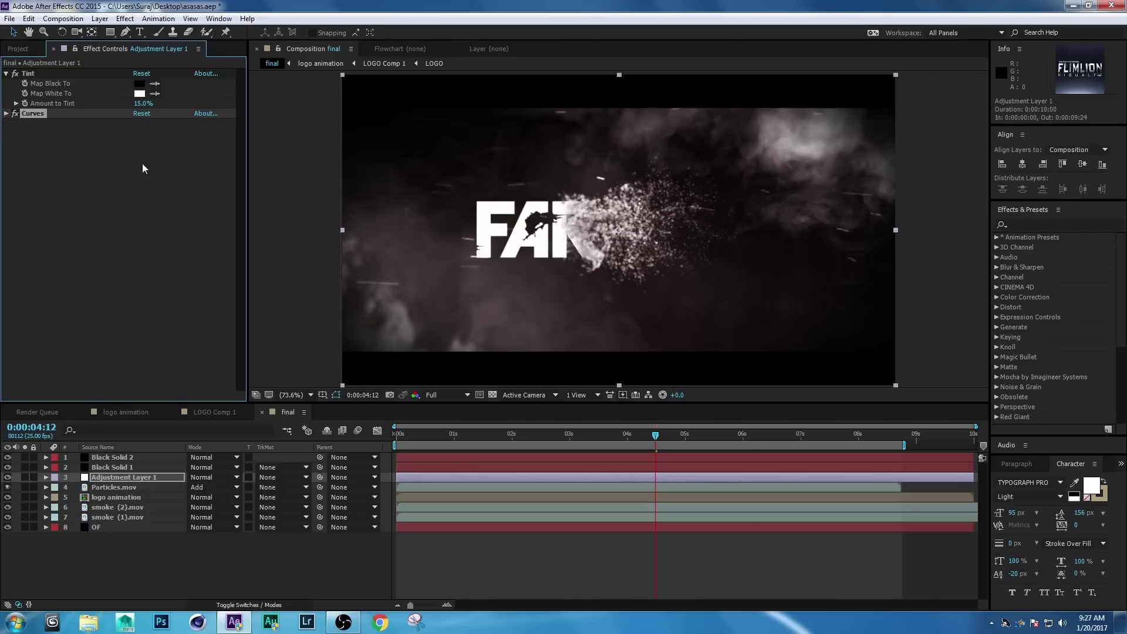
# Add Levels with gamma raised to 1.28, then select all eight layers.
pyautogui.click(125, 18)
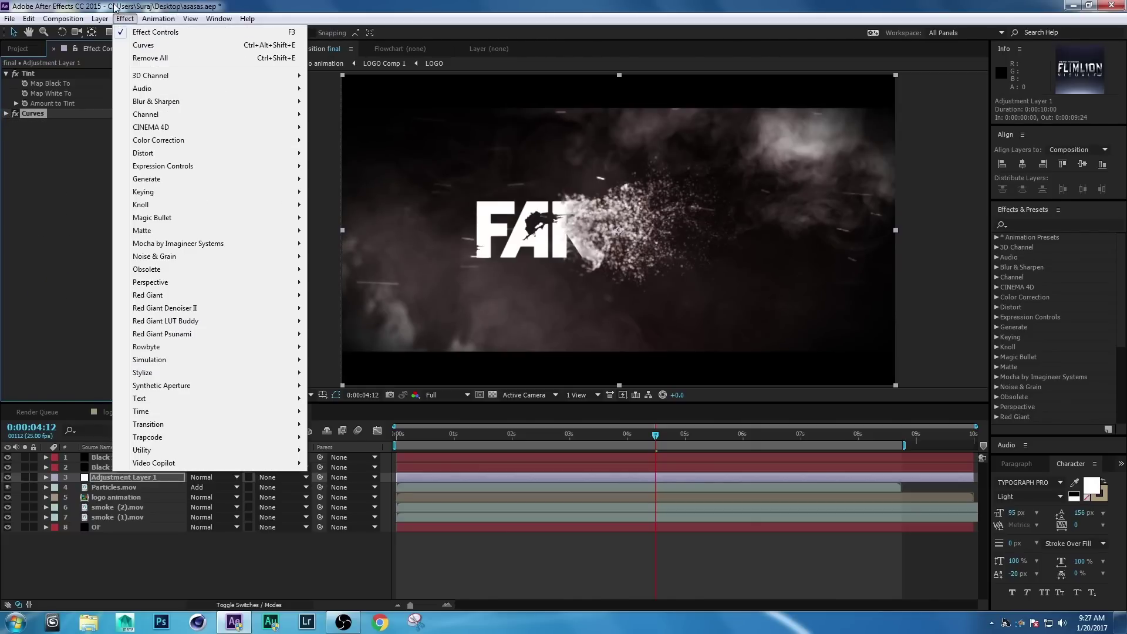
pyautogui.moveTo(135, 140)
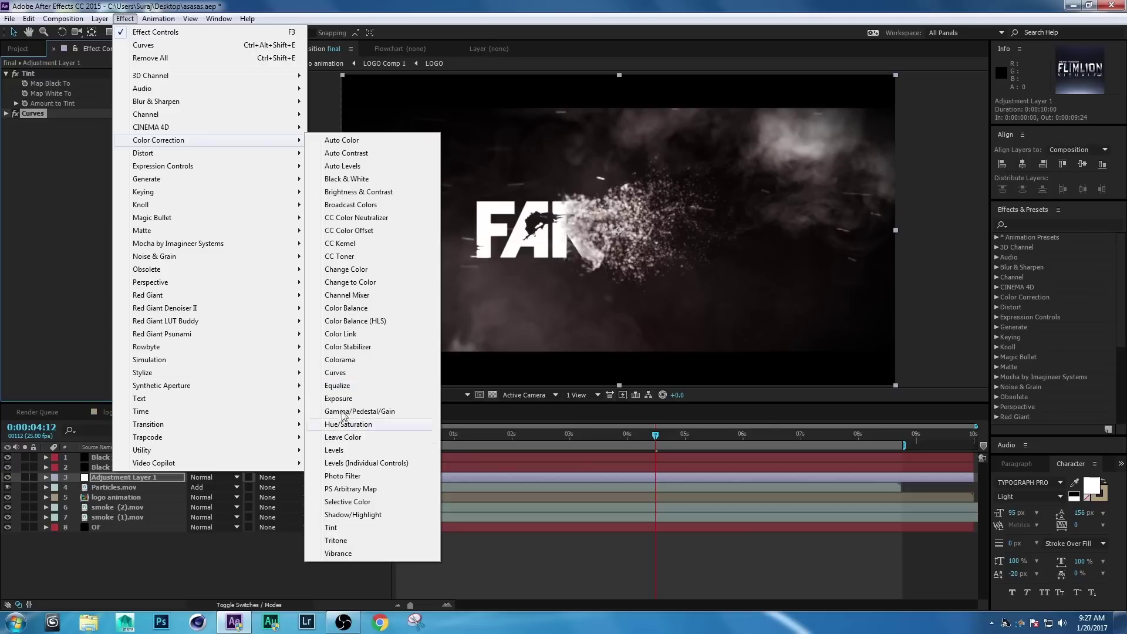
pyautogui.click(335, 450)
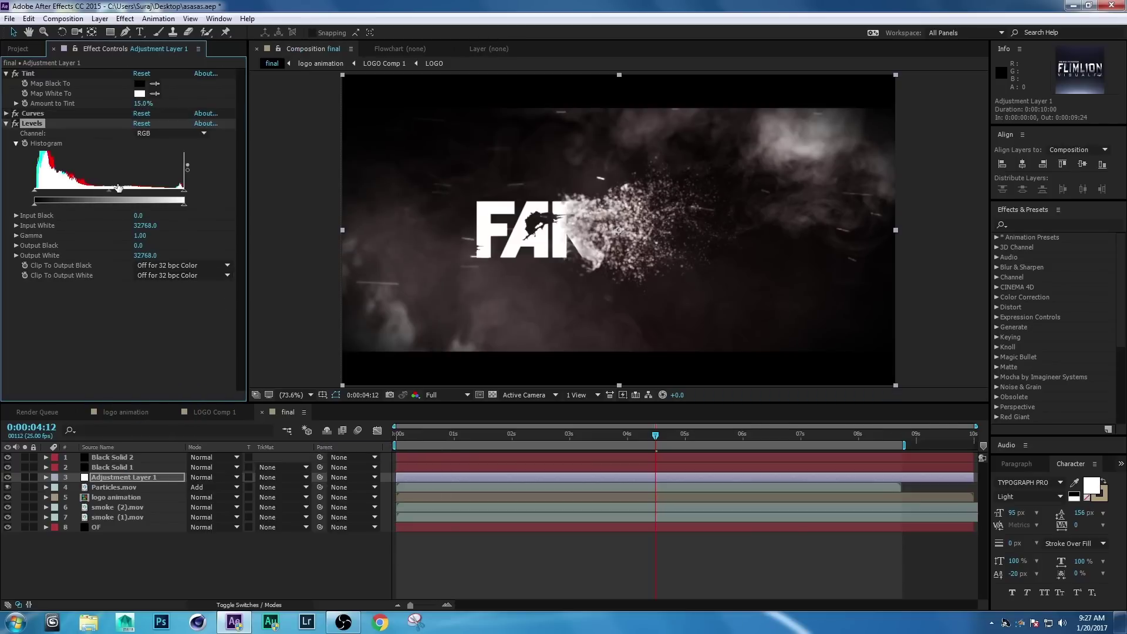
pyautogui.moveTo(100, 192)
pyautogui.mouseDown()
pyautogui.moveTo(85, 192)
pyautogui.moveTo(97, 192)
pyautogui.mouseUp()
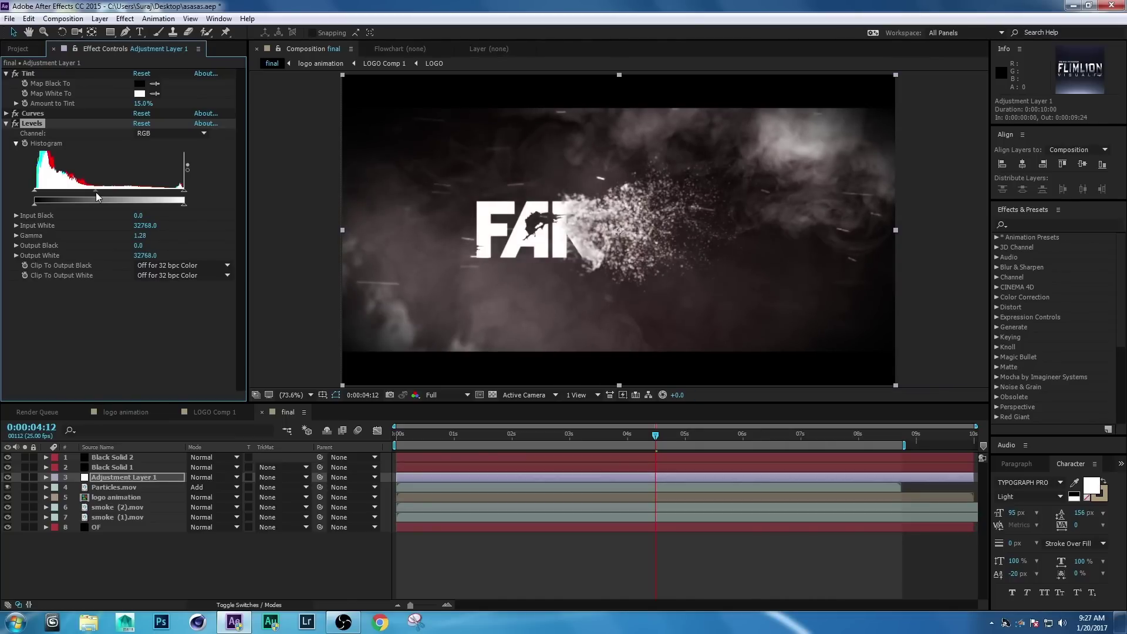
pyautogui.click(119, 543)
pyautogui.moveTo(116, 548); pyautogui.dragTo(117, 453)
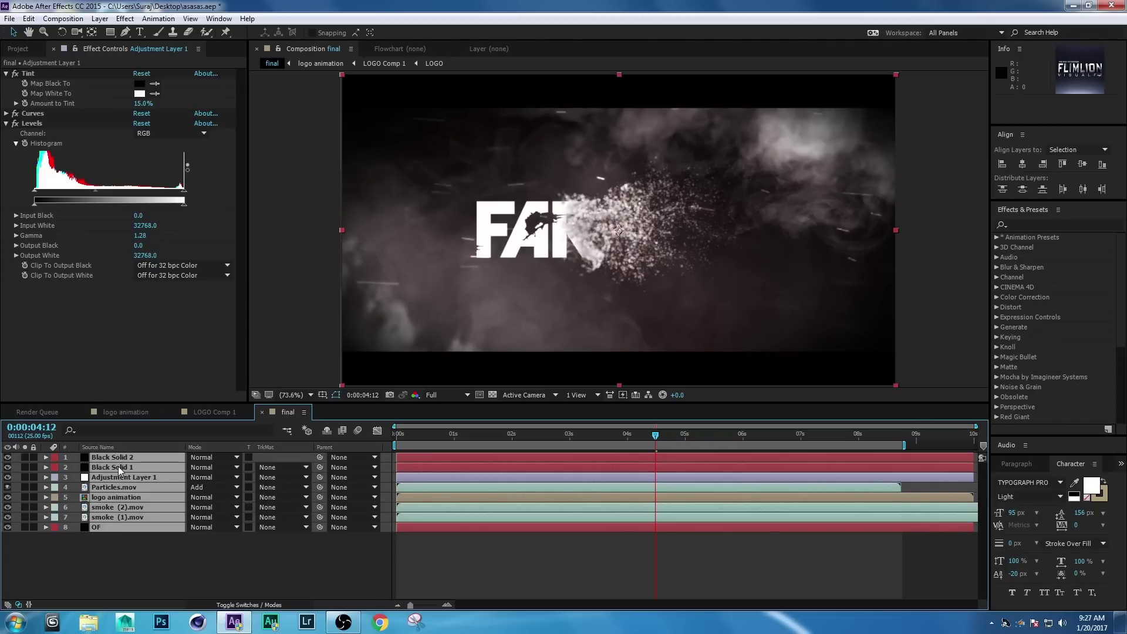
# Pre-compose the selected layers into a precomp named 'Main' and preview playback from the start.
pyautogui.rightClick(118, 466)
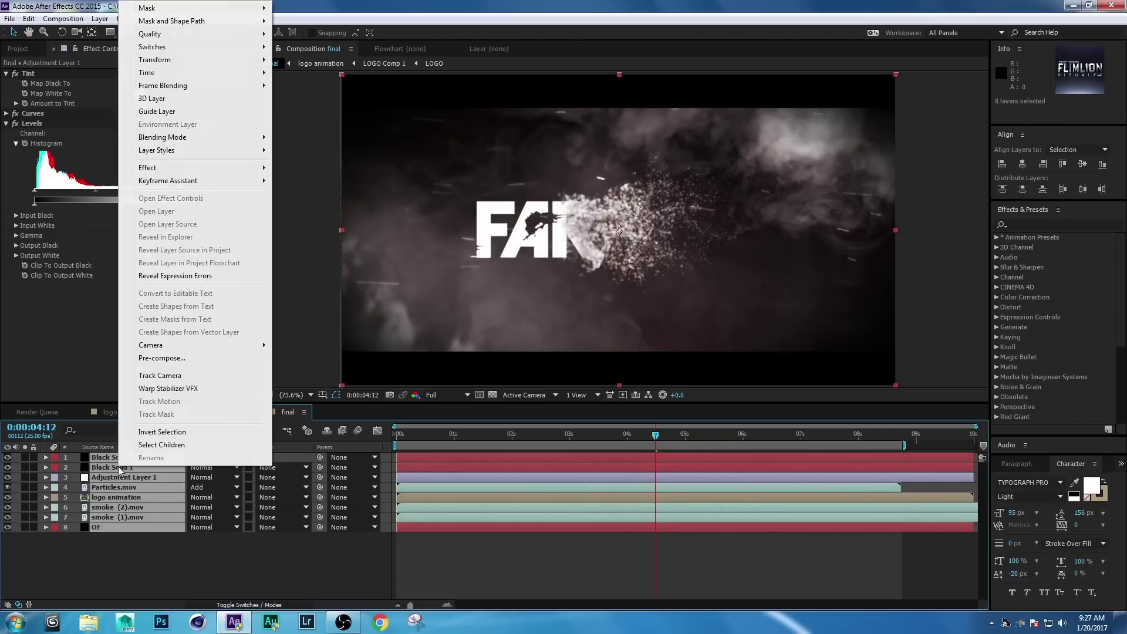
pyautogui.click(189, 359)
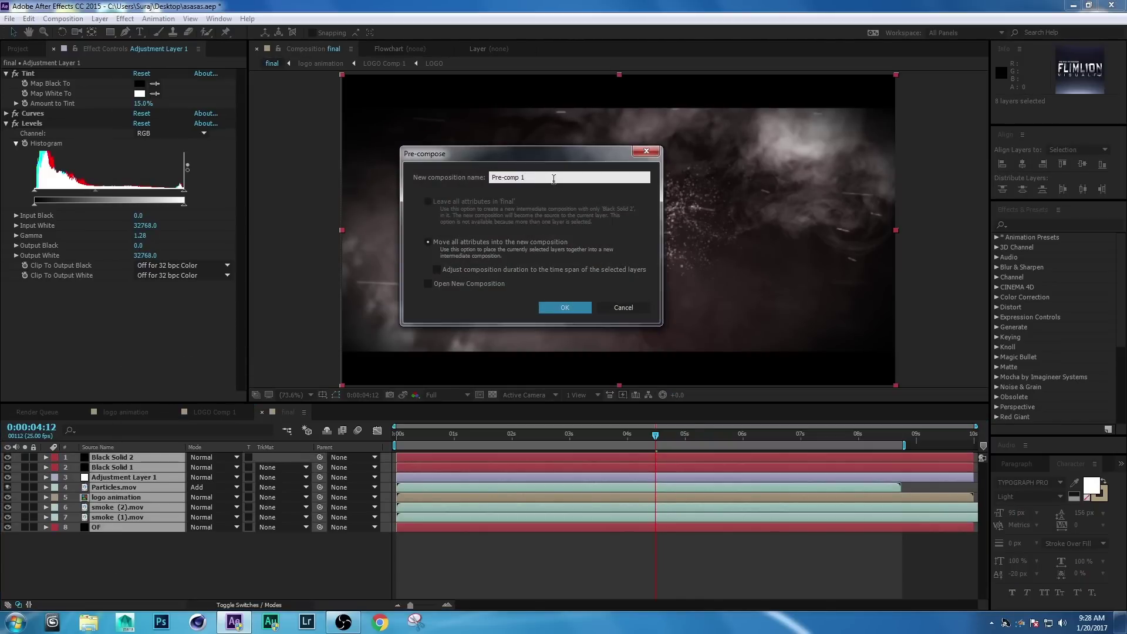
pyautogui.write('Main')
pyautogui.press('Return')
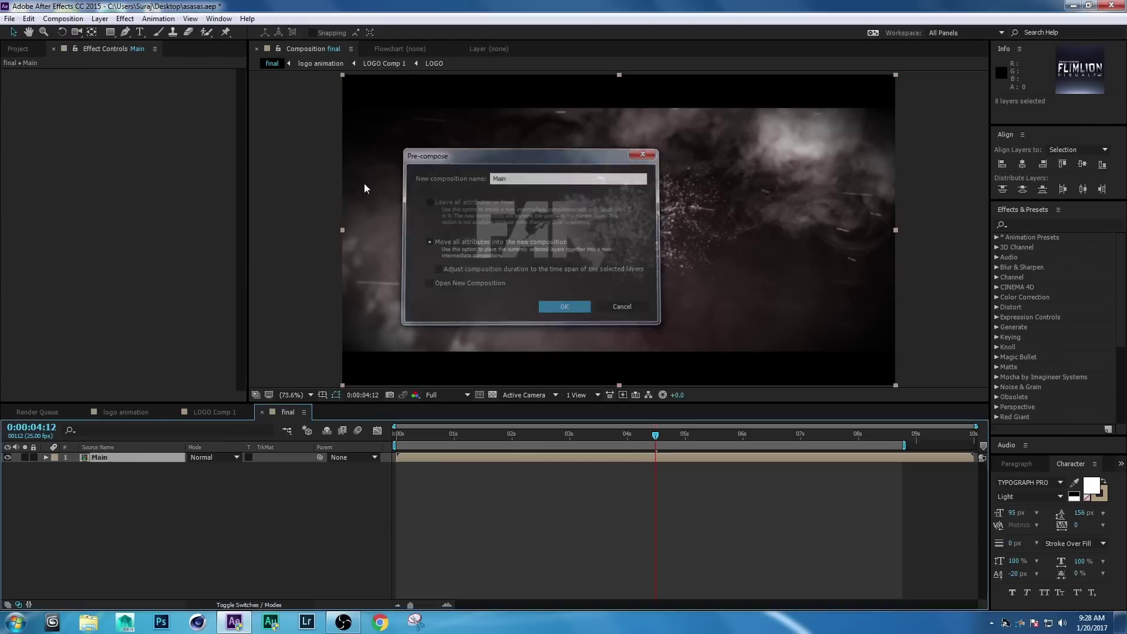
pyautogui.moveTo(655, 434); pyautogui.dragTo(359, 436)
pyautogui.press('space')
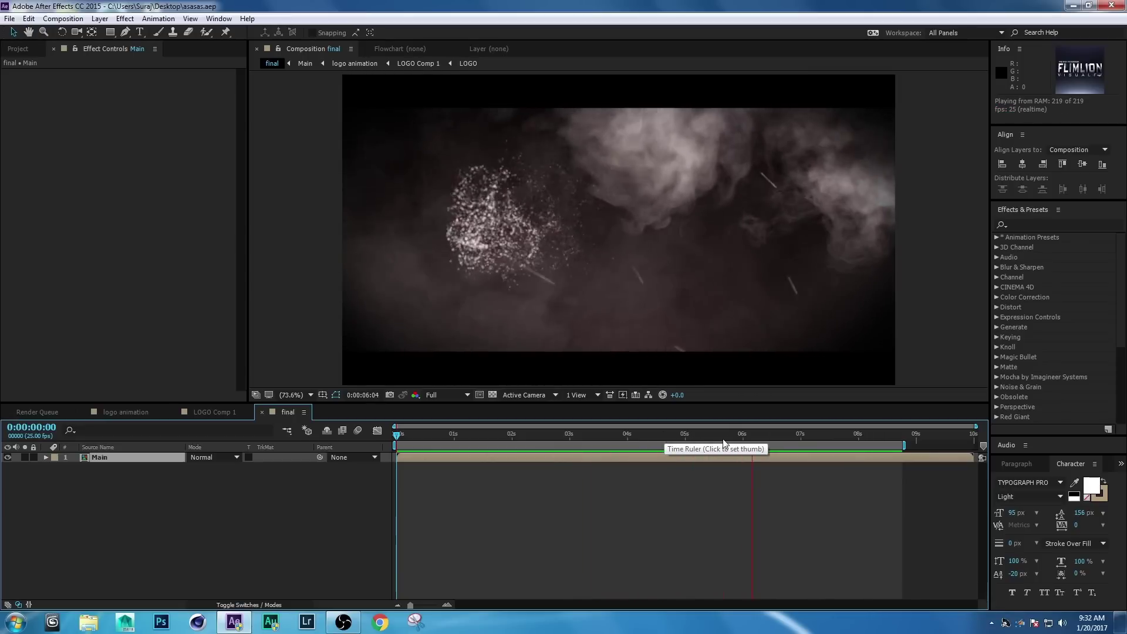
pyautogui.moveTo(724, 441)
pyautogui.mouseDown()
pyautogui.moveTo(510, 437)
pyautogui.moveTo(712, 440)
pyautogui.mouseUp()
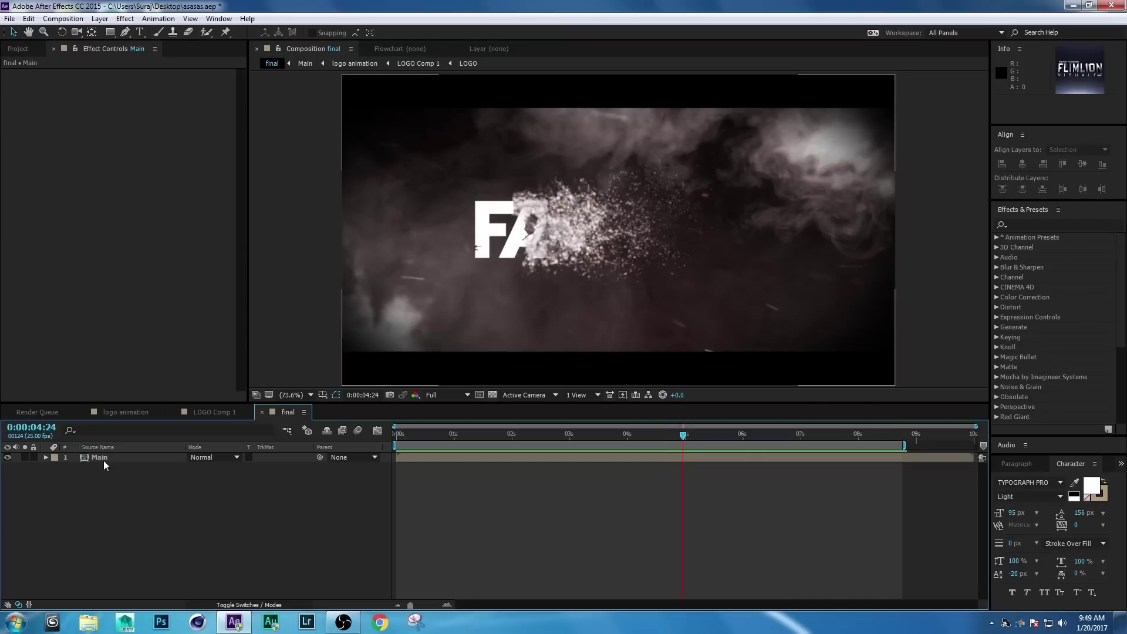
# Fade the Main layer in with Opacity keyframes: 0% at the start, 100% about one second in.
pyautogui.click(103, 461)
pyautogui.press('t')
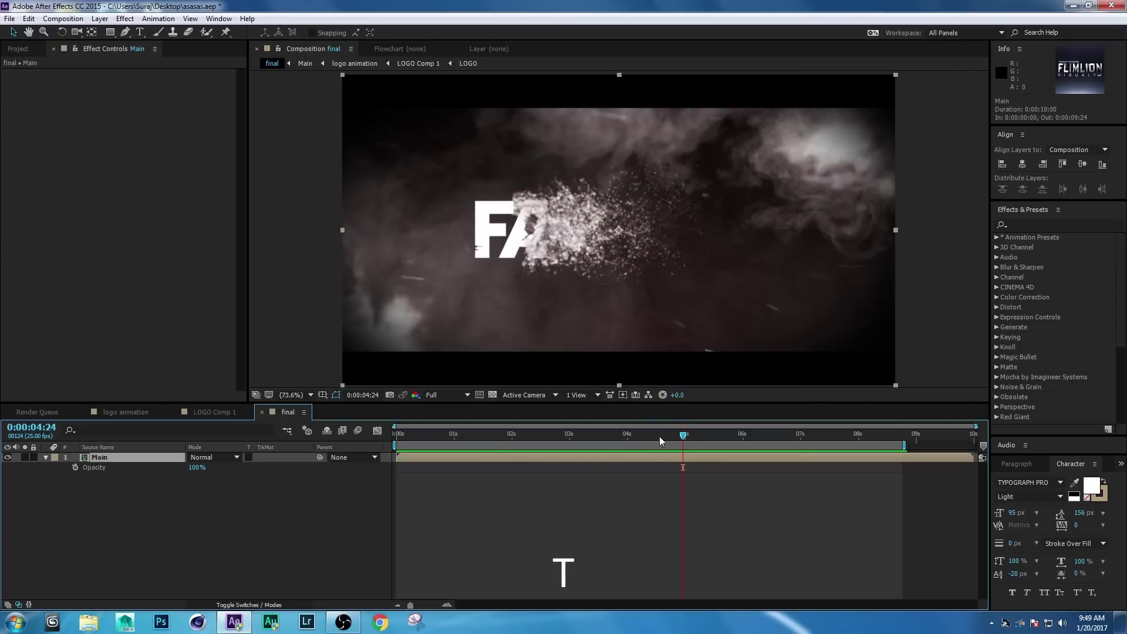
pyautogui.press('Home')
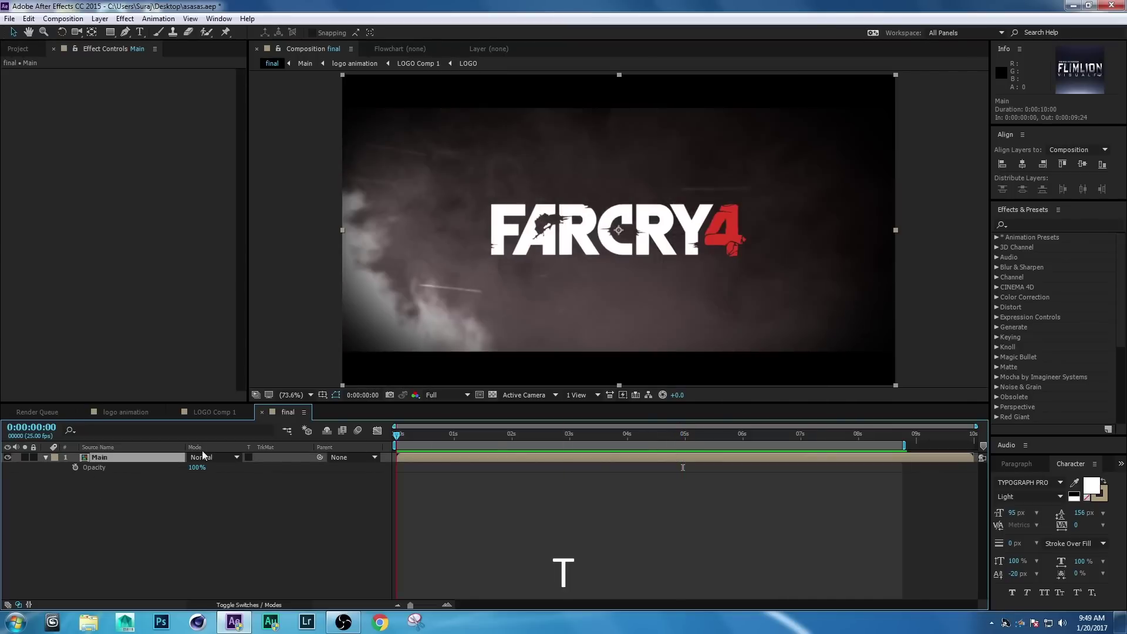
pyautogui.click(76, 469)
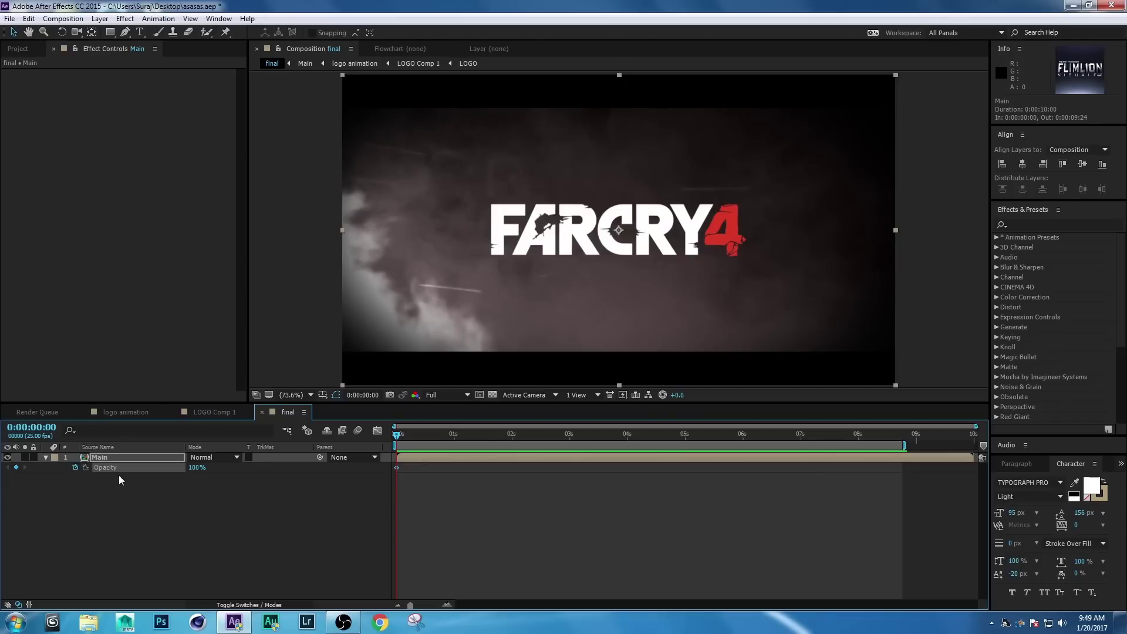
pyautogui.moveTo(197, 467); pyautogui.dragTo(170, 468)
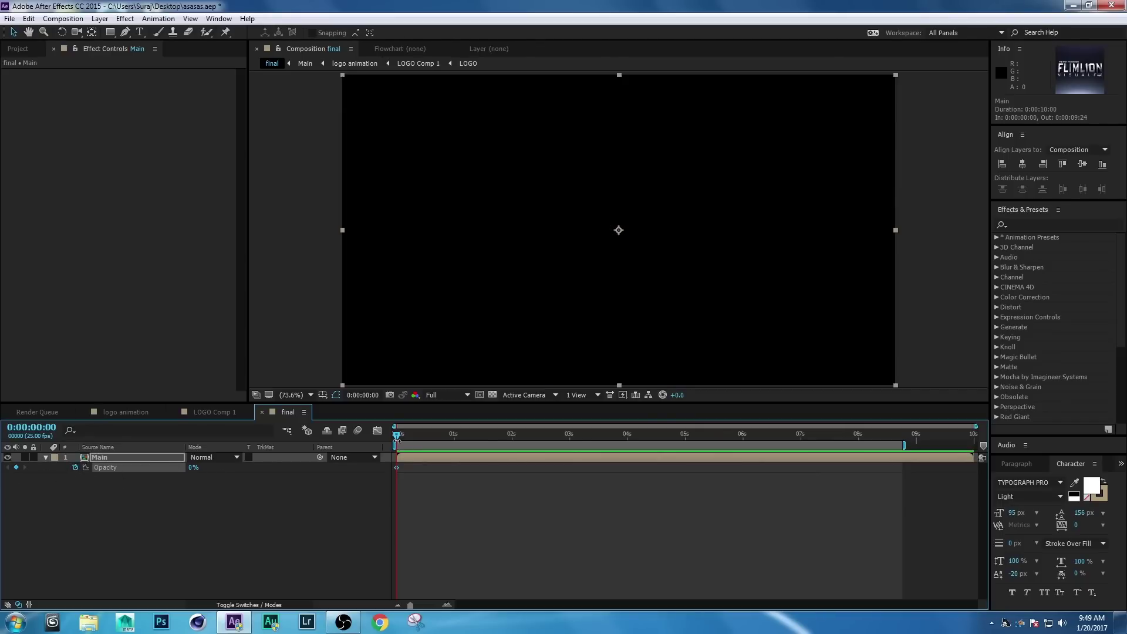
pyautogui.moveTo(399, 439); pyautogui.dragTo(474, 436)
pyautogui.moveTo(205, 468); pyautogui.dragTo(258, 468)
# Fade Main's Opacity back to 0% at 0:00:08:18 and scrub back to review.
pyautogui.moveTo(484, 436); pyautogui.dragTo(828, 437)
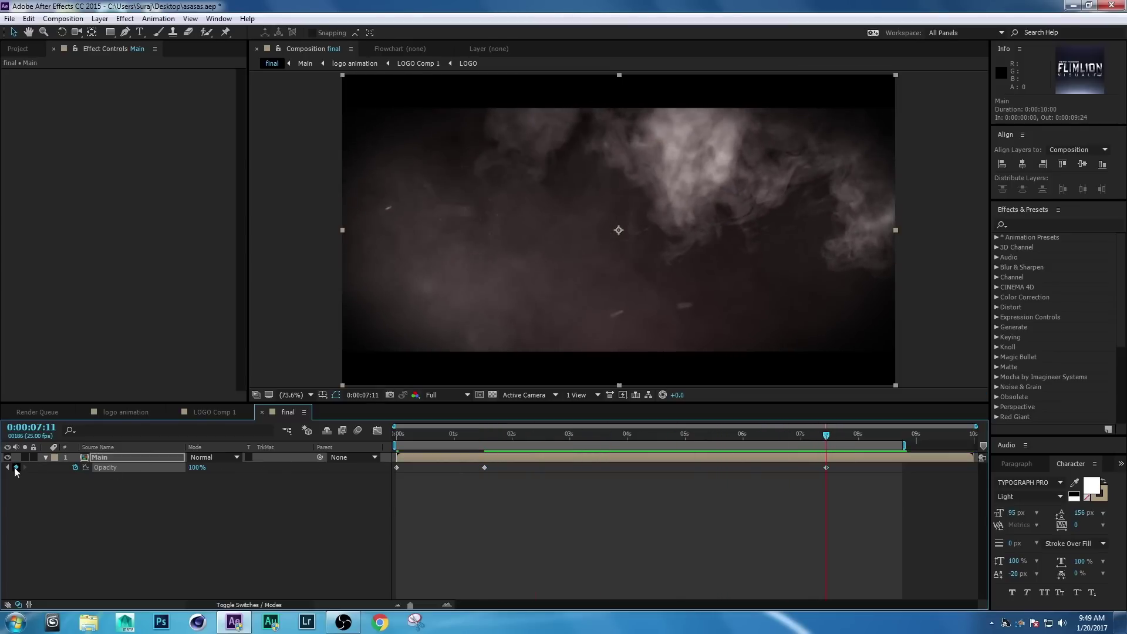
pyautogui.moveTo(827, 439); pyautogui.dragTo(902, 437)
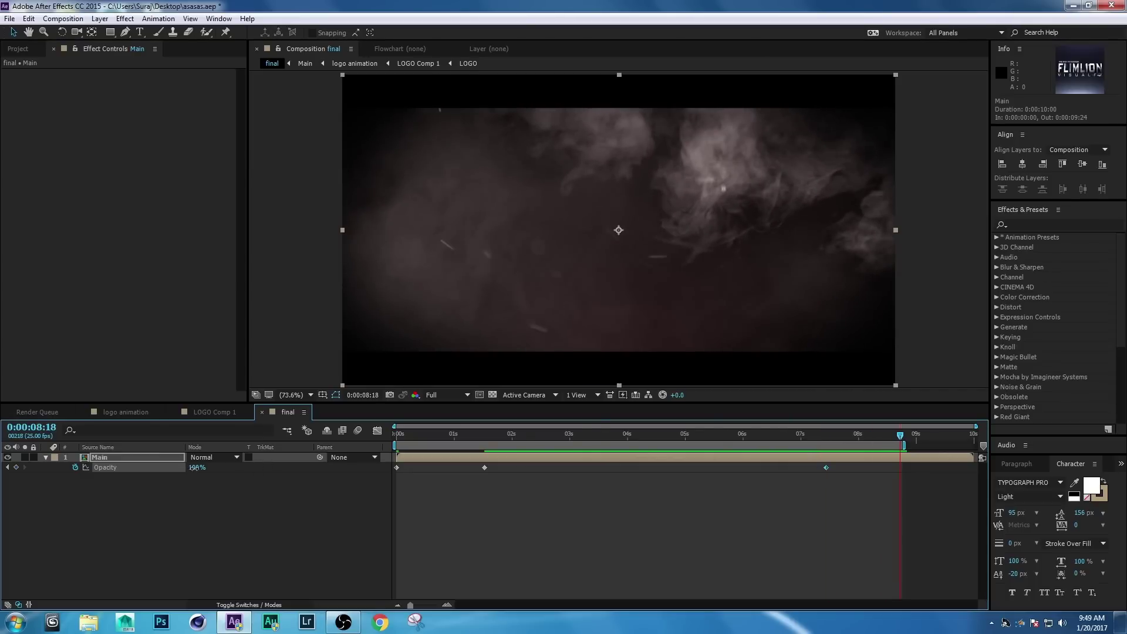
pyautogui.moveTo(196, 467); pyautogui.dragTo(147, 467)
pyautogui.moveTo(902, 437); pyautogui.dragTo(644, 440)
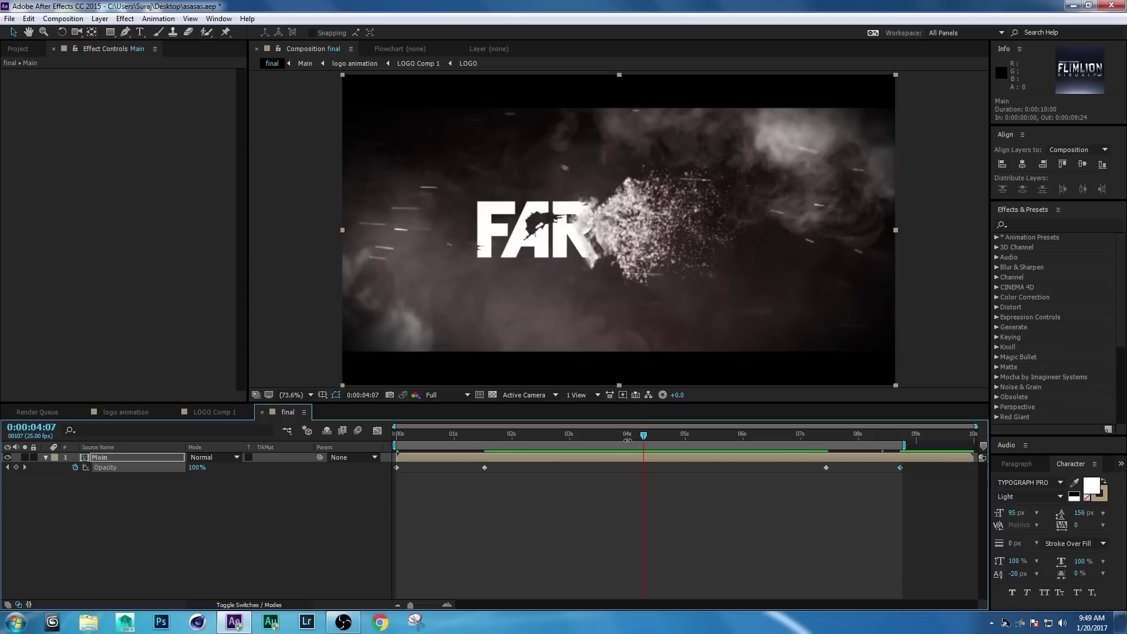
pyautogui.click(153, 534)
pyautogui.click(45, 458)
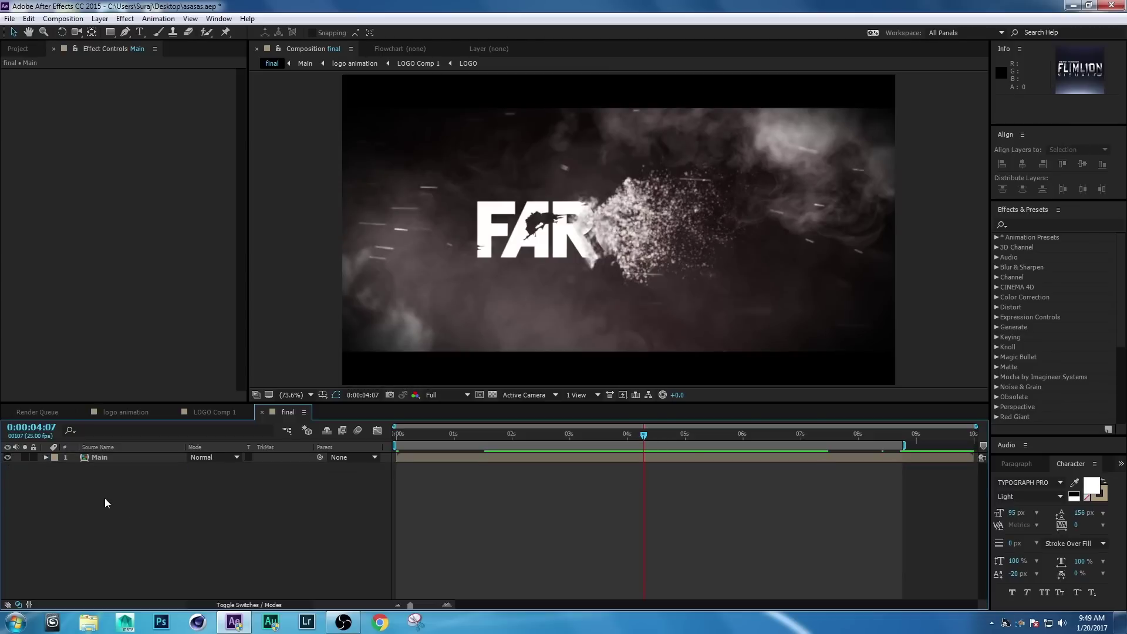
# Add an adjustment layer above Main with a Sharpen effect at amount 40.
pyautogui.rightClick(108, 517)
pyautogui.moveTo(141, 405)
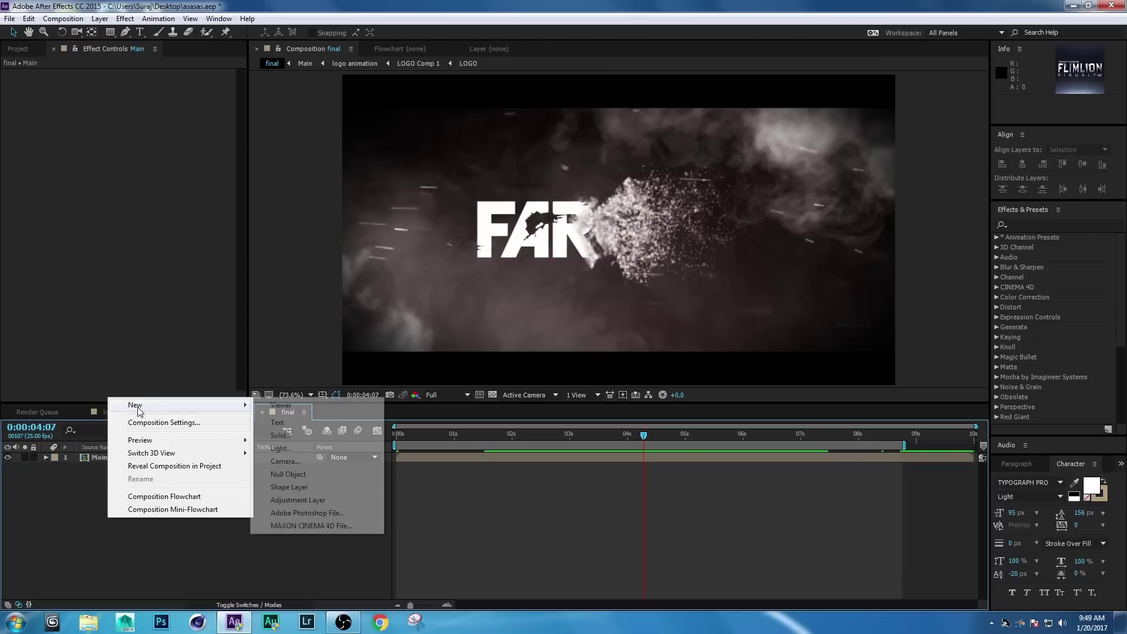
pyautogui.click(295, 499)
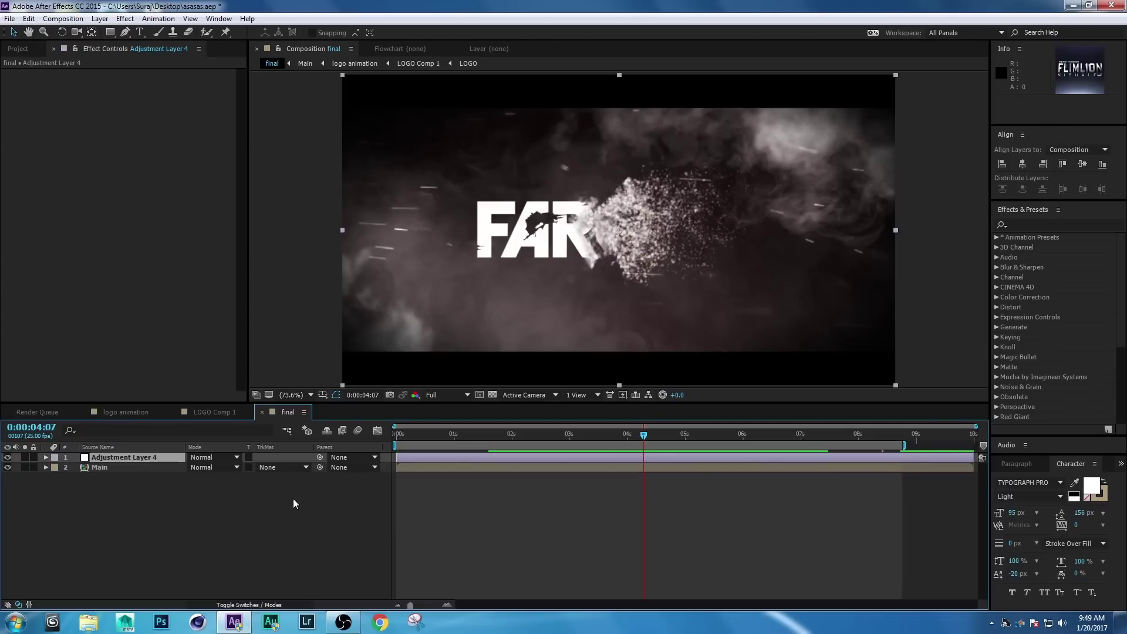
pyautogui.click(125, 18)
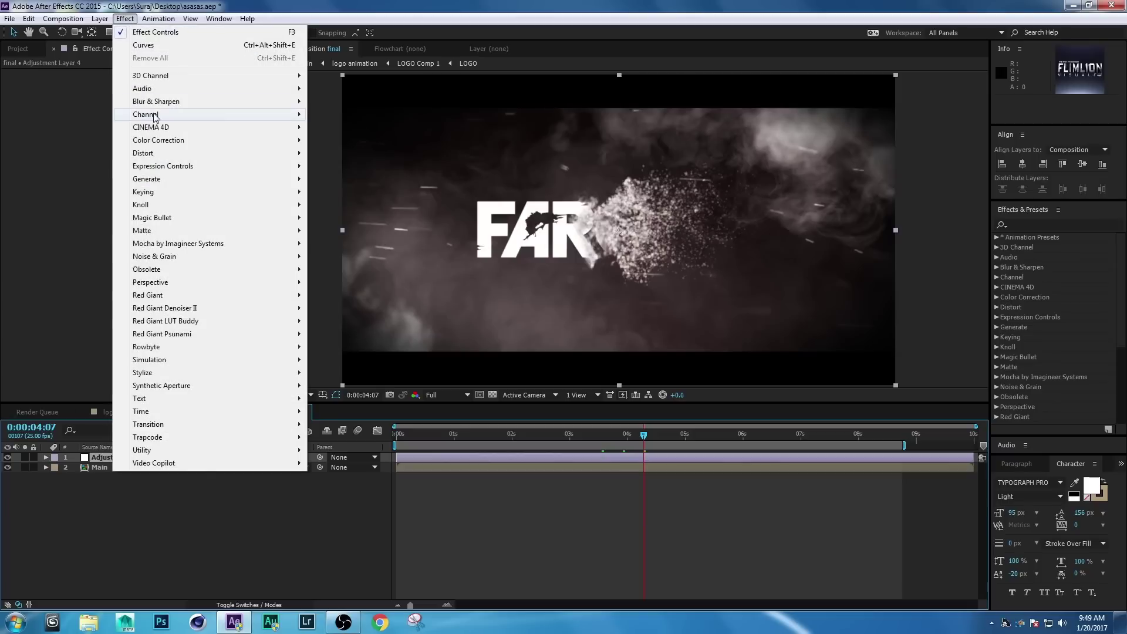
pyautogui.moveTo(157, 106)
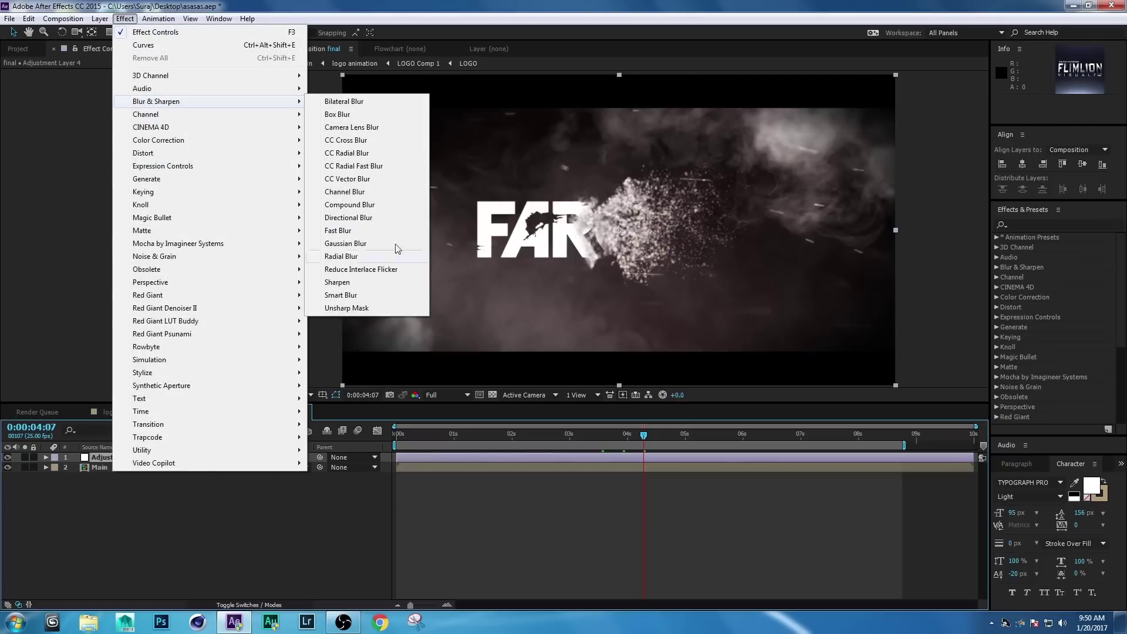
pyautogui.click(347, 283)
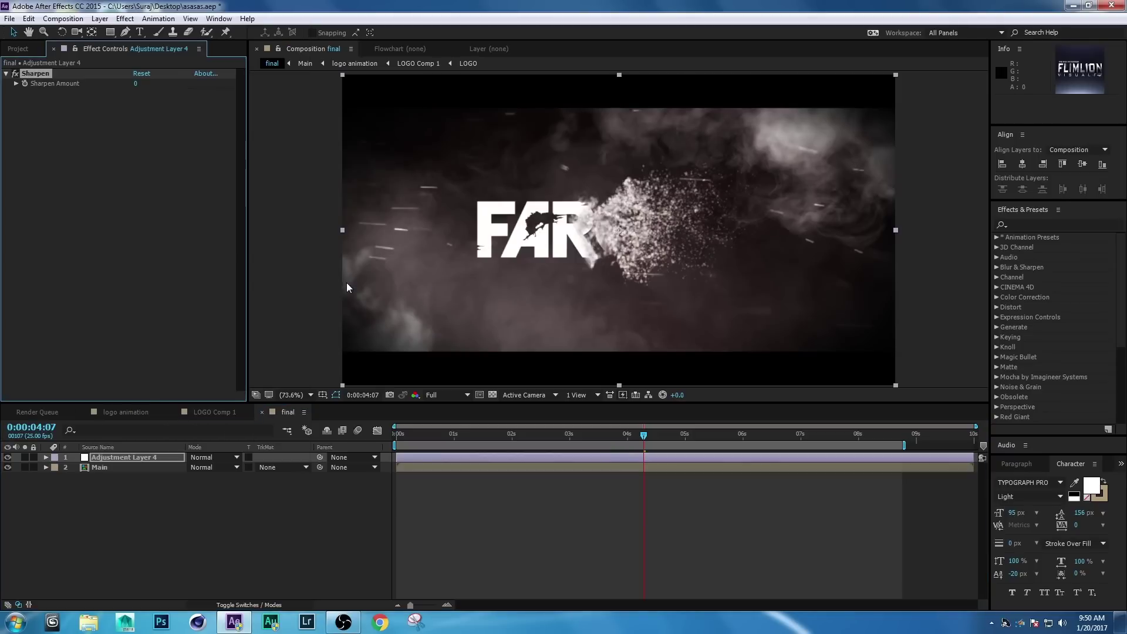
pyautogui.click(136, 83)
pyautogui.write('41')
pyautogui.press('BackSpace')
pyautogui.write('0')
pyautogui.press('Return')
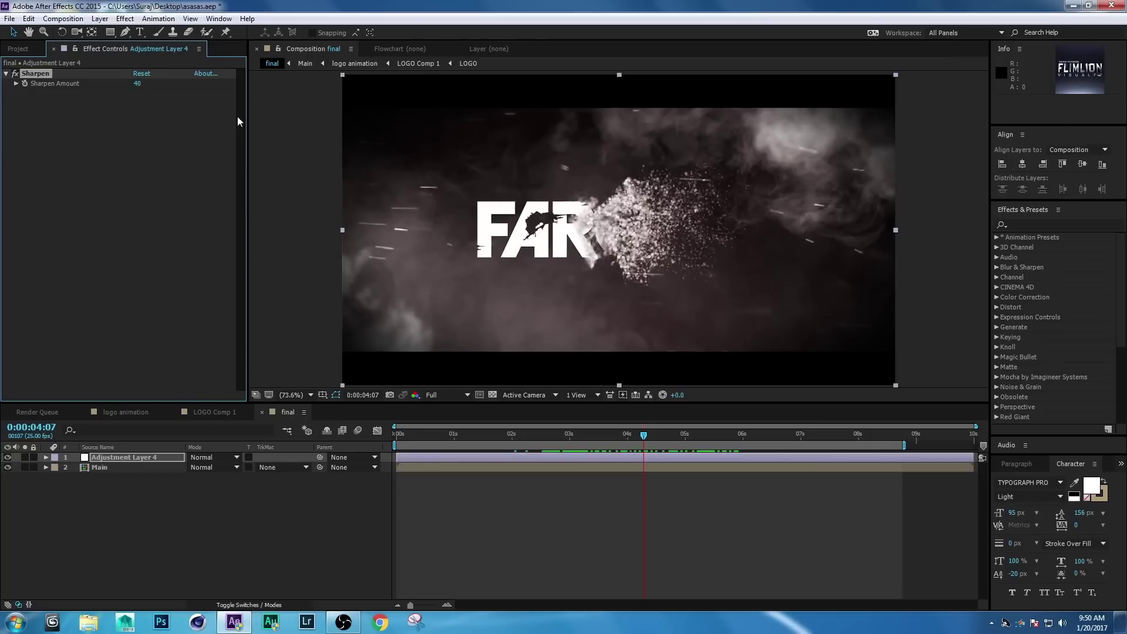
# Add a Curves S-curve that brightens highlights and darkens shadows.
pyautogui.click(125, 19)
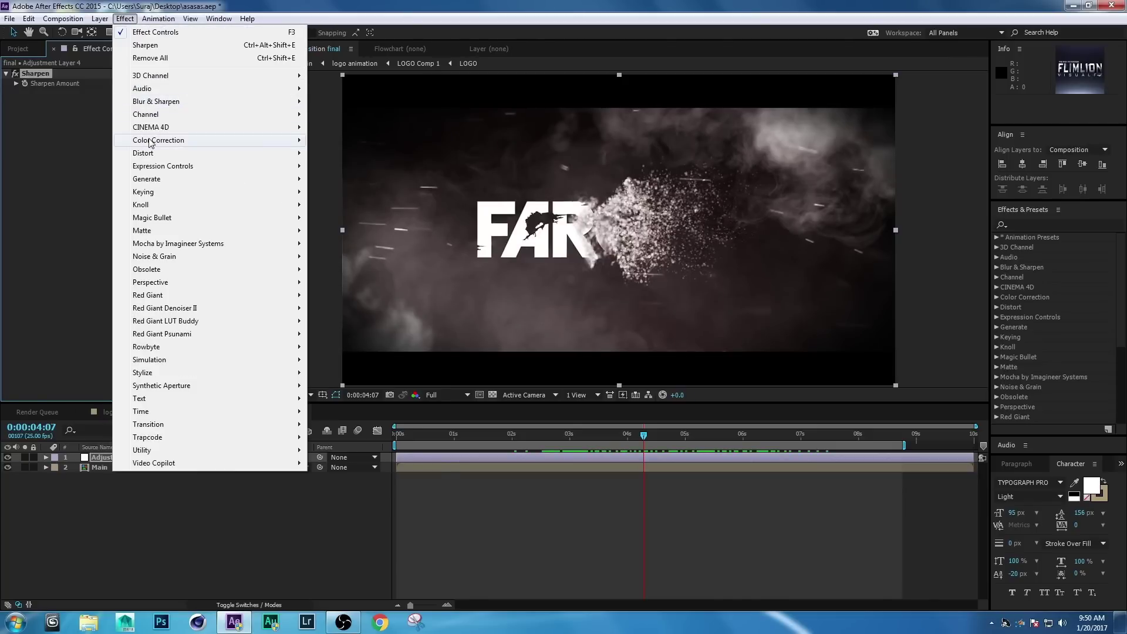
pyautogui.moveTo(150, 141)
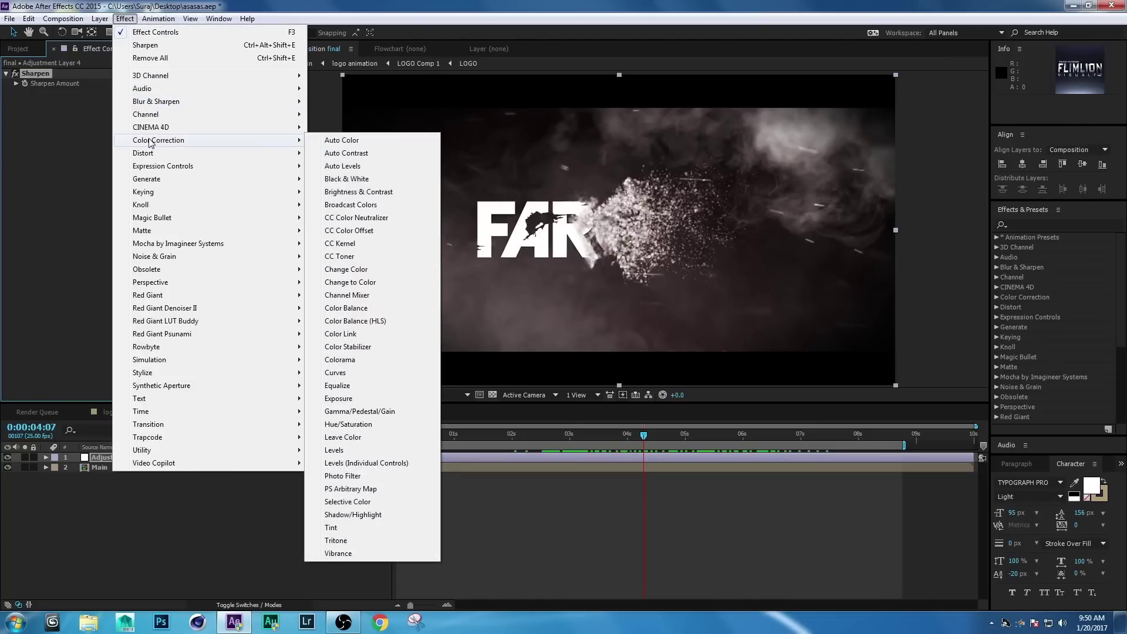
pyautogui.click(345, 373)
pyautogui.moveTo(134, 178); pyautogui.dragTo(128, 172)
pyautogui.moveTo(76, 228); pyautogui.dragTo(64, 250)
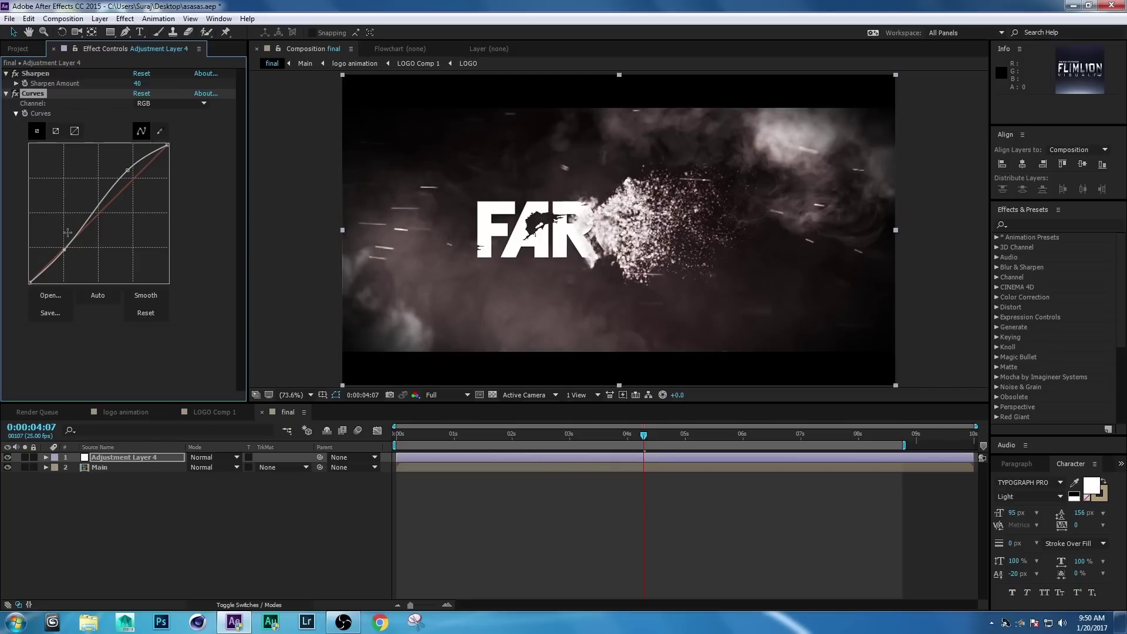
pyautogui.click(146, 491)
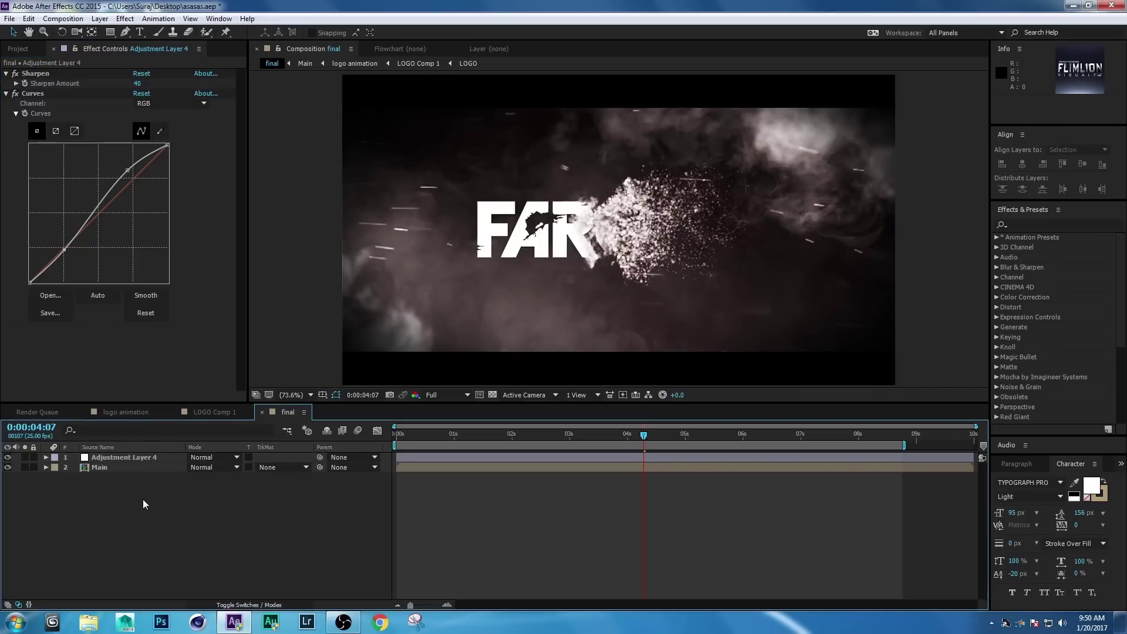